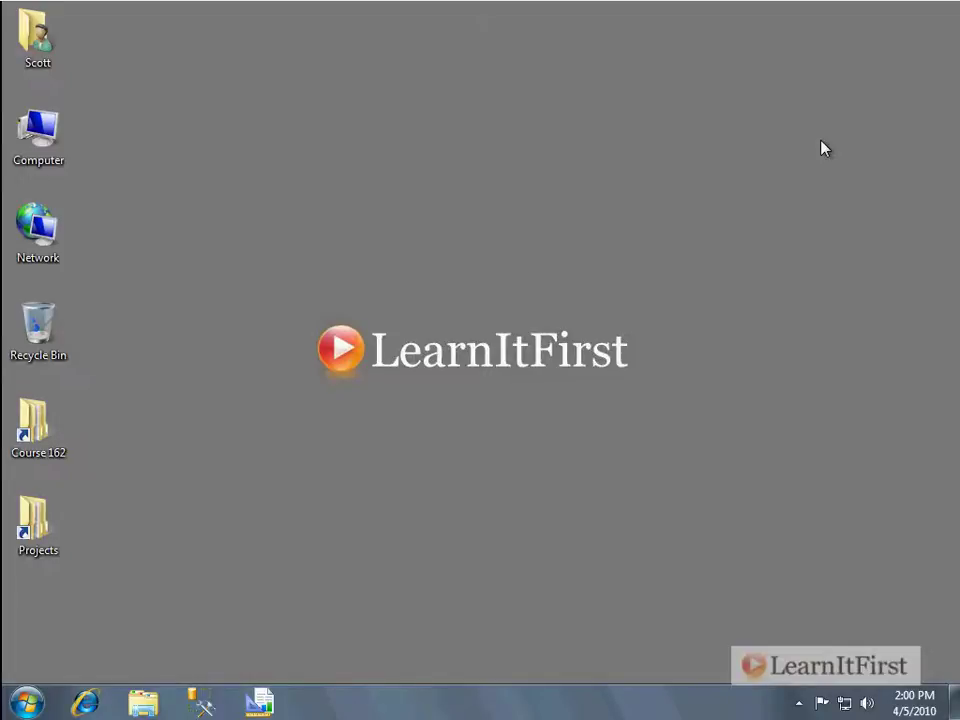
# Launch Report Builder and add a data source named Production using the shared Production connection
pyautogui.click(258, 702)
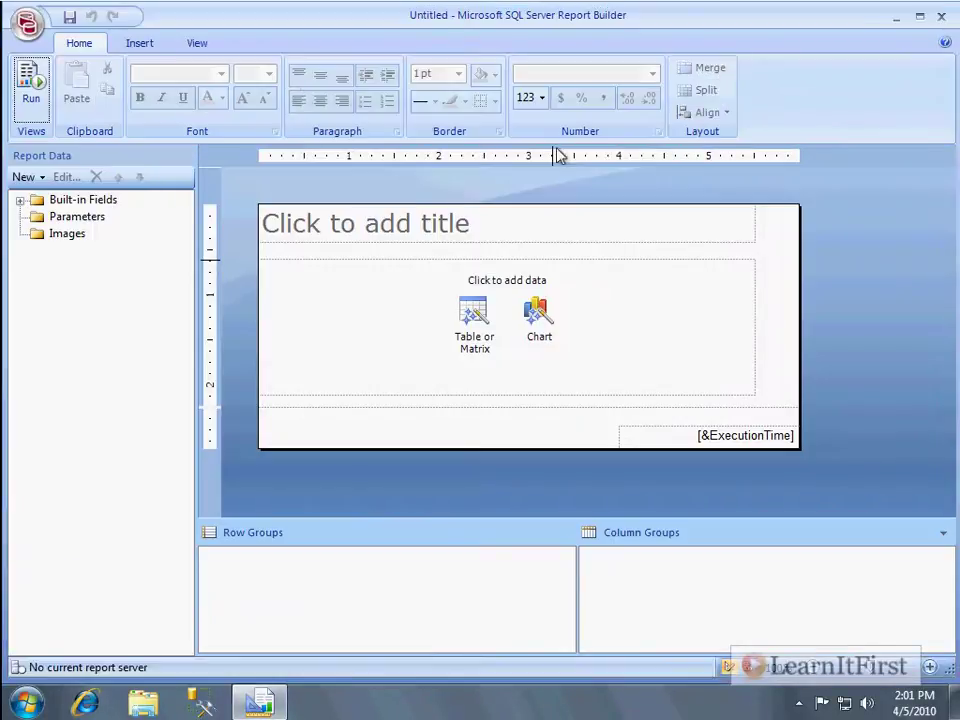
pyautogui.click(23, 177)
pyautogui.click(32, 197)
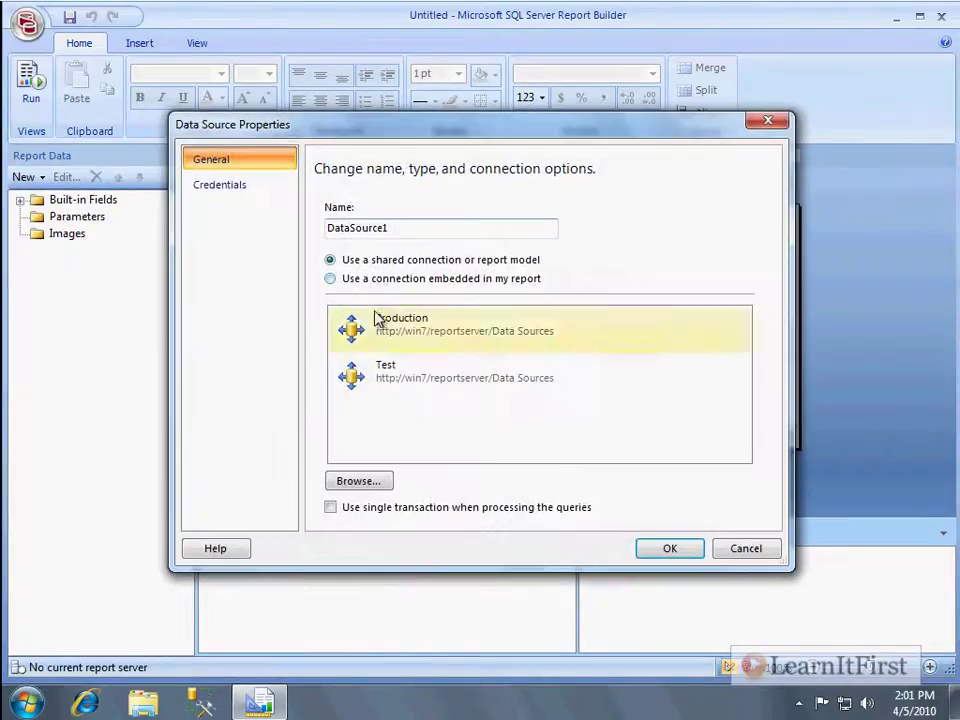
pyautogui.doubleClick(408, 231)
pyautogui.write('Production')
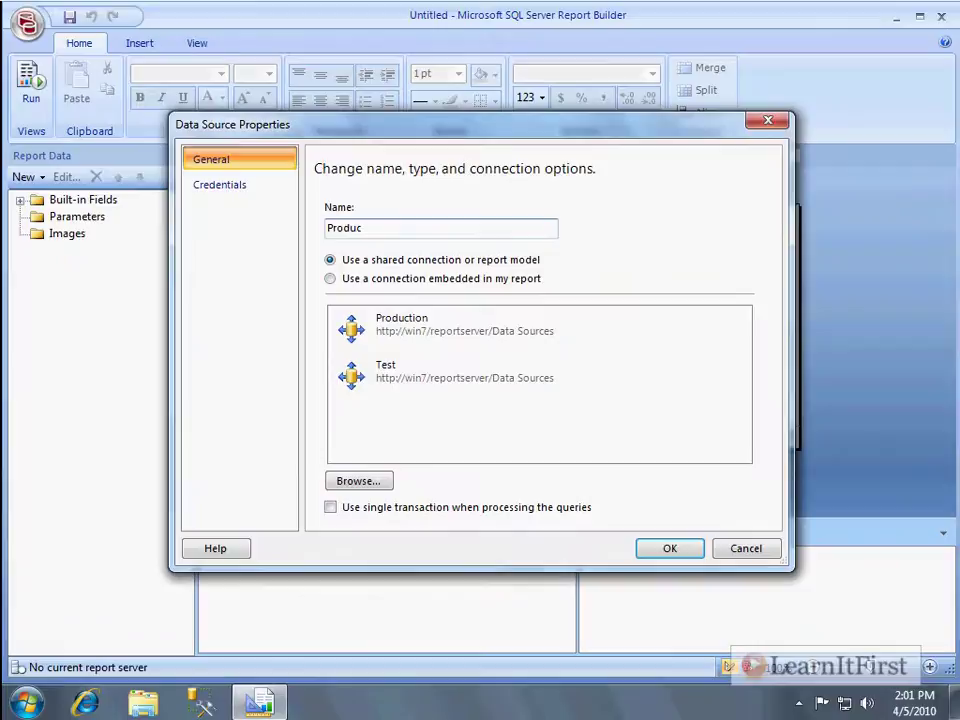
pyautogui.click(399, 339)
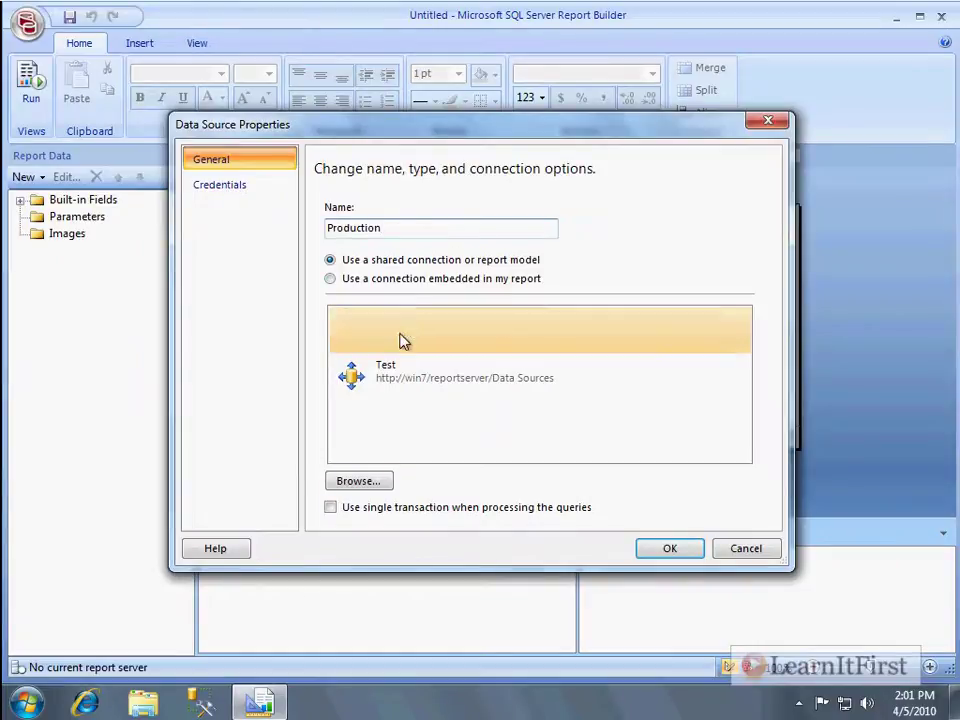
pyautogui.click(683, 552)
# Delete the empty data region from the report body
pyautogui.click(354, 334)
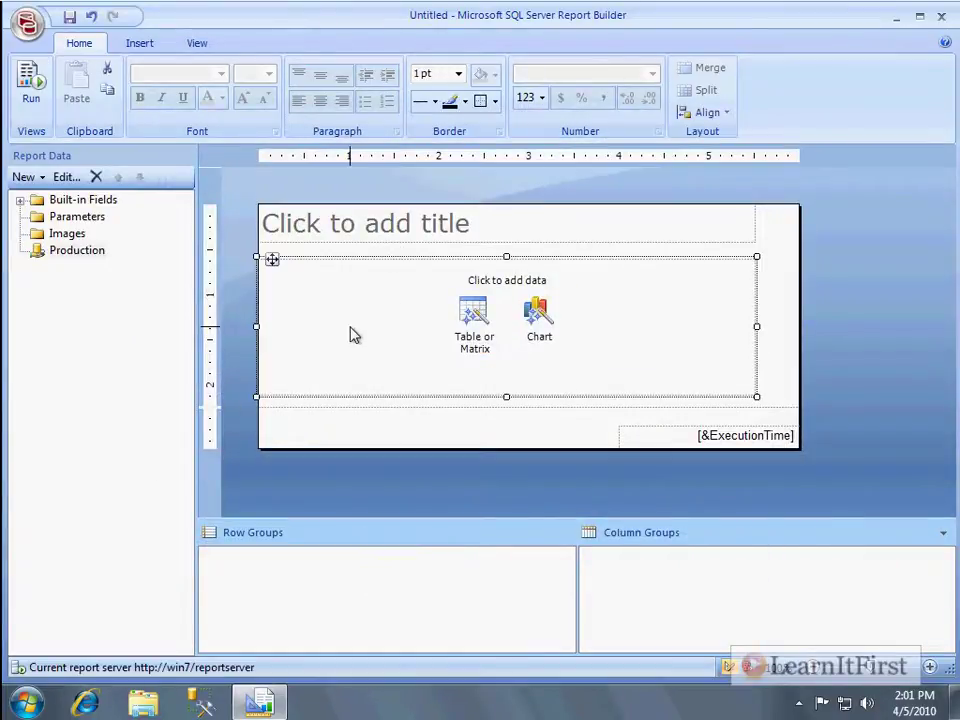
pyautogui.press('Delete')
pyautogui.click(22, 176)
# Create a parameter named Color with prompt 'Which color?' that allows multiple values
pyautogui.click(72, 238)
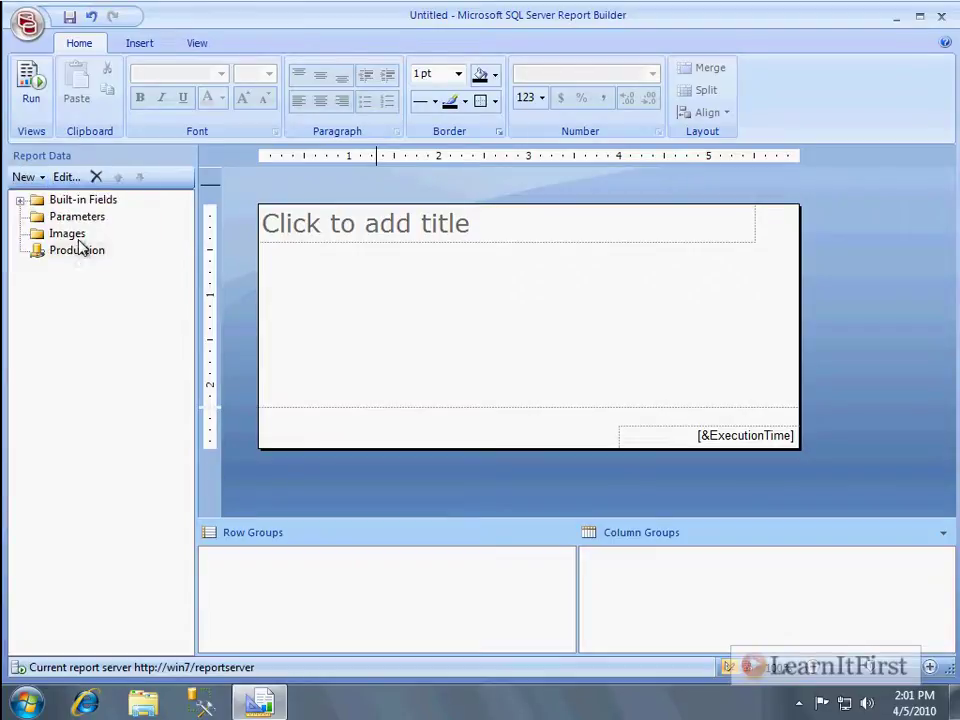
pyautogui.doubleClick(496, 240)
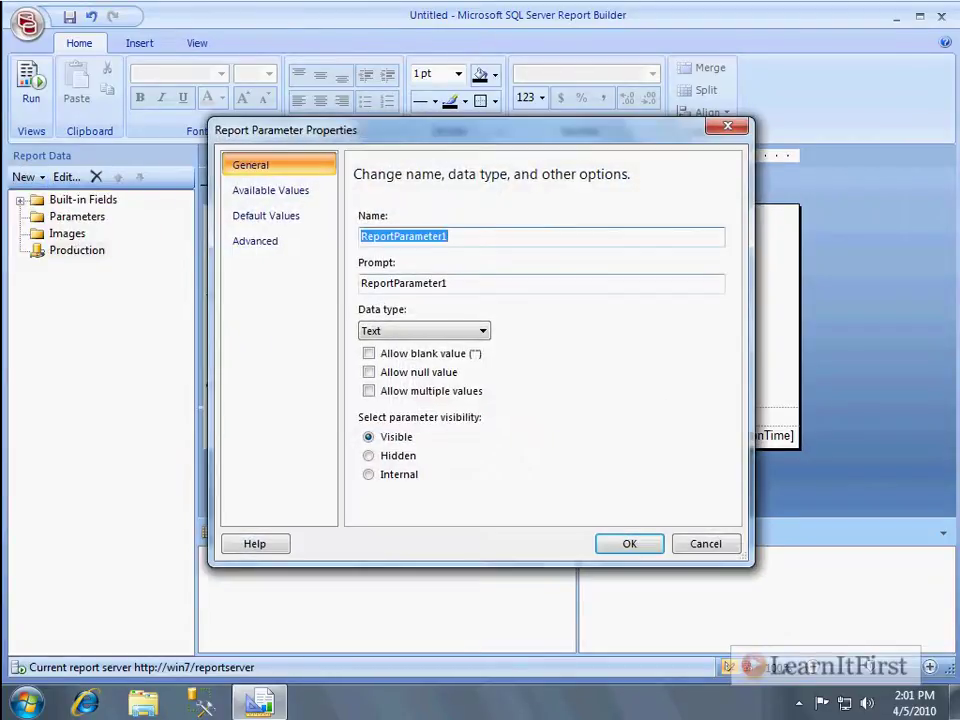
pyautogui.write('Color')
pyautogui.press('Tab')
pyautogui.write('Co')
pyautogui.press('BackSpace')
pyautogui.press('BackSpace')
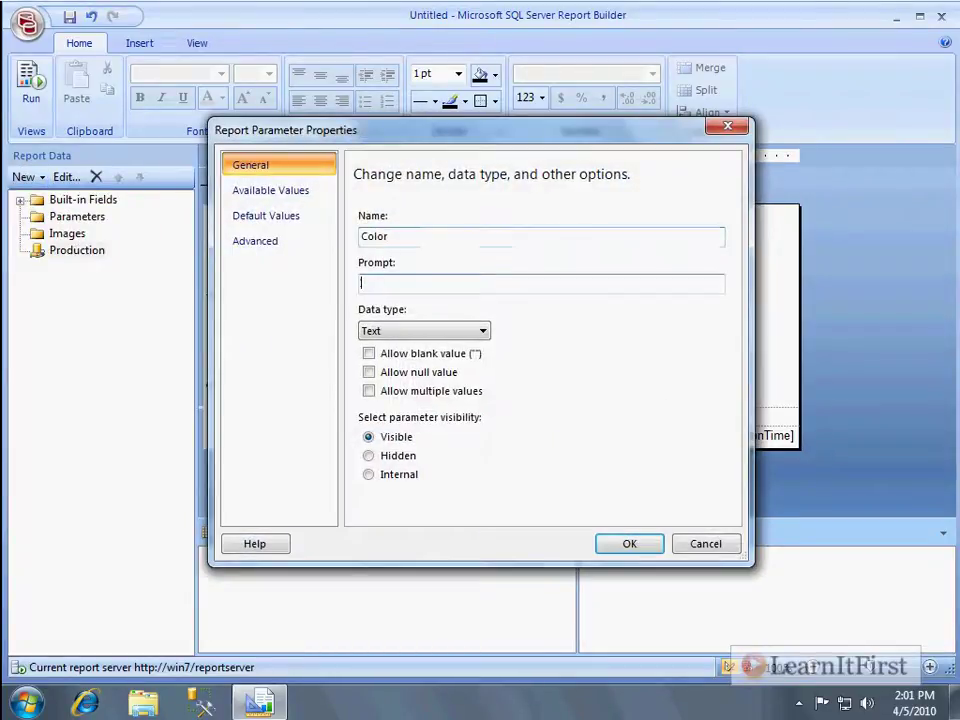
pyautogui.write('Which color?')
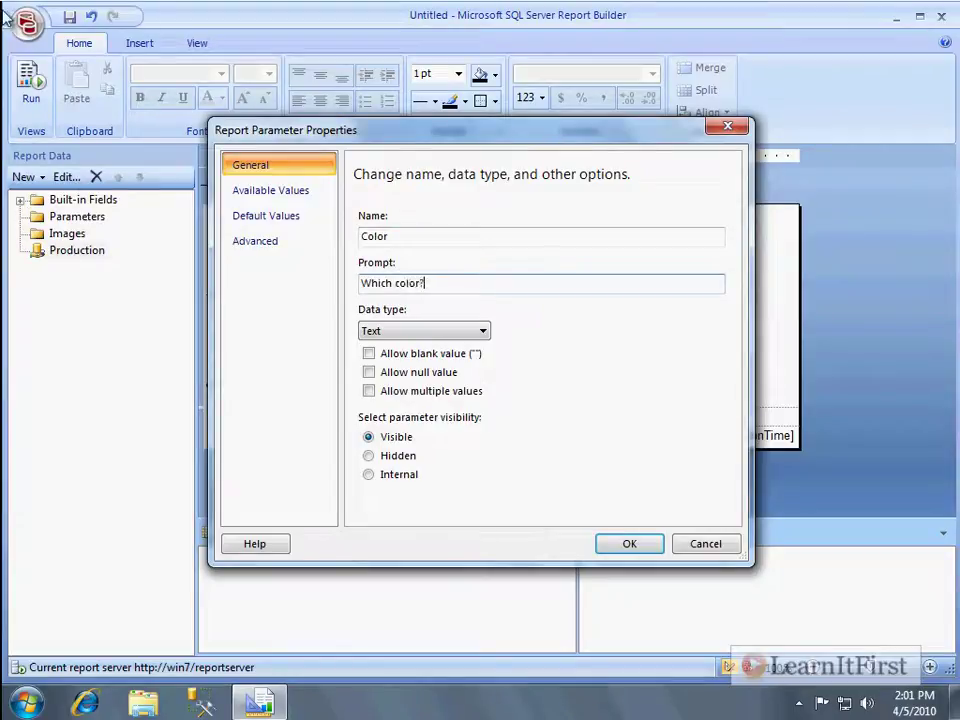
pyautogui.click(423, 392)
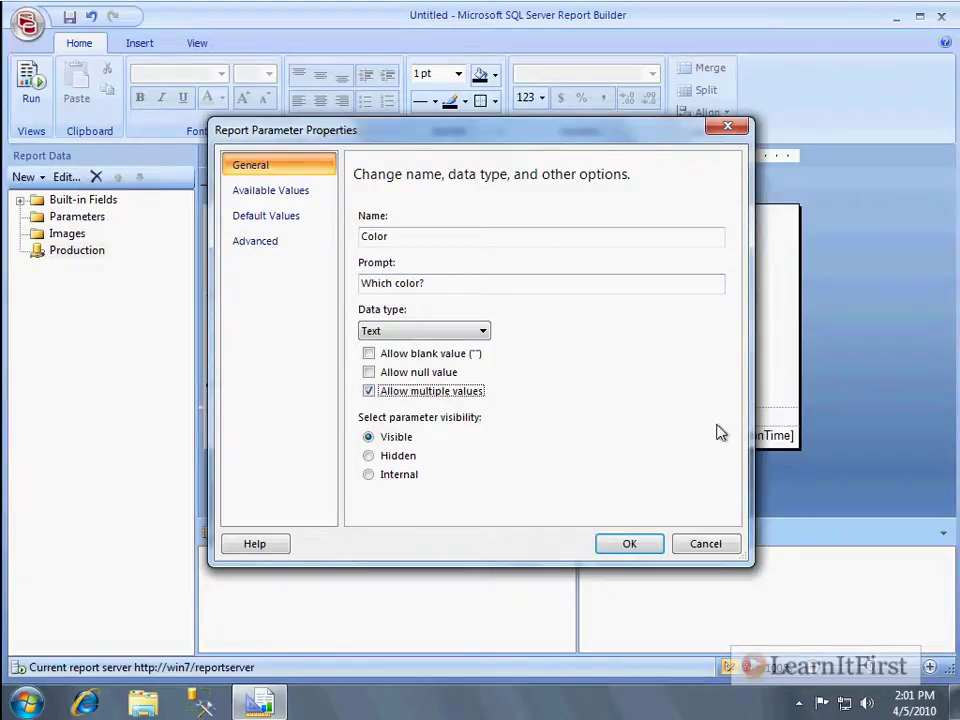
# Specify available values manually, add a Black row, and confirm the parameter
pyautogui.click(290, 197)
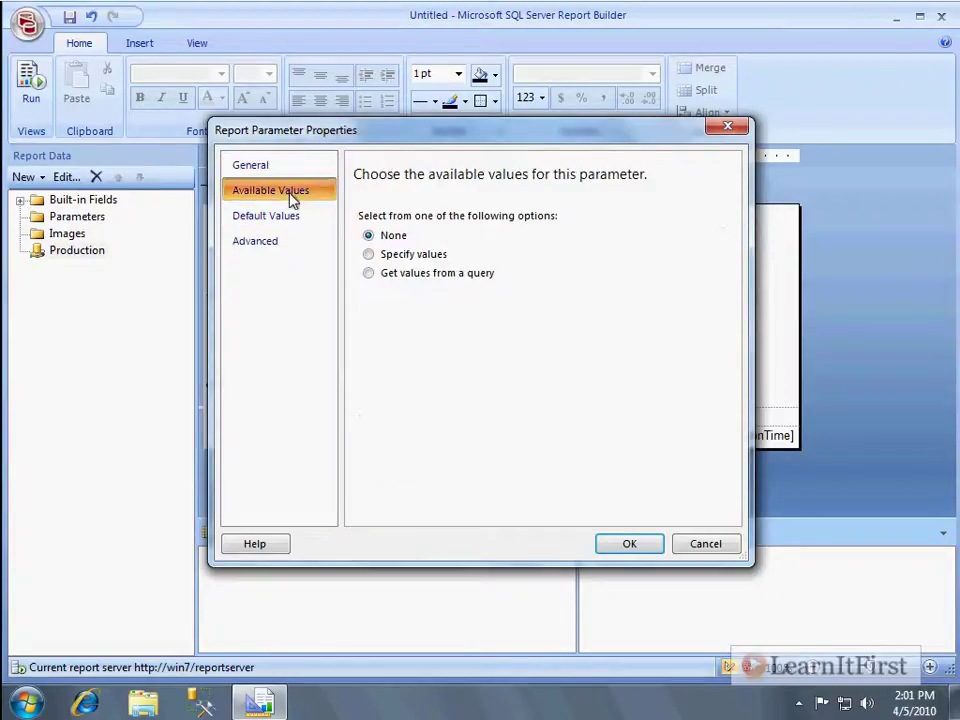
pyautogui.click(418, 256)
pyautogui.click(384, 316)
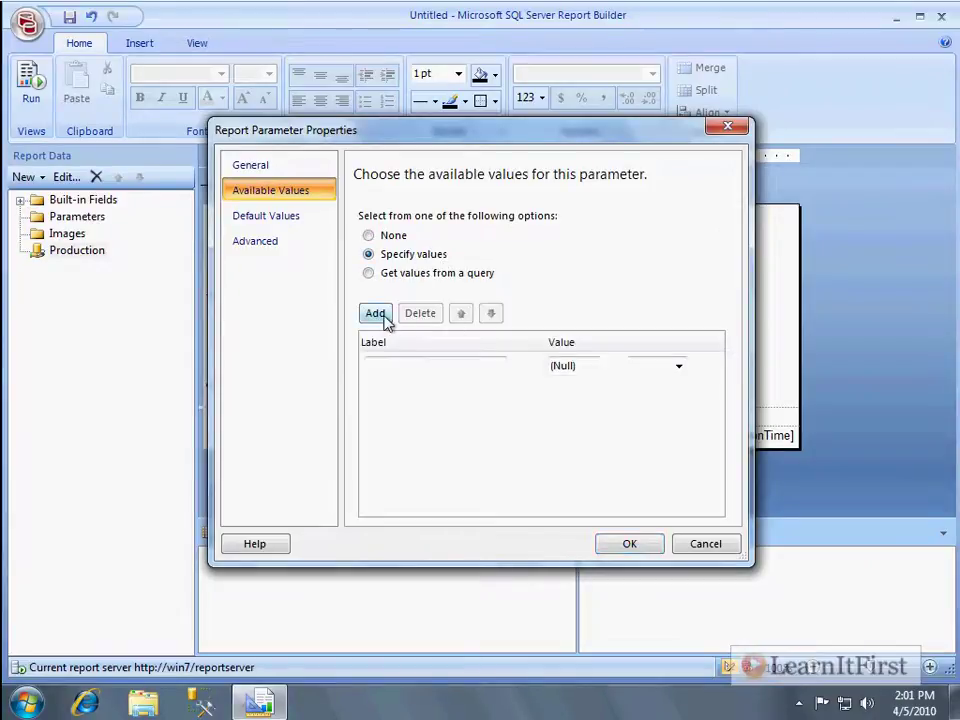
pyautogui.write('Black')
pyautogui.press('Tab')
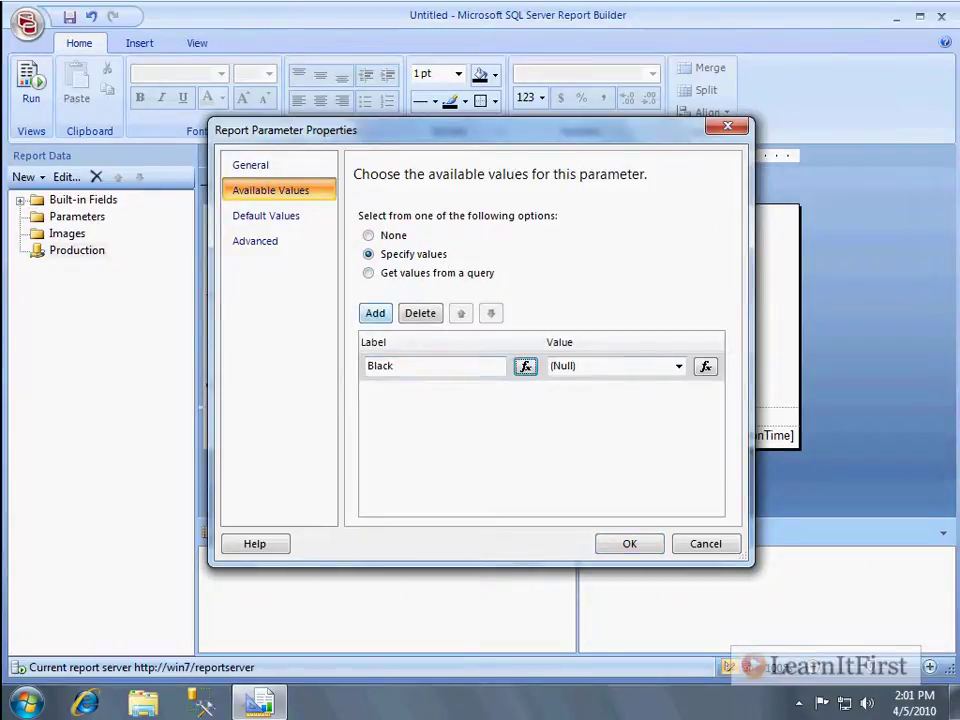
pyautogui.press('Tab')
pyautogui.write('Black')
pyautogui.press('Return')
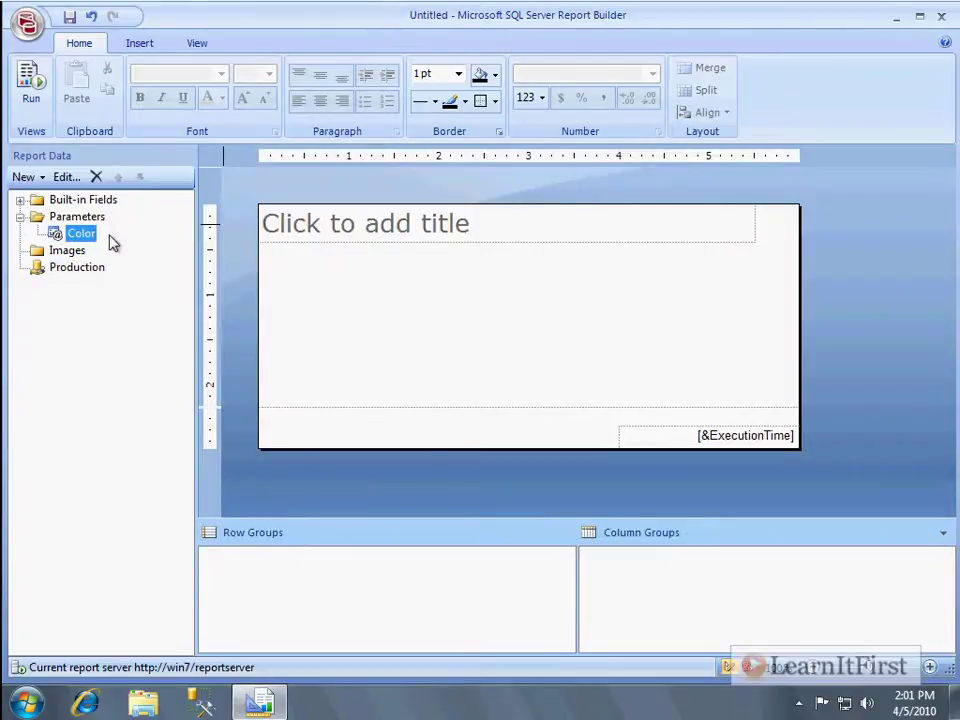
# Reopen the Color parameter and add Blue and Red available value rows
pyautogui.doubleClick(72, 236)
pyautogui.click(259, 192)
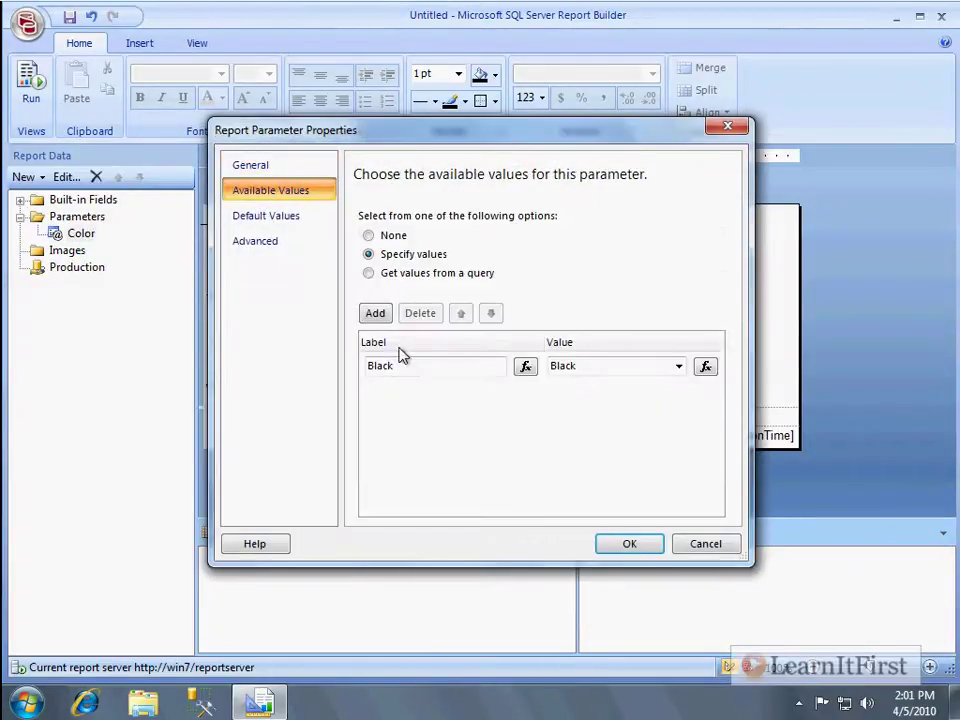
pyautogui.click(377, 314)
pyautogui.write('Blue')
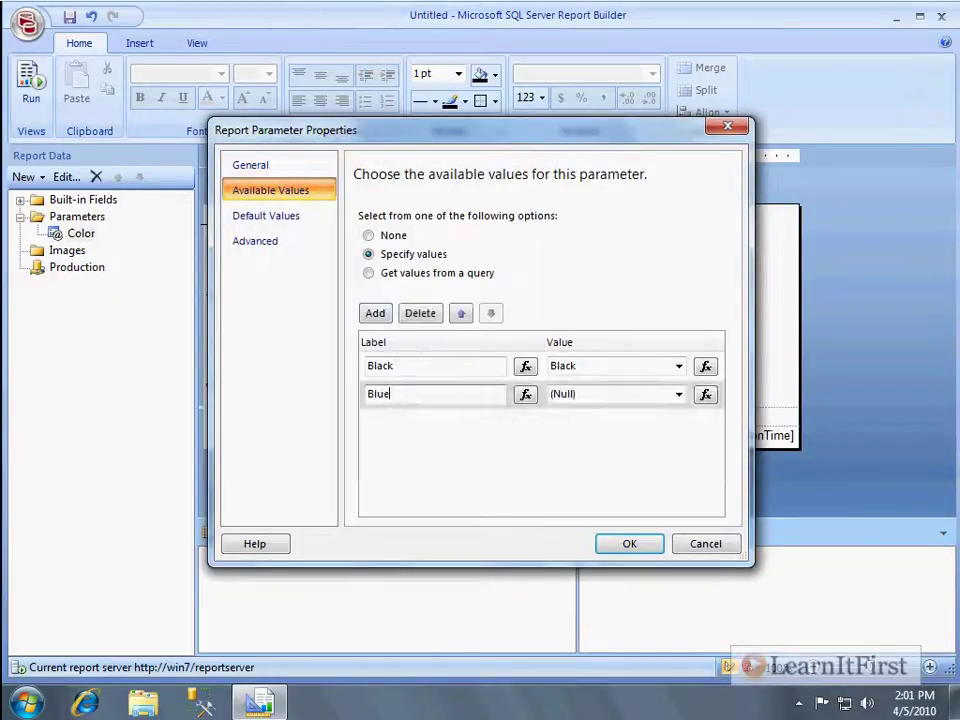
pyautogui.press('Tab')
pyautogui.write('Blue')
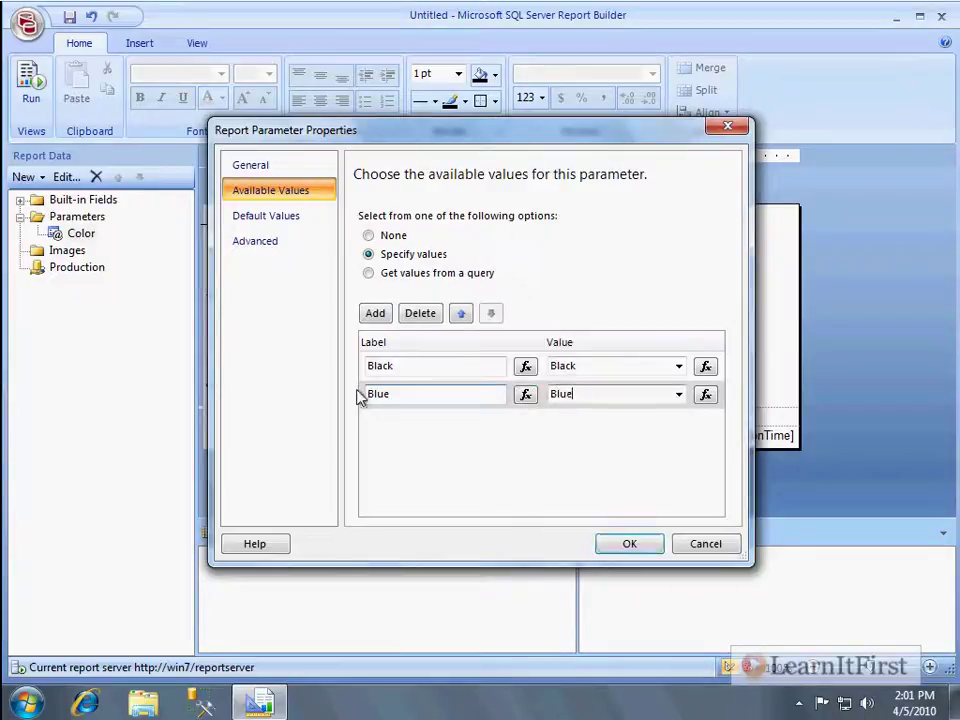
pyautogui.click(377, 313)
pyautogui.write('Red')
pyautogui.press('Tab')
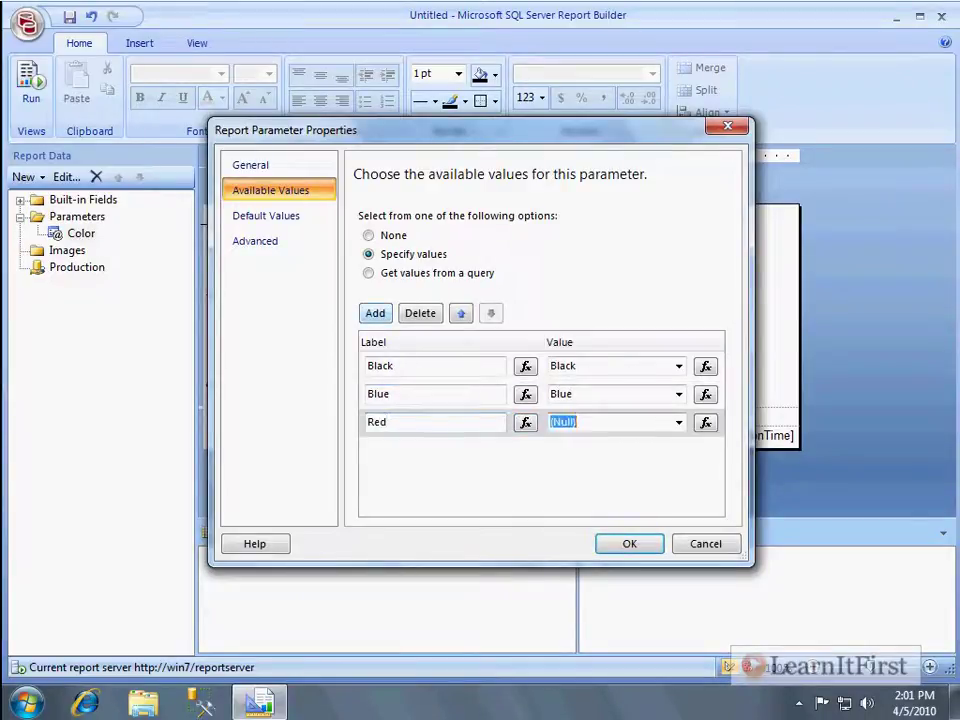
# Finish the Red row, enter a Black default, then switch defaults to Get values from a query
pyautogui.write('Red')
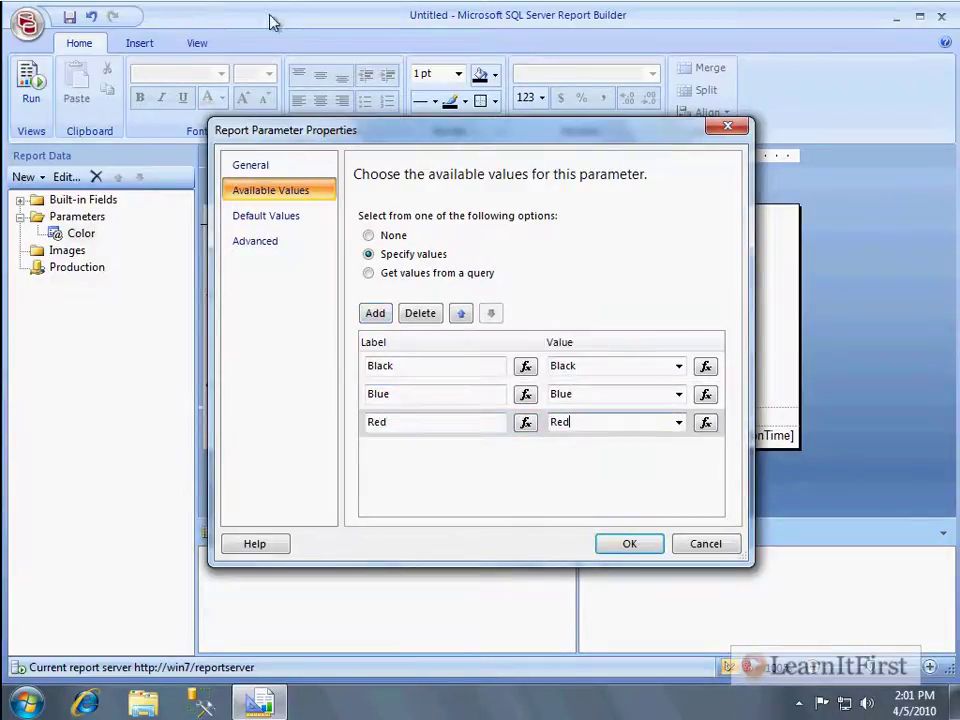
pyautogui.click(282, 221)
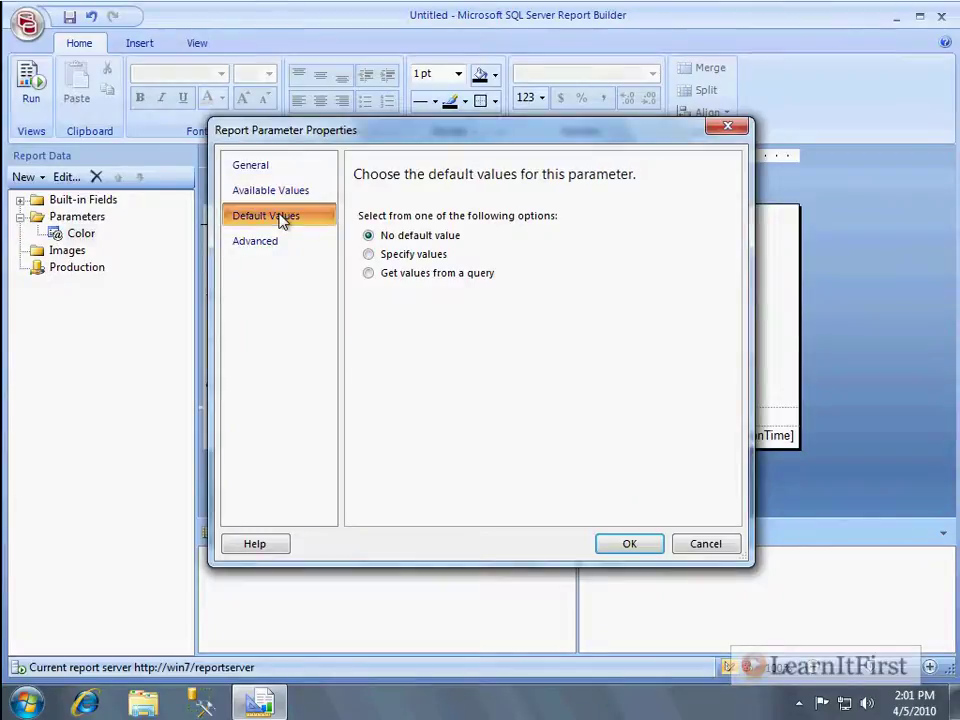
pyautogui.click(368, 255)
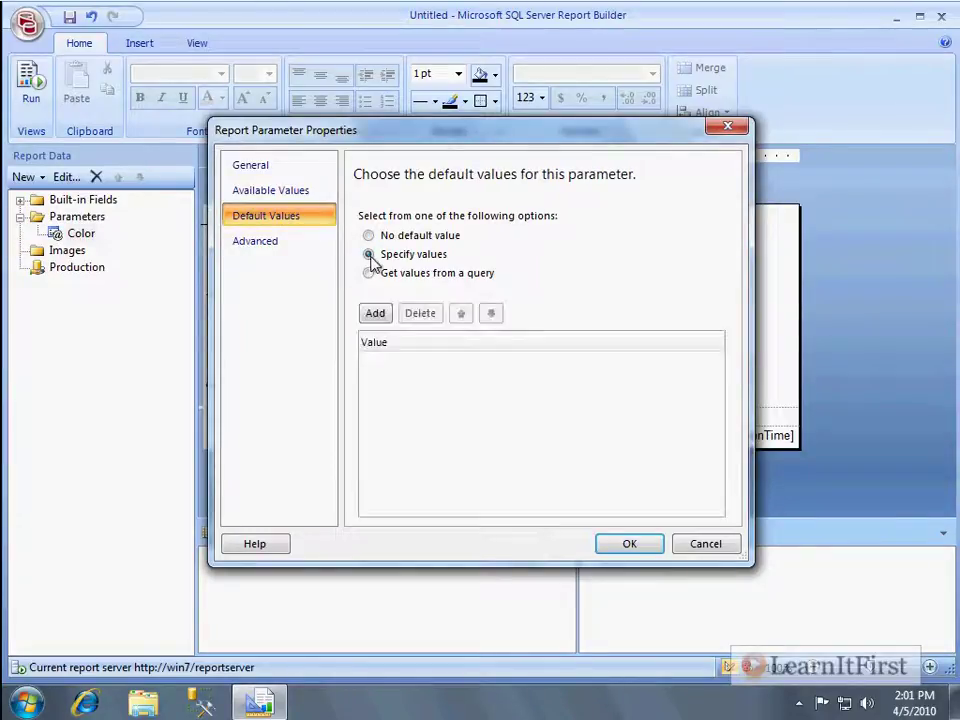
pyautogui.click(375, 313)
pyautogui.write('Black')
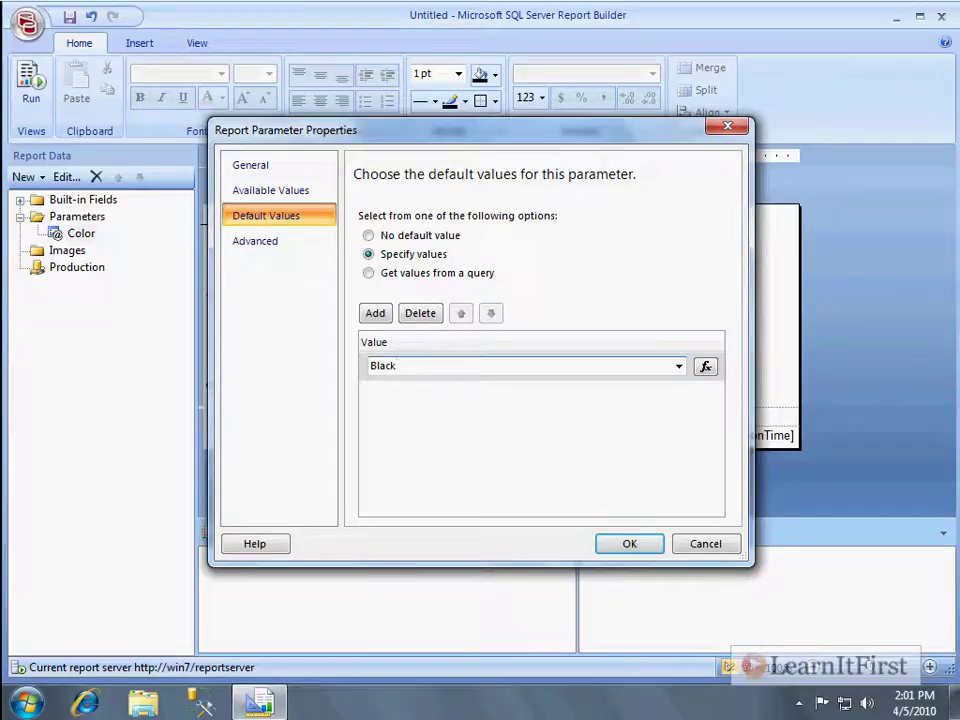
pyautogui.click(400, 280)
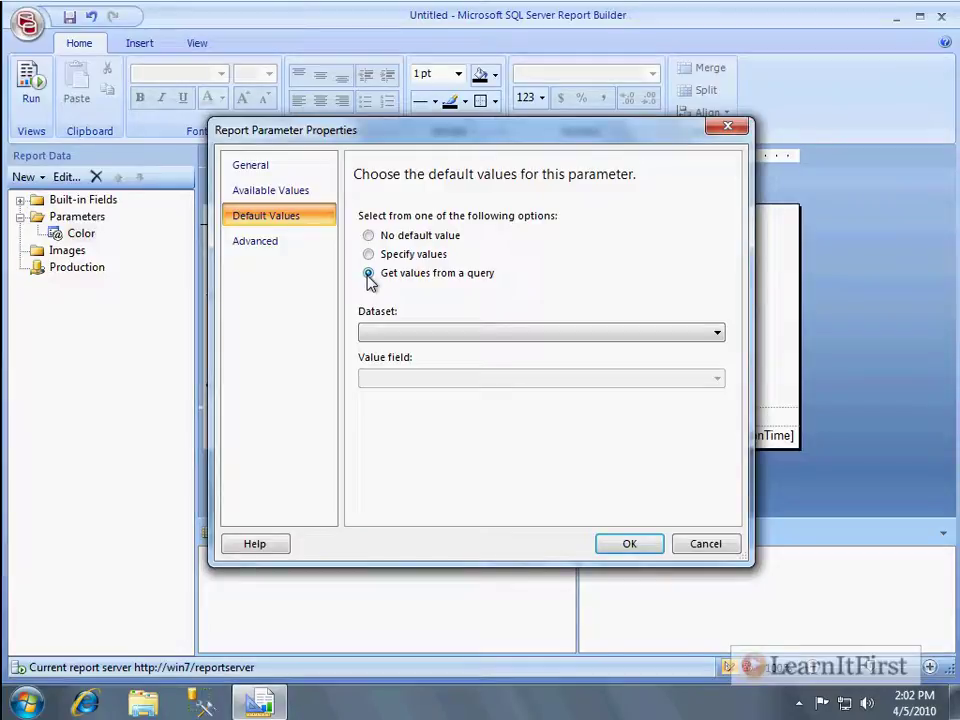
# Add the note 'Often use this with a TOP() query', then restore Black as the specified default
pyautogui.moveTo(506, 271); pyautogui.dragTo(603, 250)
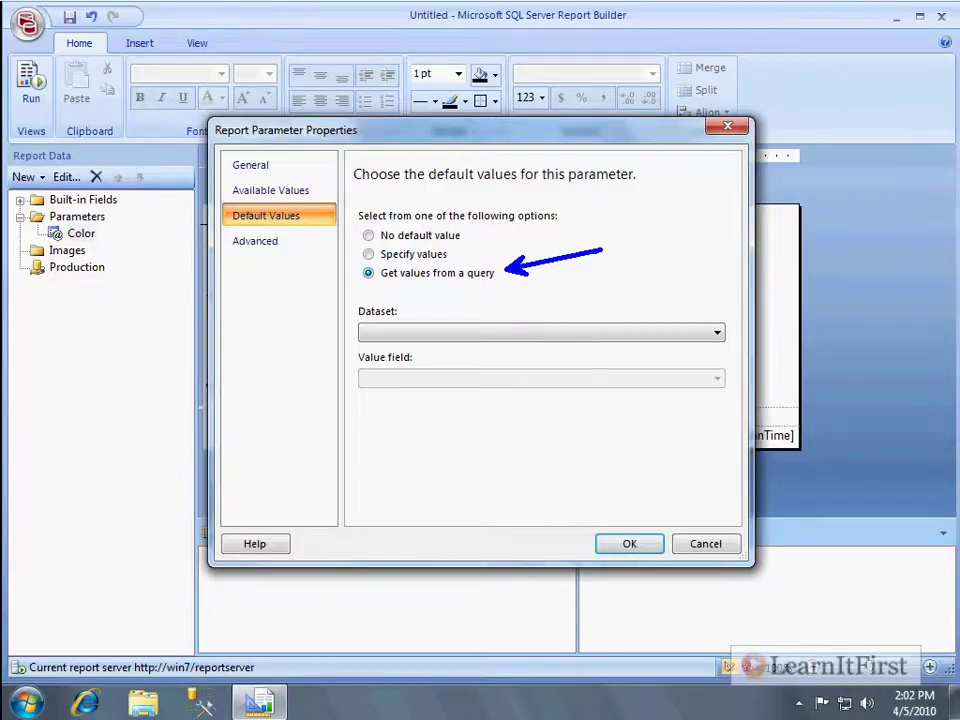
pyautogui.write('t')
pyautogui.write('Often use')
pyautogui.press('Return')
pyautogui.write('this with')
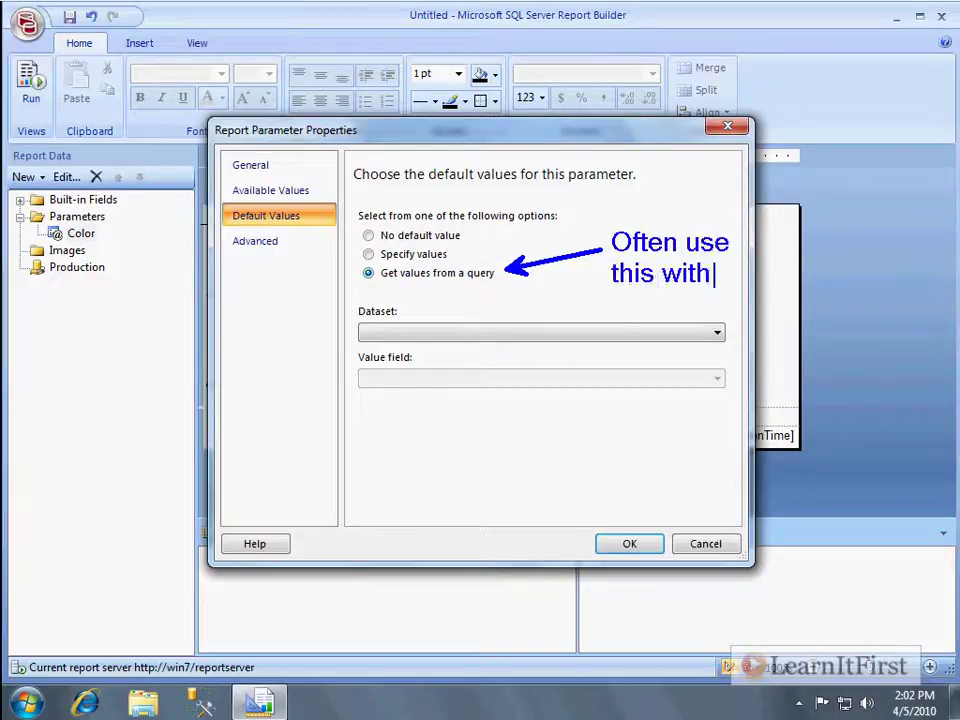
pyautogui.press('Return')
pyautogui.write('a TOP()')
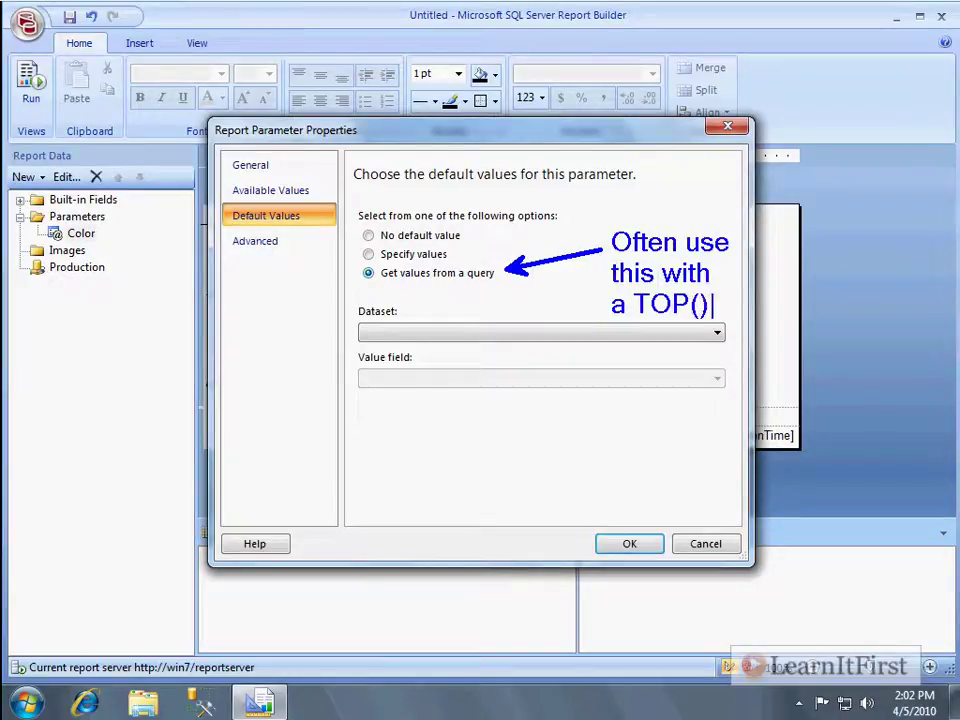
pyautogui.press('Return')
pyautogui.write('query')
pyautogui.press('Escape')
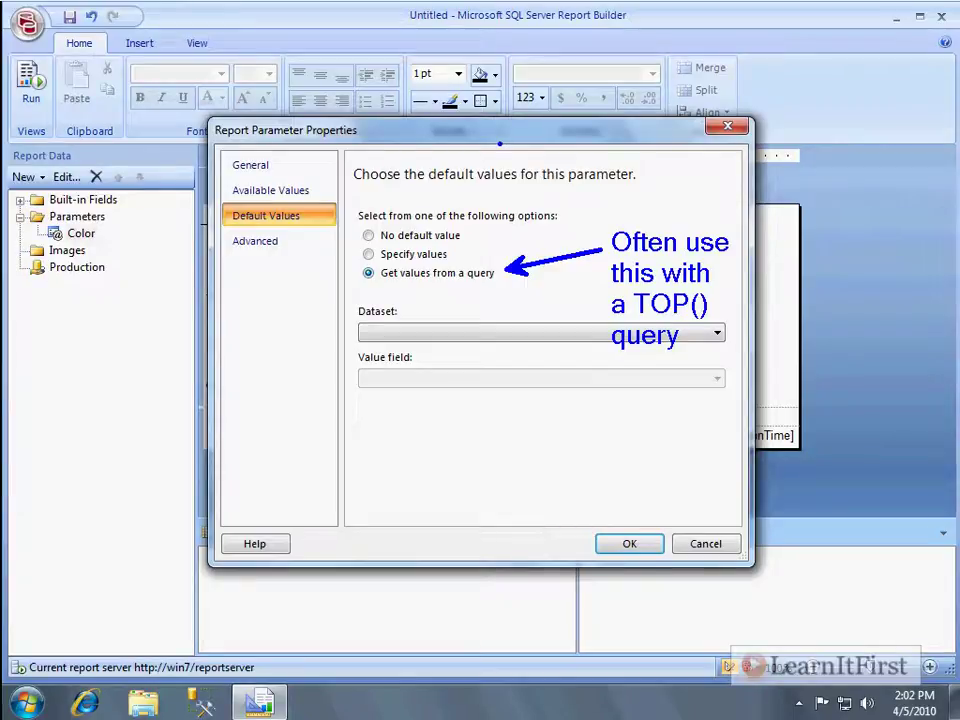
pyautogui.click(415, 254)
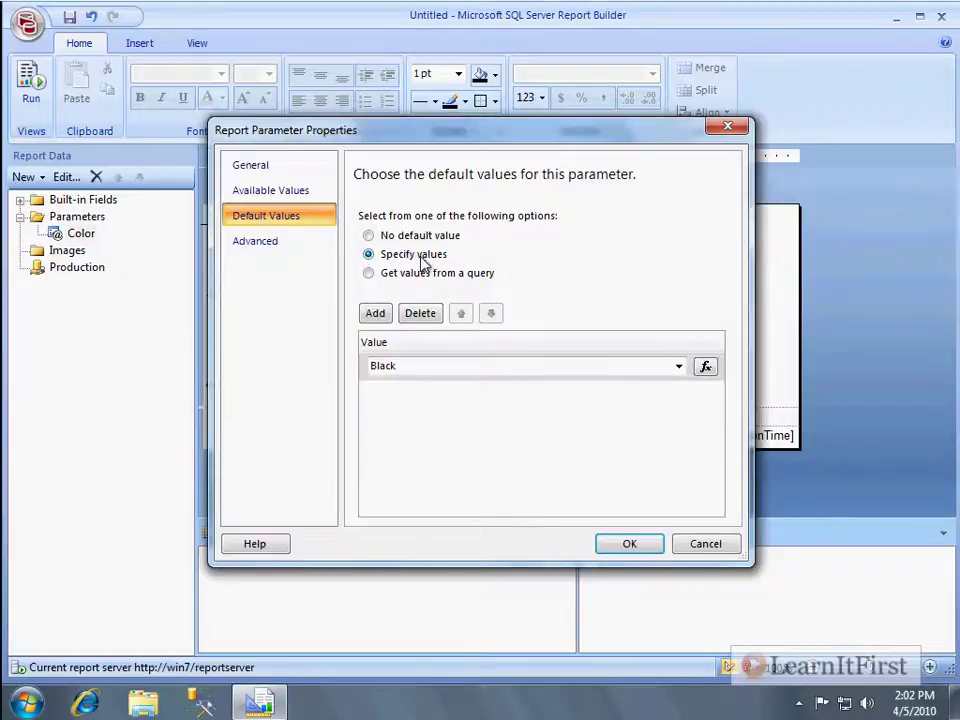
pyautogui.click(420, 366)
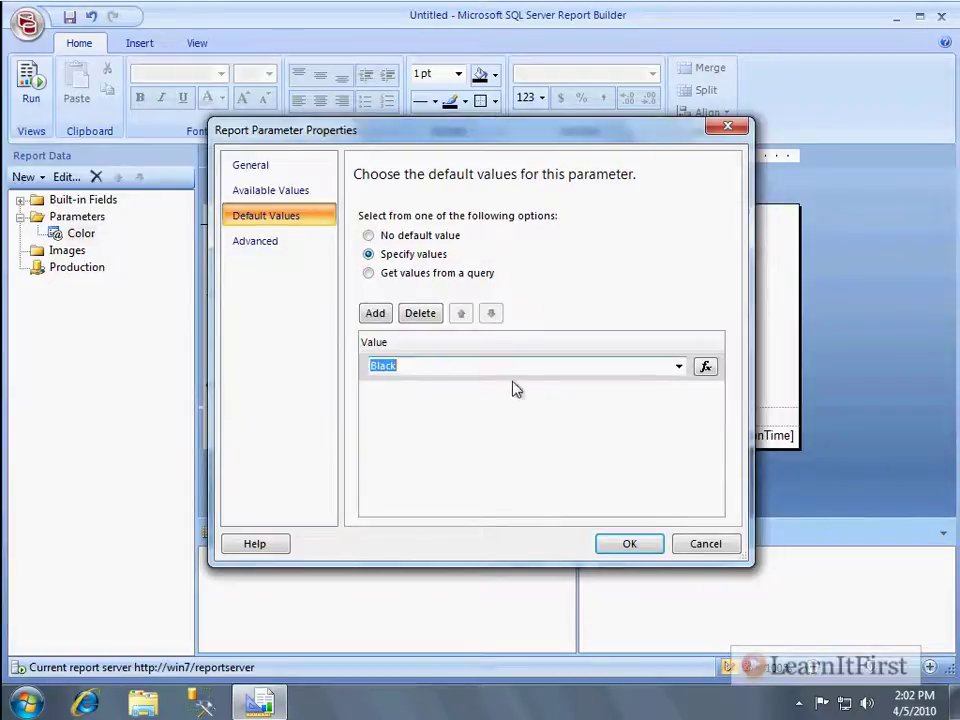
pyautogui.click(634, 546)
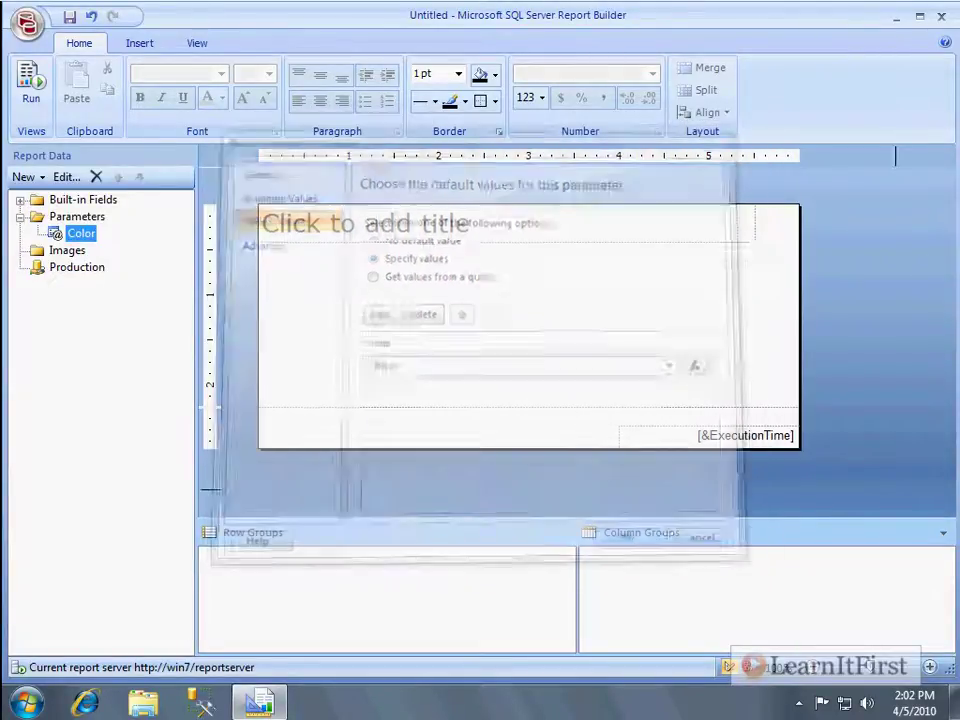
pyautogui.rightClick(80, 268)
pyautogui.click(128, 274)
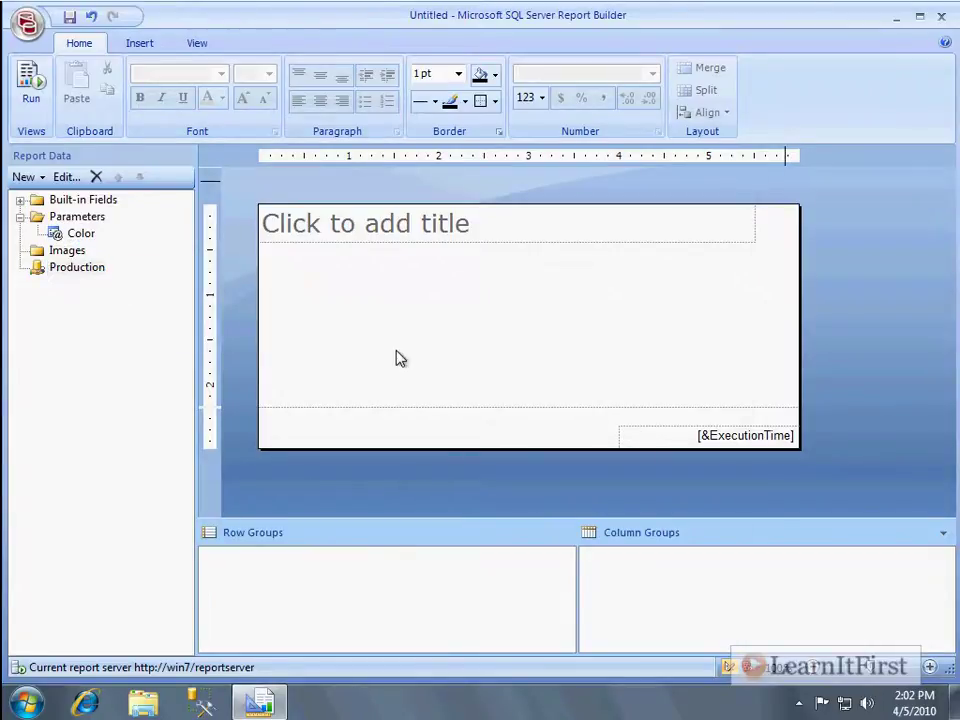
pyautogui.click(428, 379)
pyautogui.write('SELECT ')
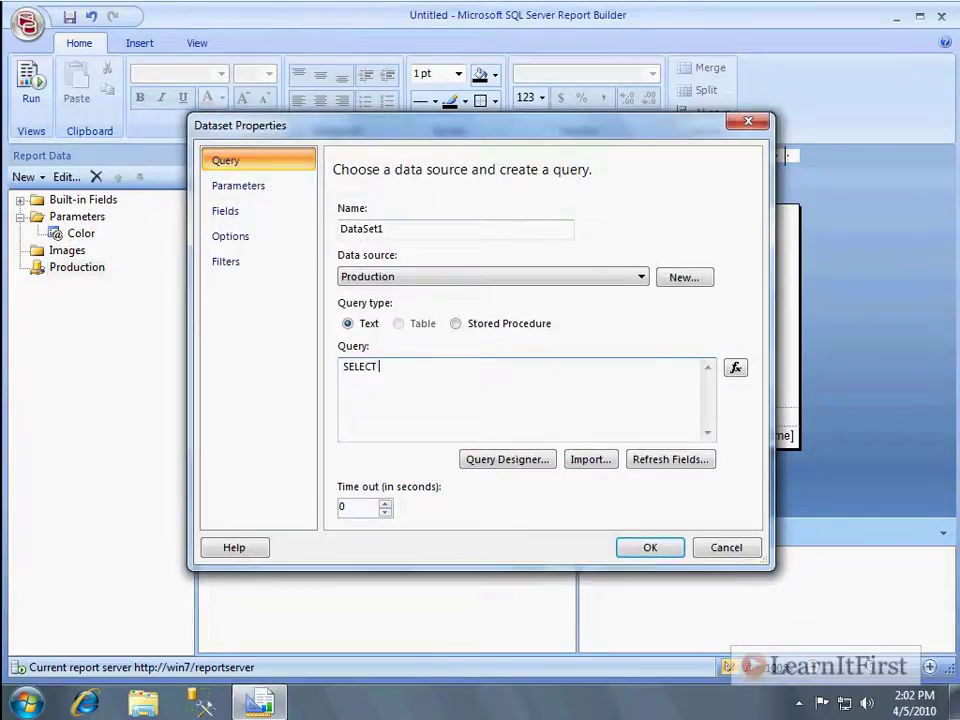
pyautogui.write('* FROM SalesL')
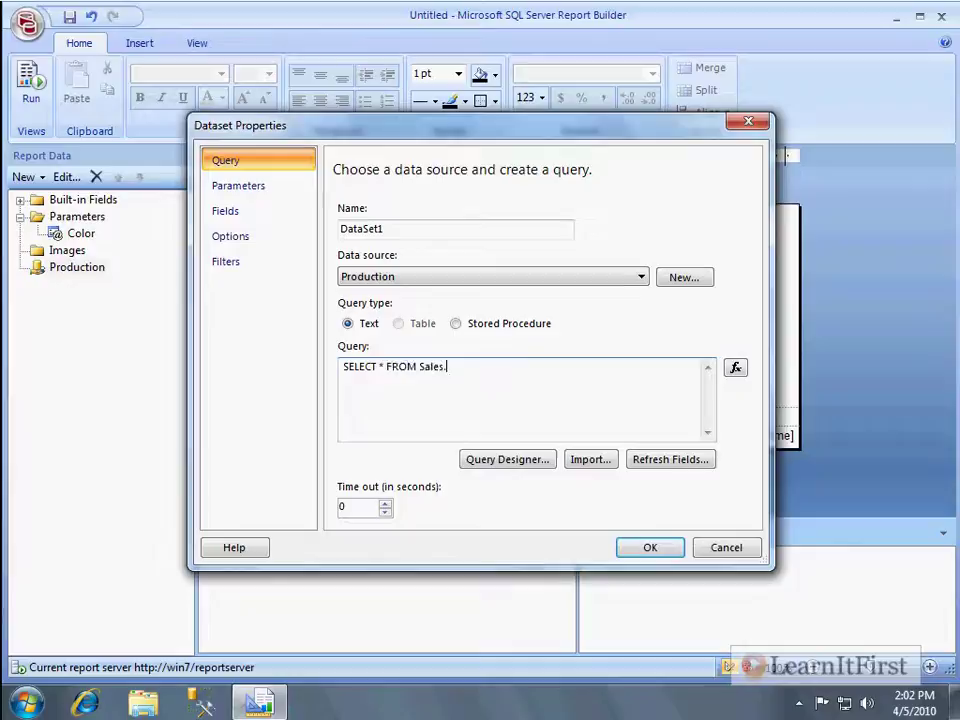
pyautogui.write('T.Prod')
pyautogui.press('BackSpace')
pyautogui.press('BackSpace')
pyautogui.press('BackSpace')
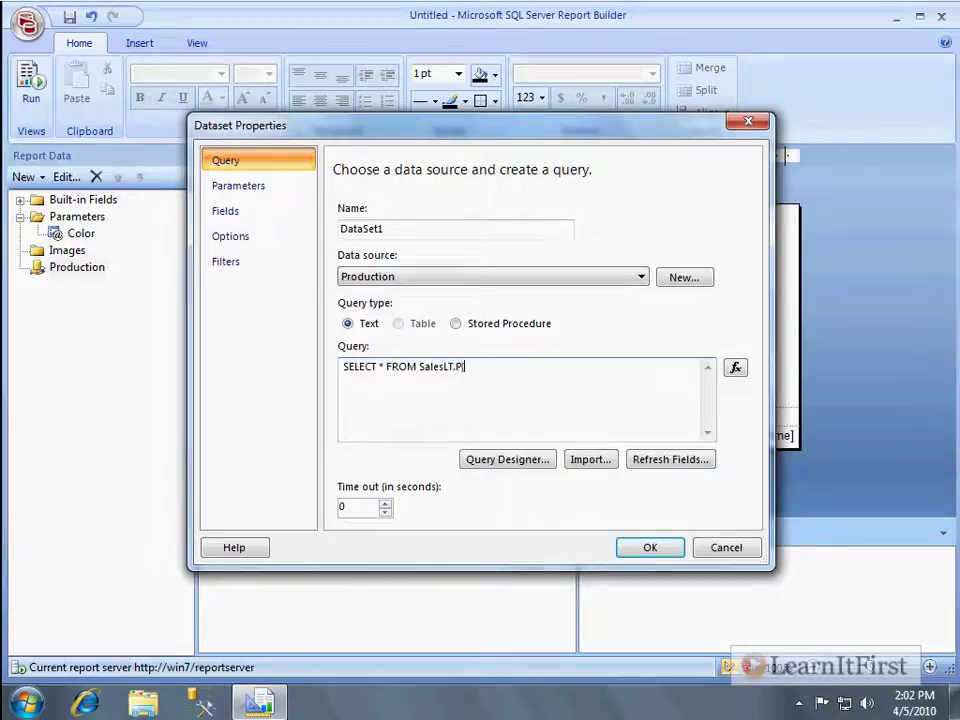
pyautogui.write('roduct')
pyautogui.press('Return')
pyautogui.write('WHERE ')
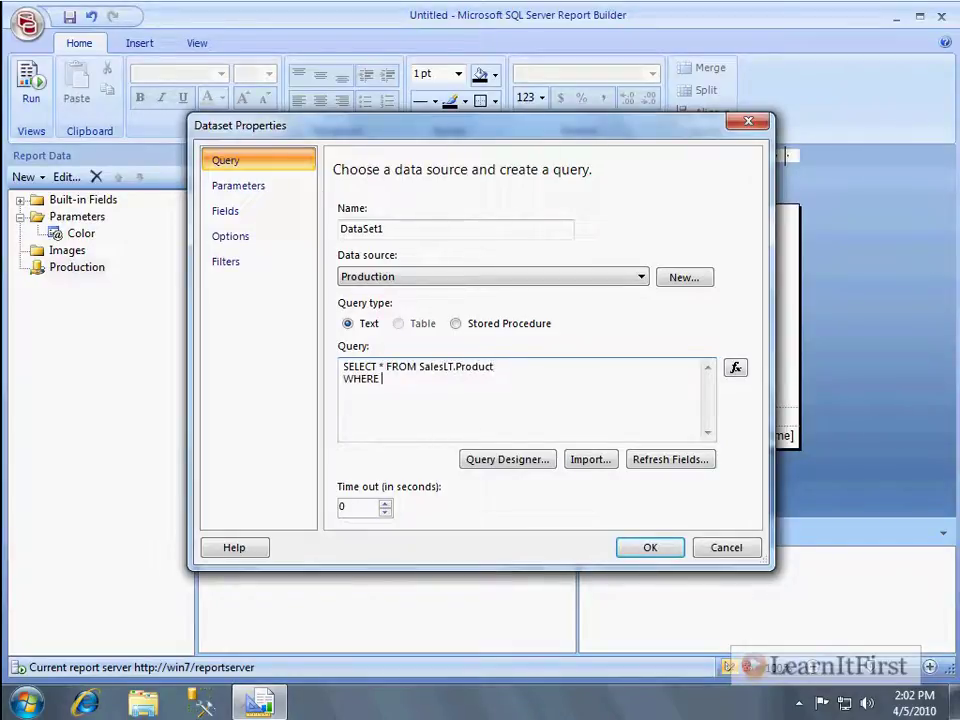
pyautogui.write('Color IN (@Color')
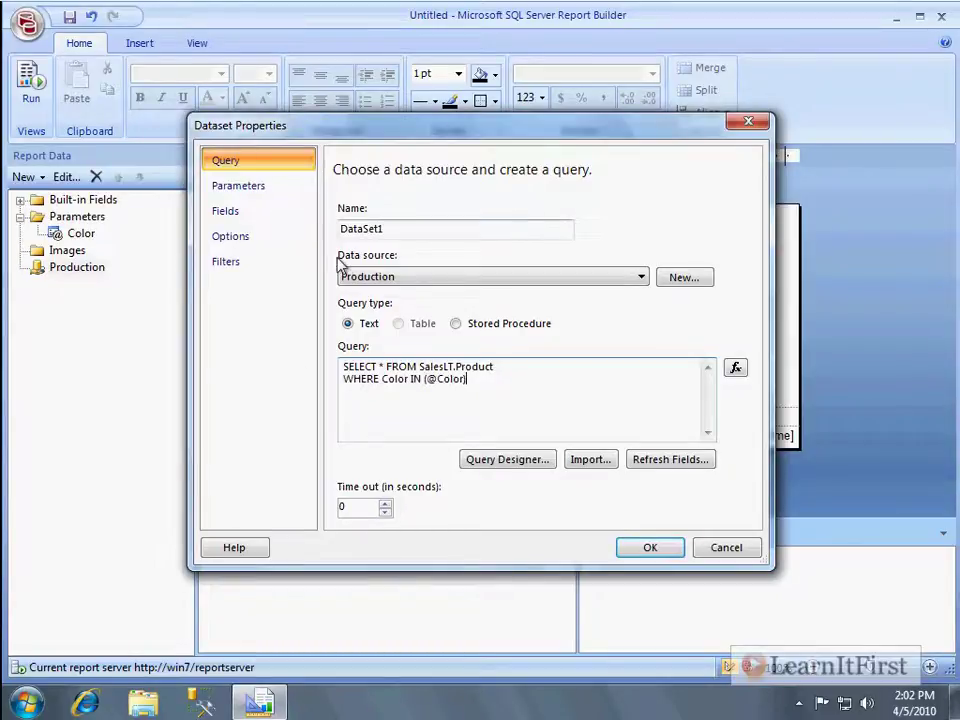
pyautogui.click(236, 186)
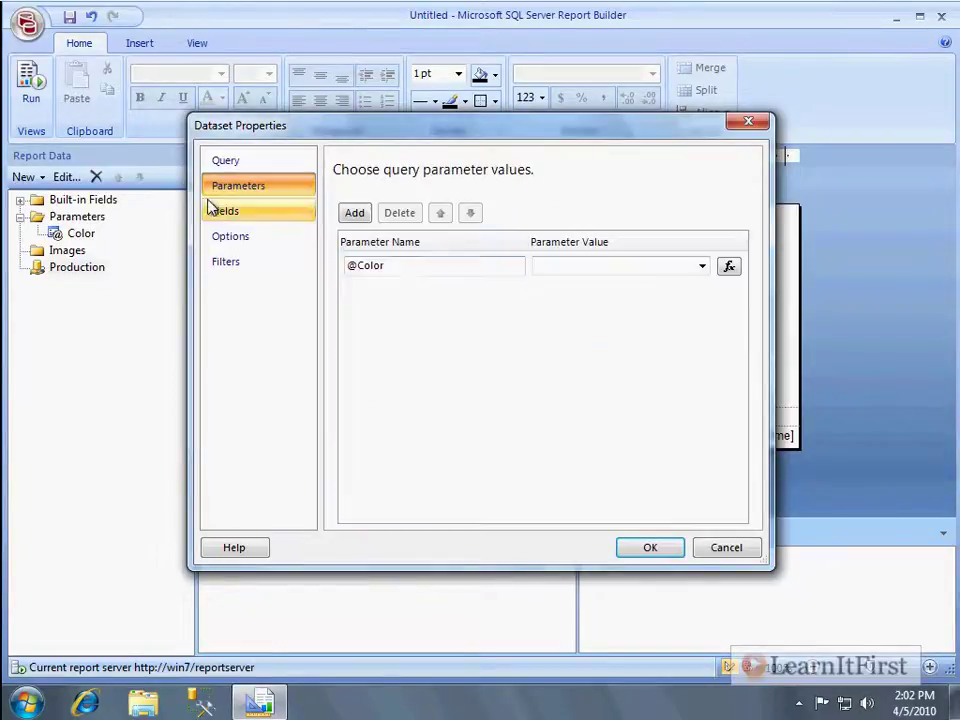
pyautogui.click(704, 268)
pyautogui.click(614, 285)
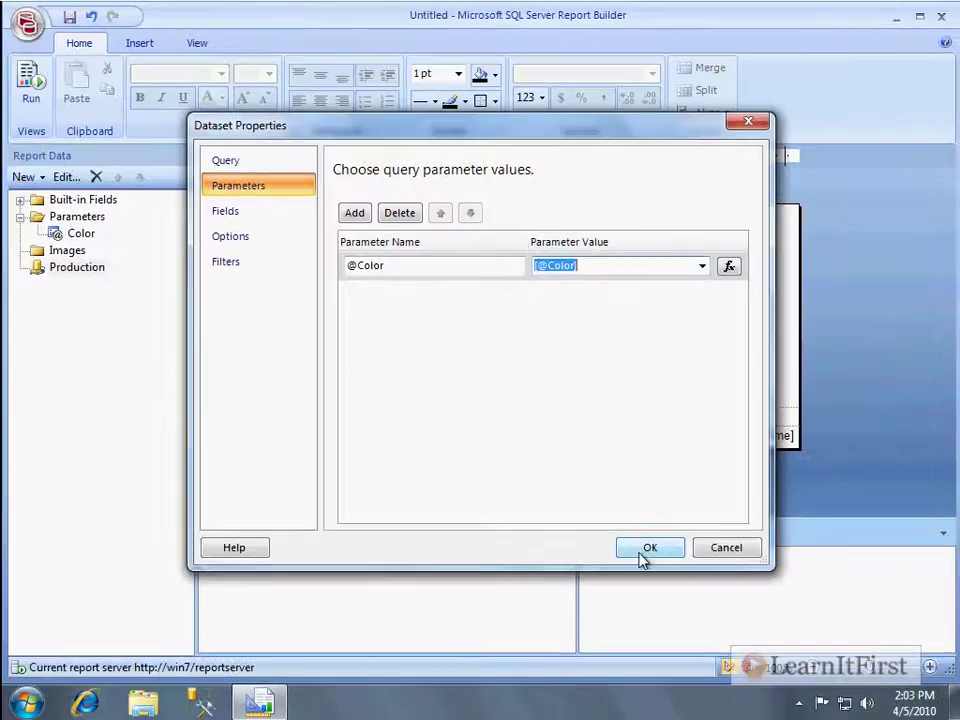
pyautogui.click(647, 551)
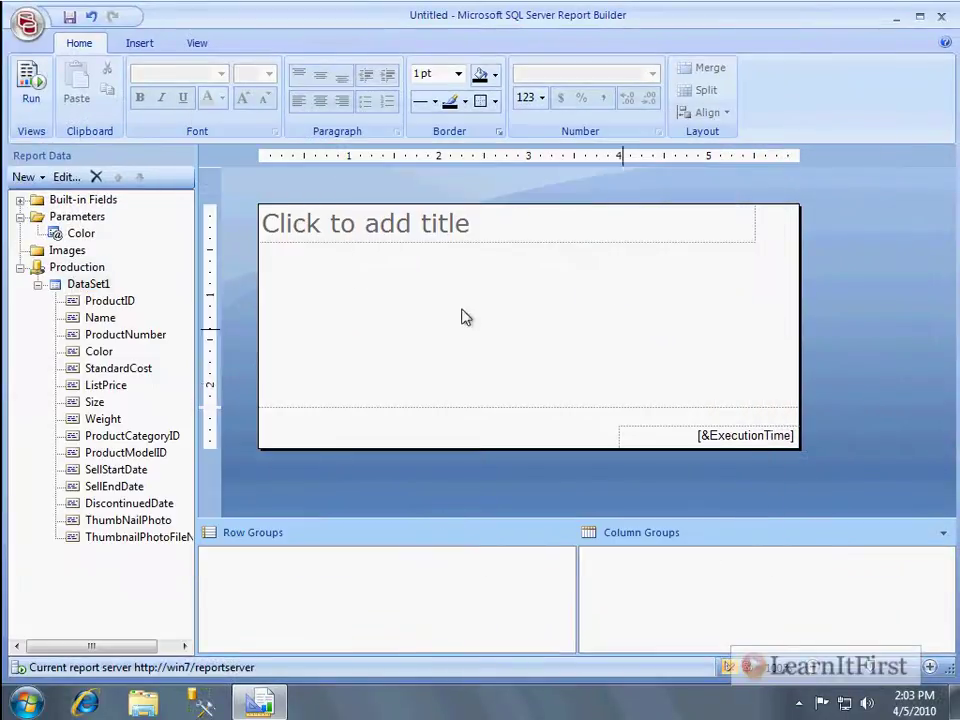
# Insert a blank three-column table on the report body
pyautogui.click(133, 43)
pyautogui.click(33, 100)
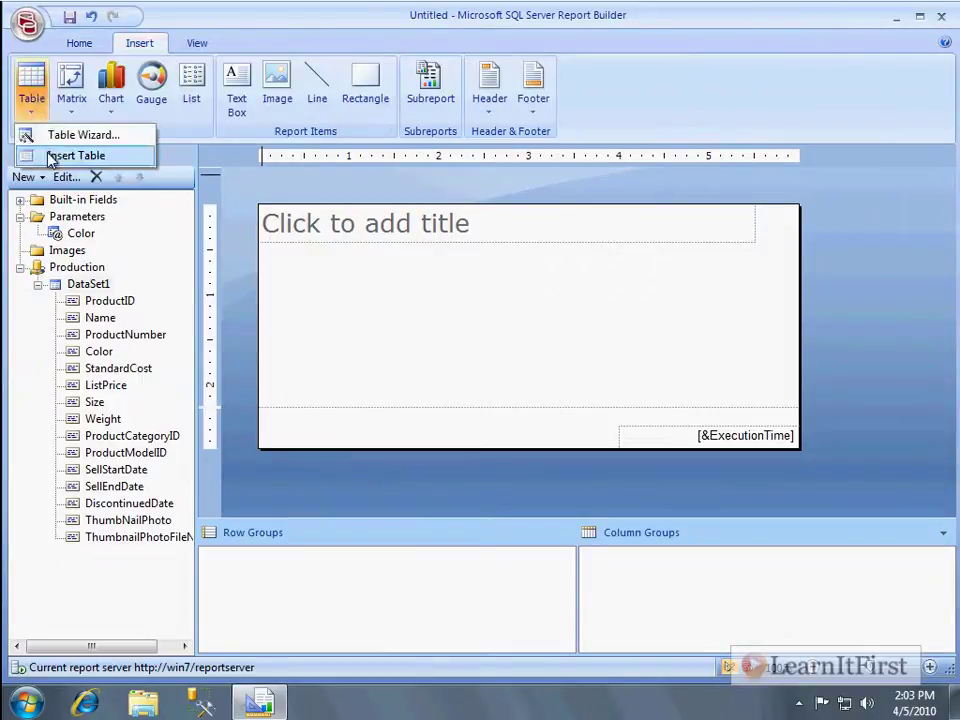
pyautogui.click(72, 154)
pyautogui.moveTo(282, 290); pyautogui.dragTo(698, 349)
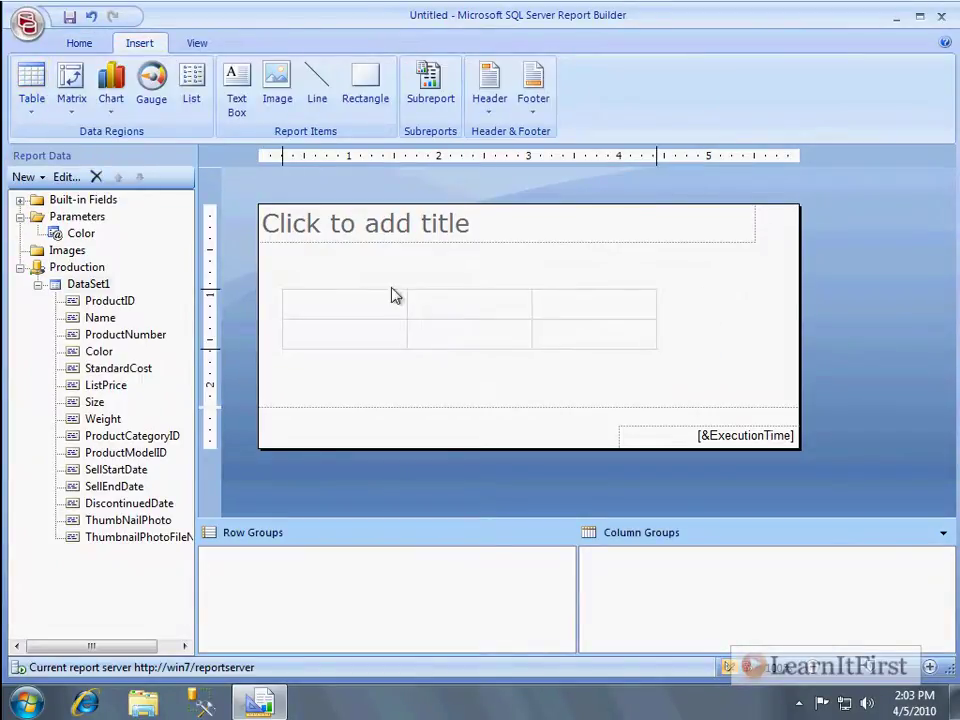
# Fill the table columns with ProductID, Name and Color, then run the report
pyautogui.moveTo(100, 317); pyautogui.dragTo(336, 328)
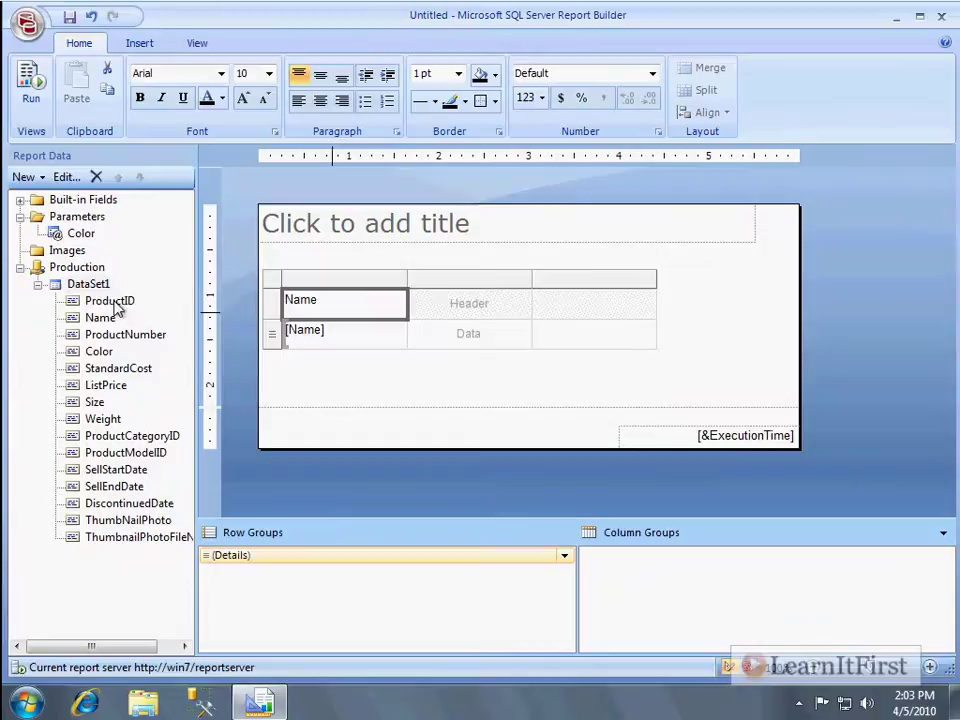
pyautogui.moveTo(122, 304); pyautogui.dragTo(414, 313)
pyautogui.hotkey('ctrl', 'z')
pyautogui.hotkey('ctrl', 'z')
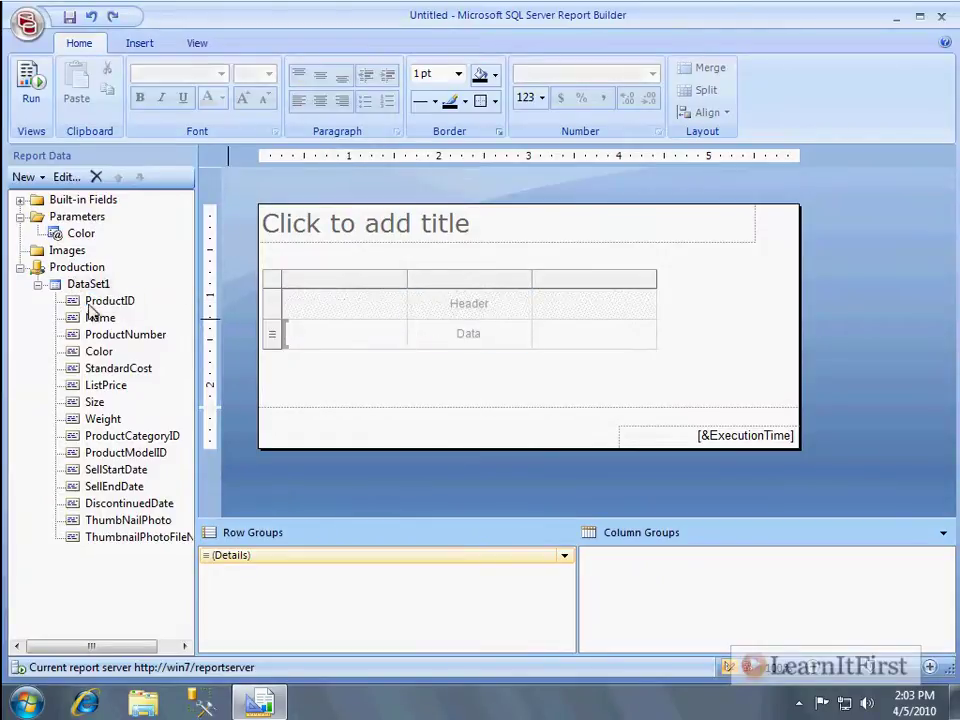
pyautogui.moveTo(108, 301); pyautogui.dragTo(304, 318)
pyautogui.moveTo(100, 317); pyautogui.dragTo(469, 316)
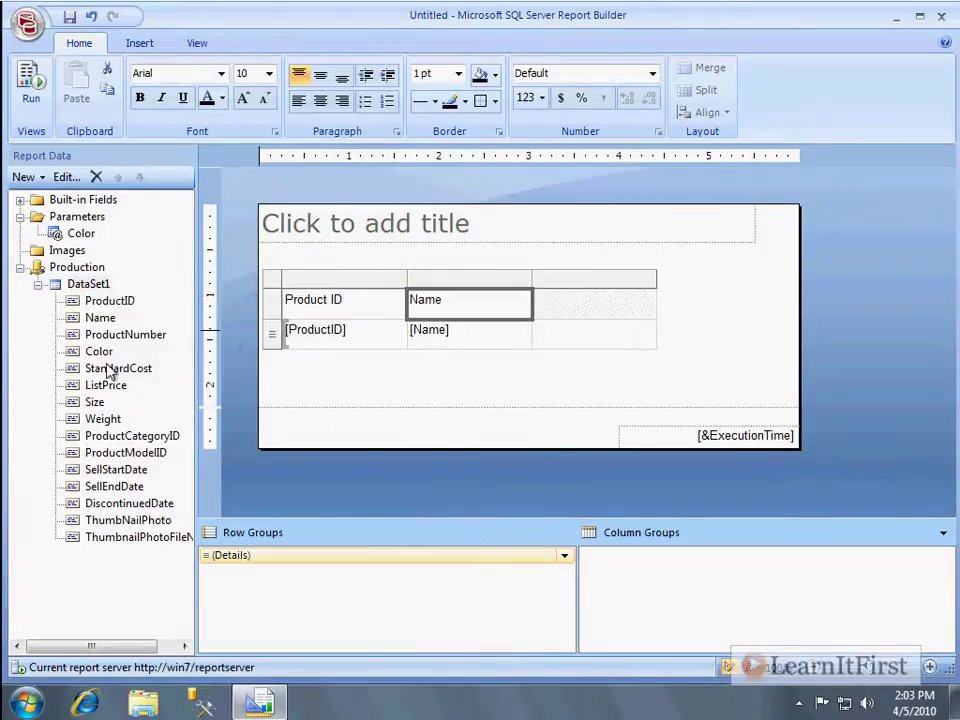
pyautogui.moveTo(100, 351); pyautogui.dragTo(566, 325)
pyautogui.press('F5')
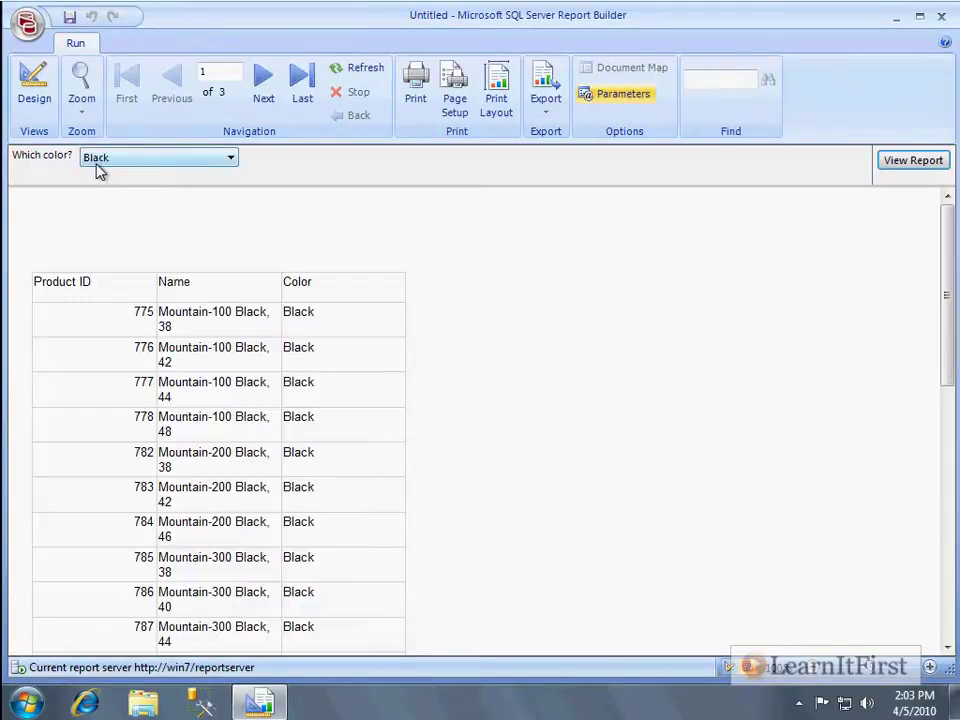
# Select Blue alongside Black, view the filtered report, then return to Design view
pyautogui.click(230, 158)
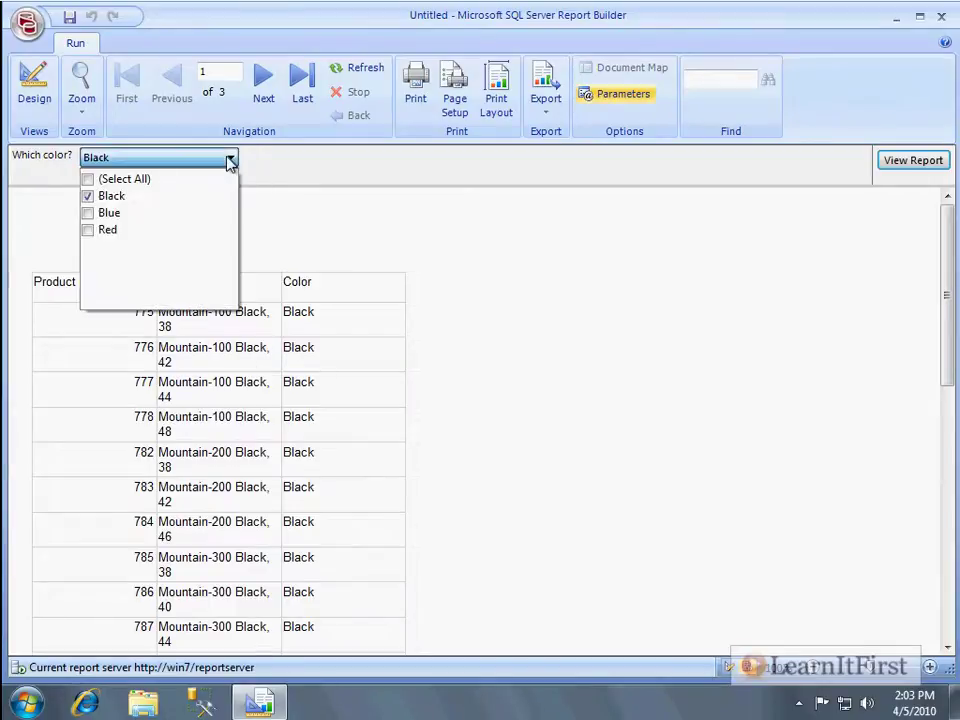
pyautogui.click(92, 213)
pyautogui.click(905, 165)
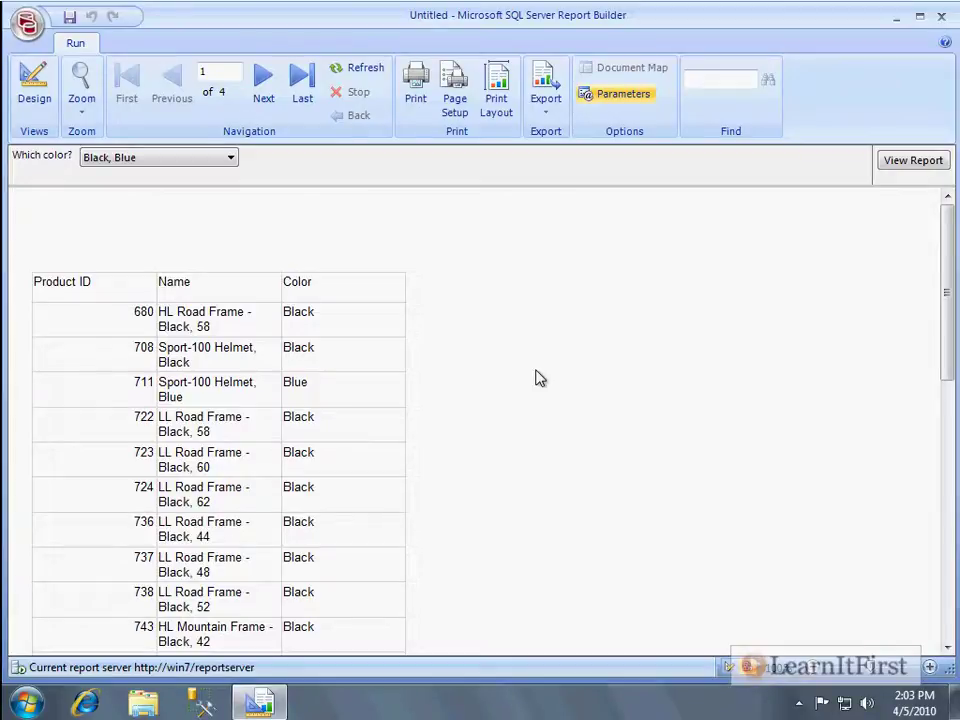
pyautogui.click(35, 98)
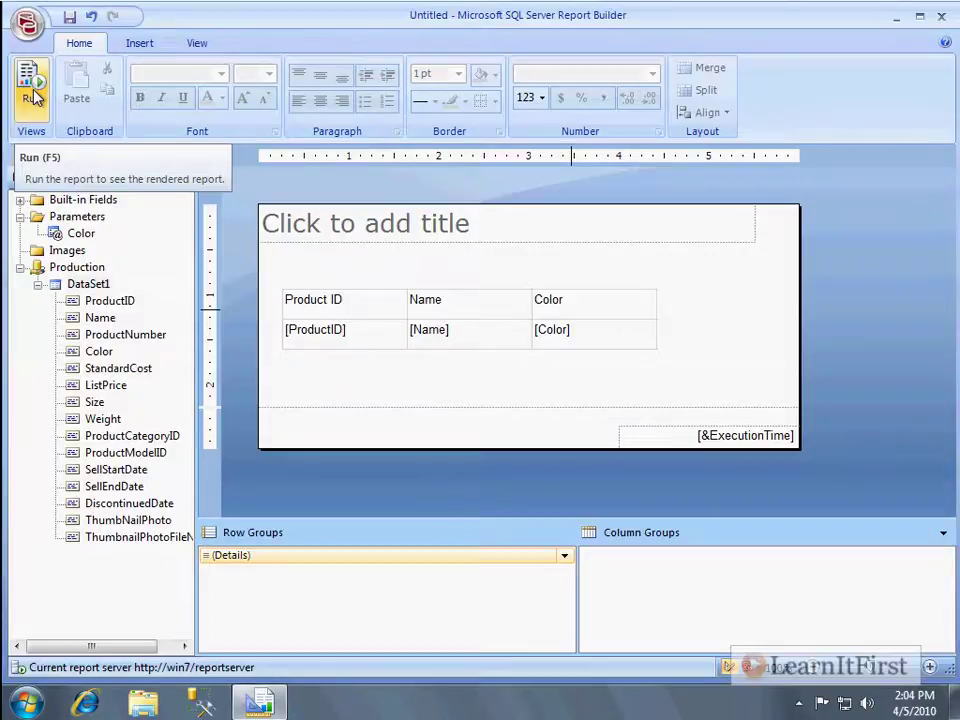
# Add a Category parameter with prompt 'Which category?' and manually specified available values
pyautogui.click(130, 437)
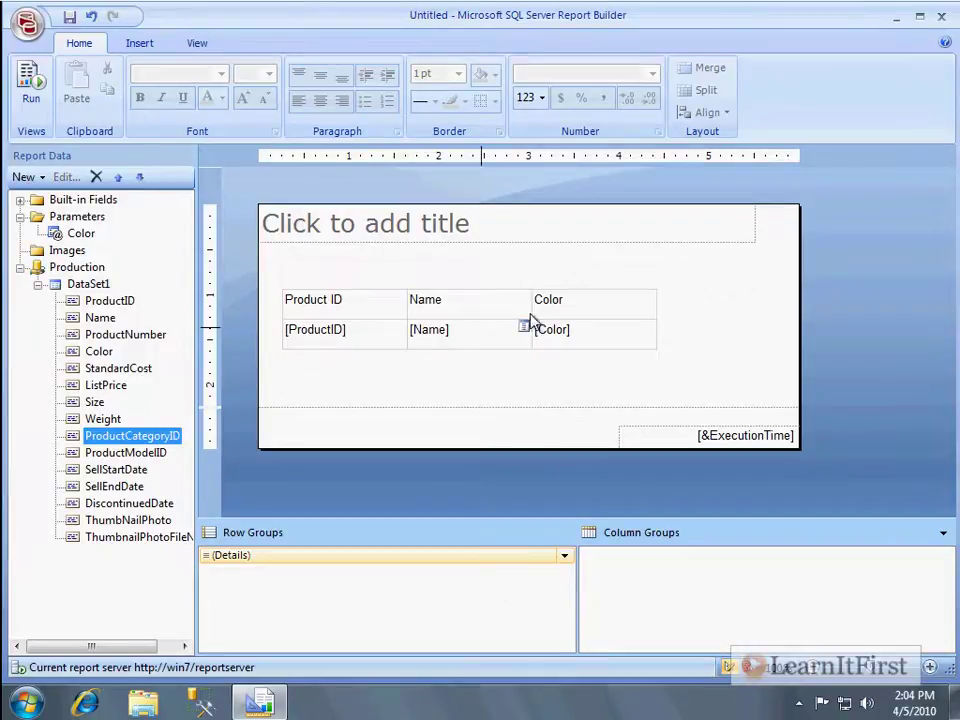
pyautogui.rightClick(95, 218)
pyautogui.click(114, 231)
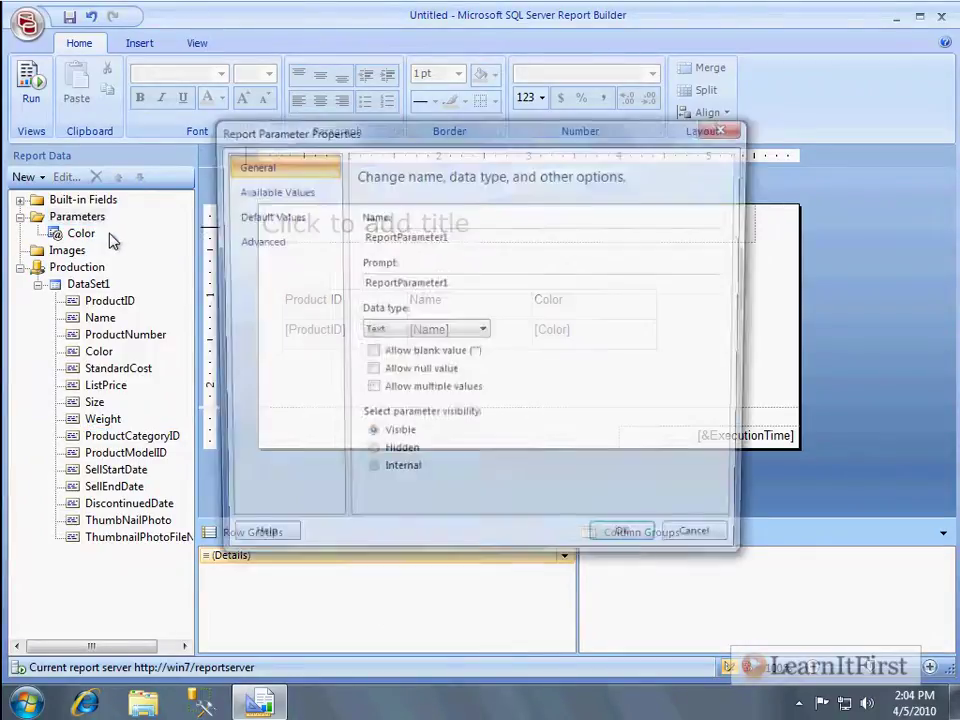
pyautogui.write('C')
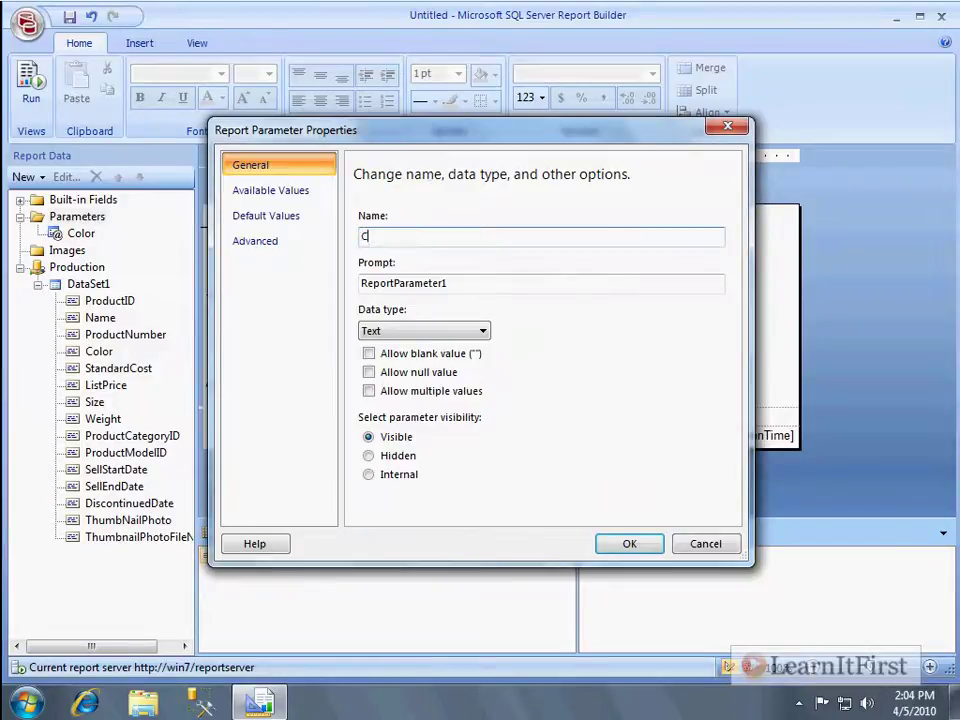
pyautogui.write('ategory')
pyautogui.press('Tab')
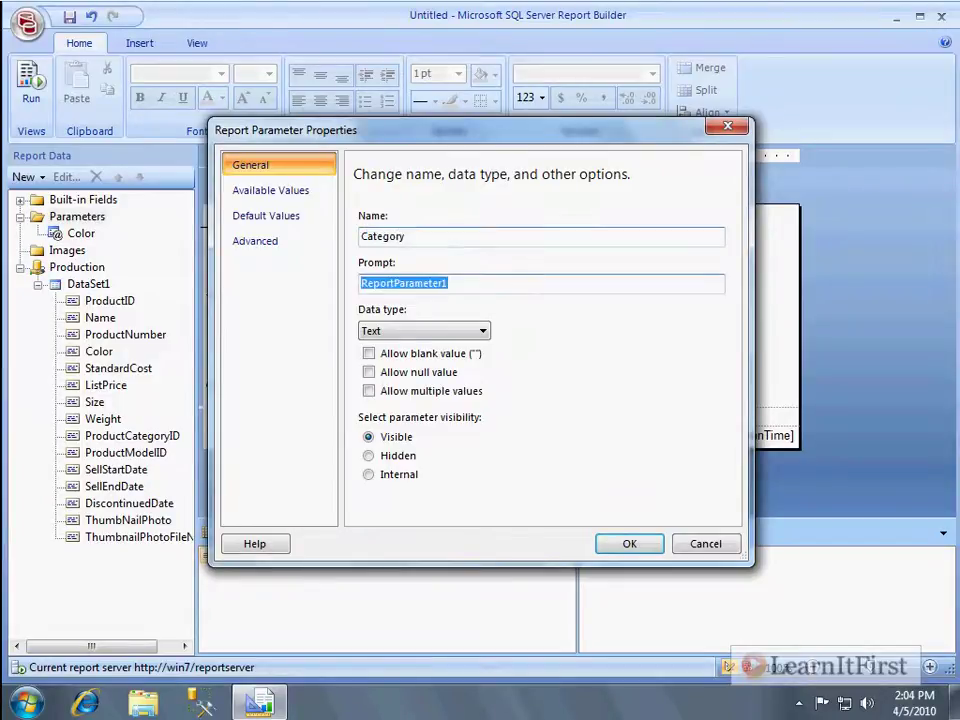
pyautogui.write('Which category')
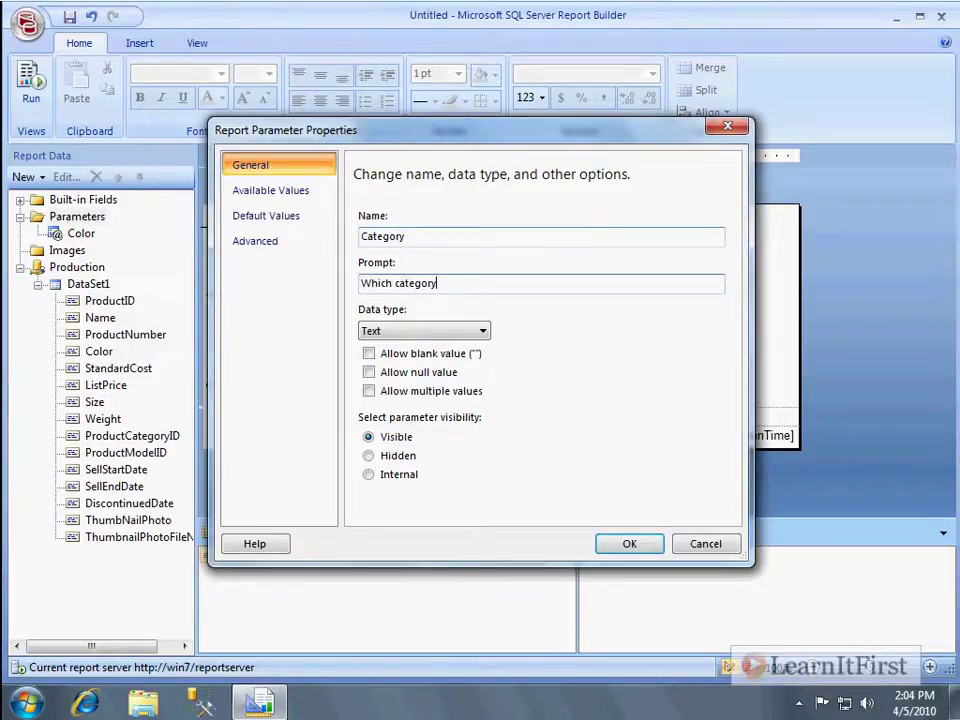
pyautogui.write('?>')
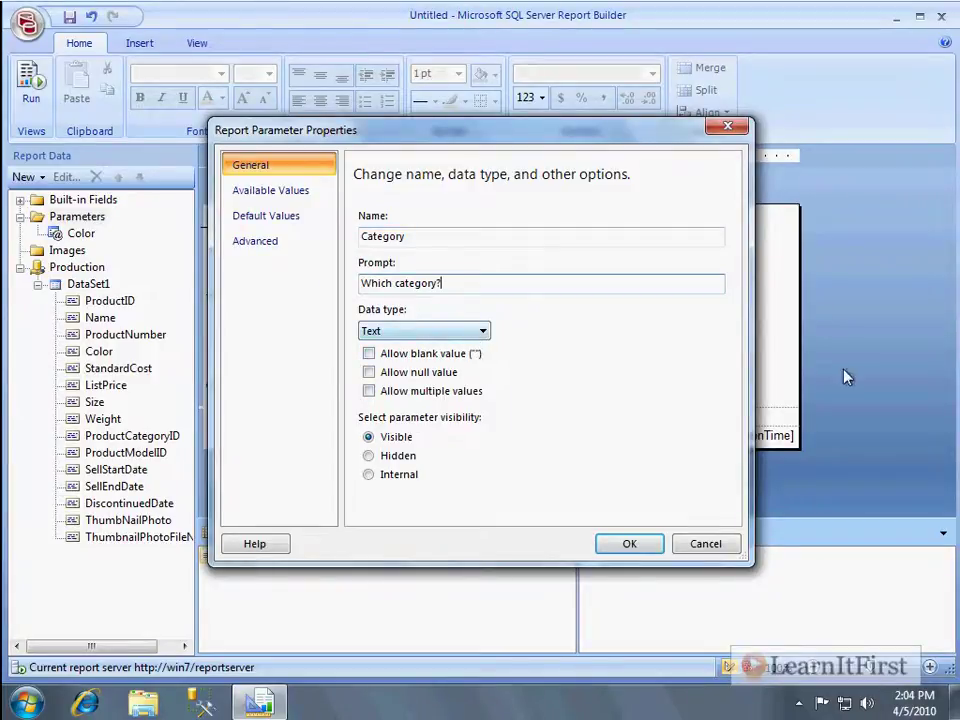
pyautogui.click(294, 198)
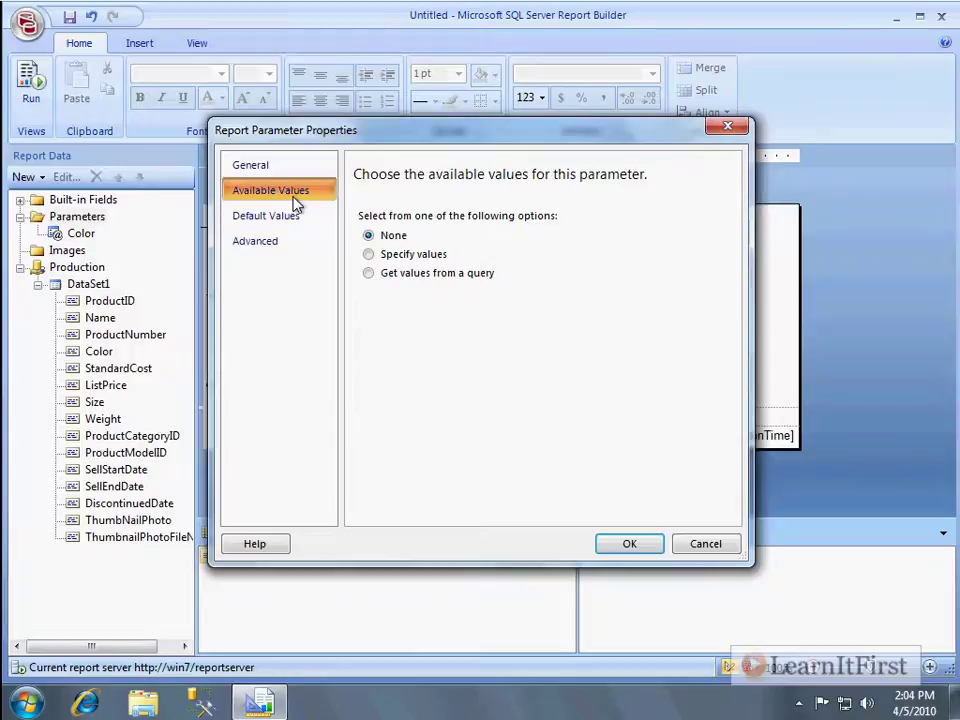
pyautogui.click(413, 256)
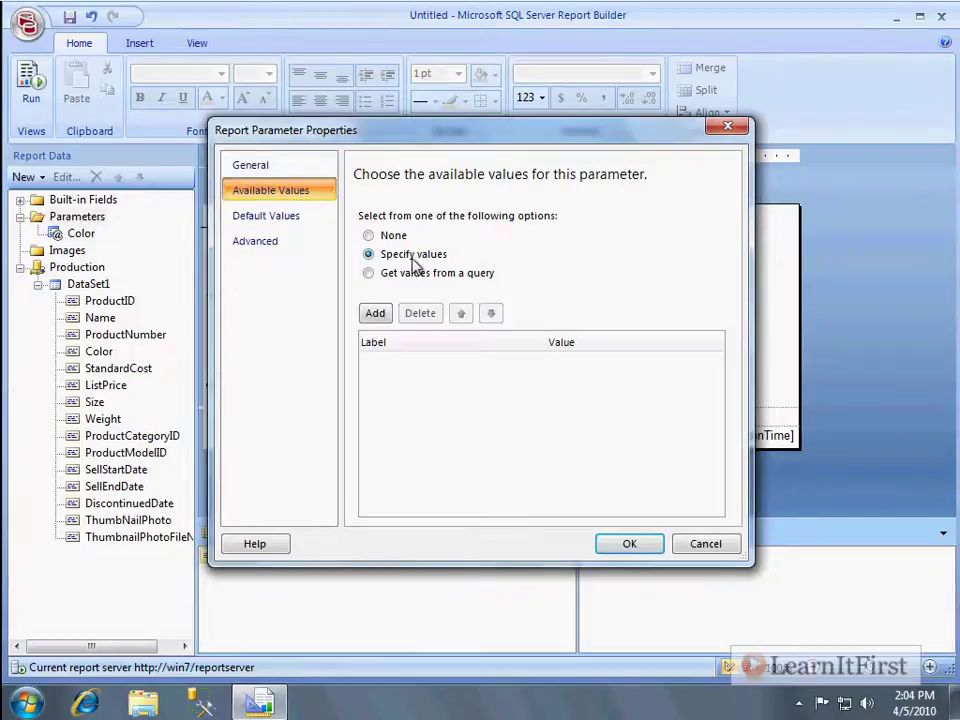
# In Management Studio, run SELECT * FROM SalesLT.ProductCategory against LearnItFirstWorks_Lite
pyautogui.click(203, 702)
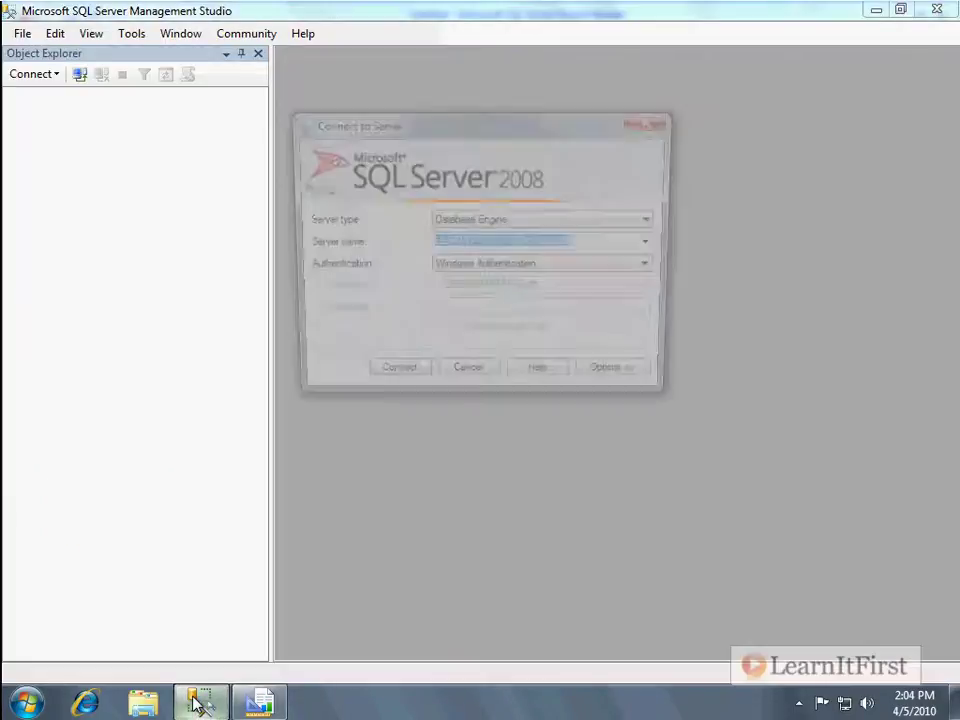
pyautogui.press('Return')
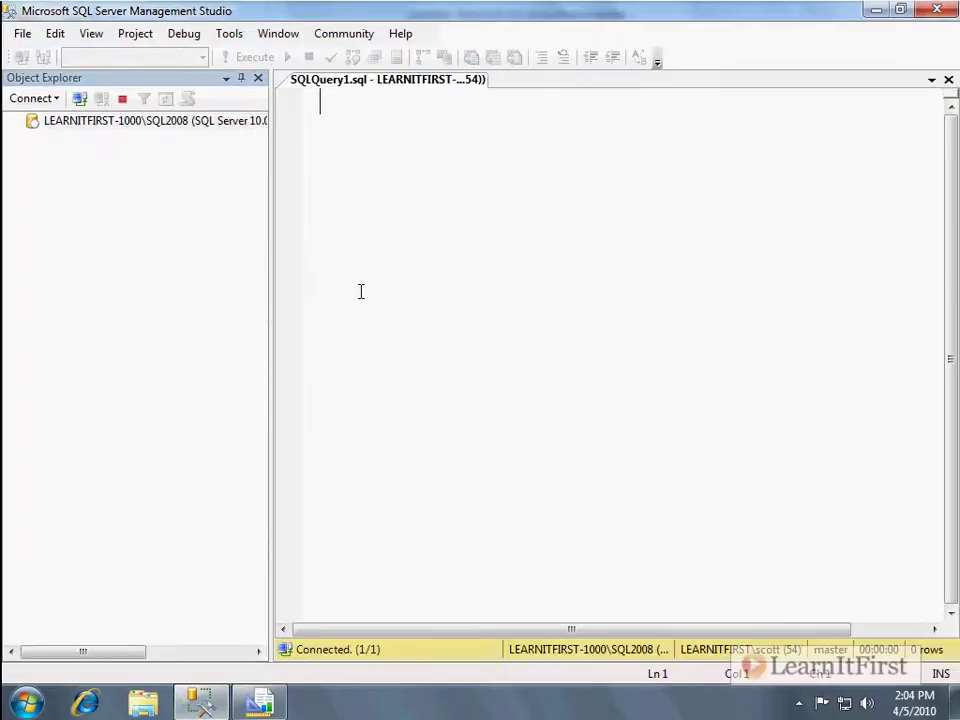
pyautogui.click(154, 60)
pyautogui.click(150, 76)
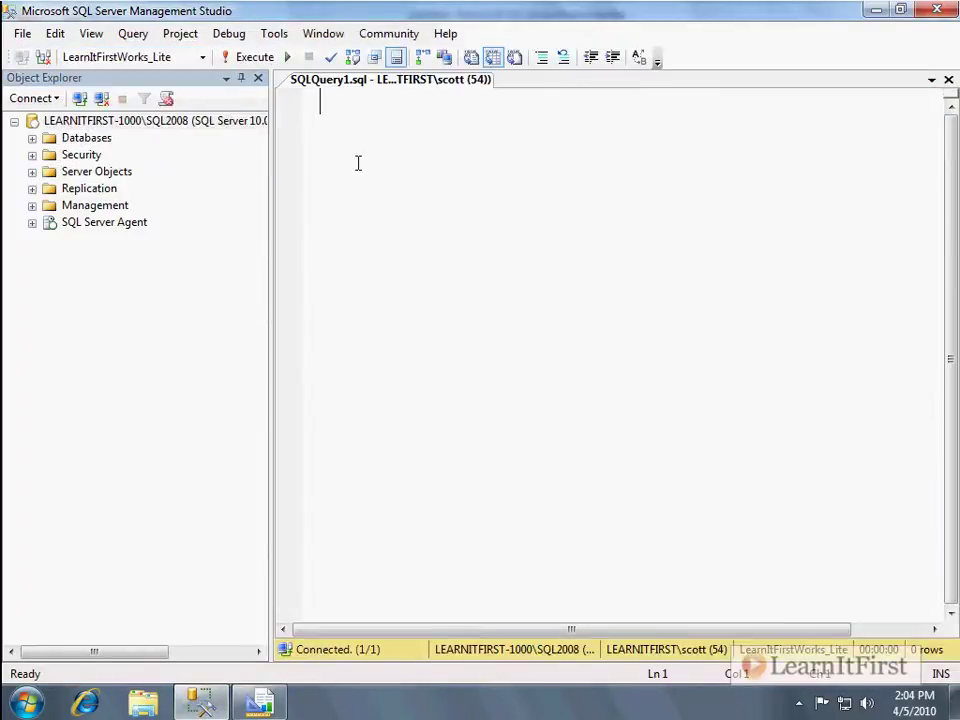
pyautogui.write('SELECT * FROM ')
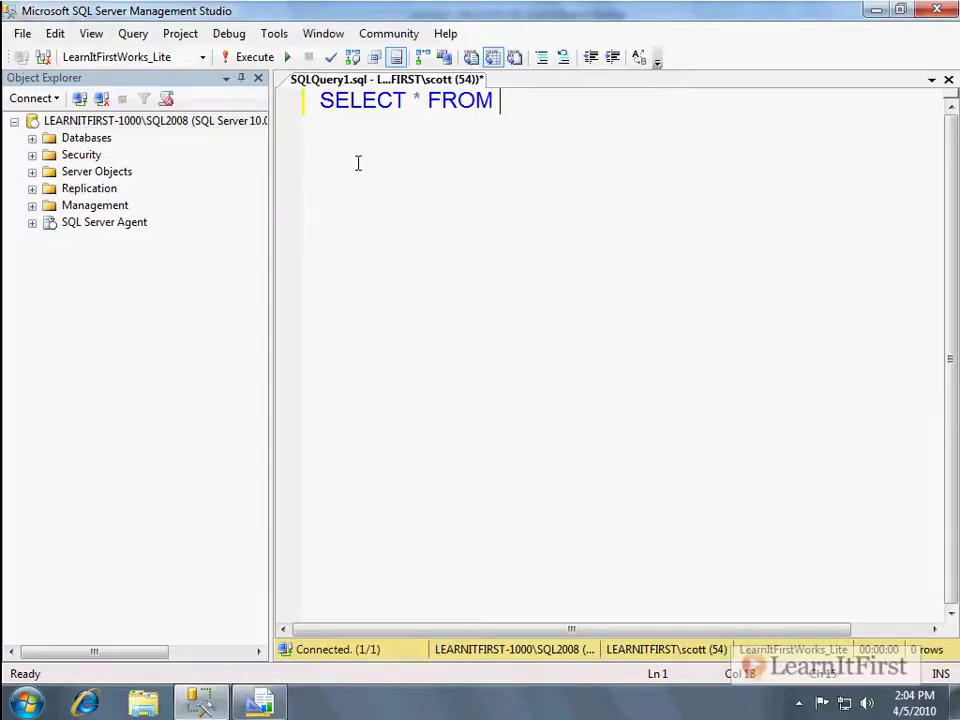
pyautogui.write('SalesLT.Pr')
pyautogui.press('Down')
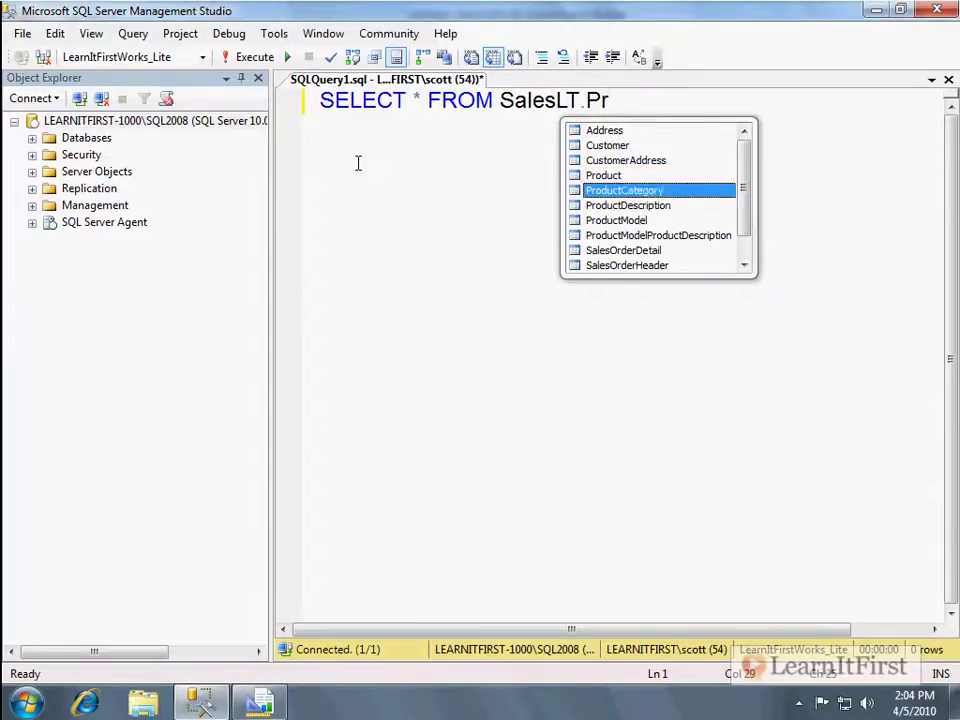
pyautogui.press('Tab')
pyautogui.press('F5')
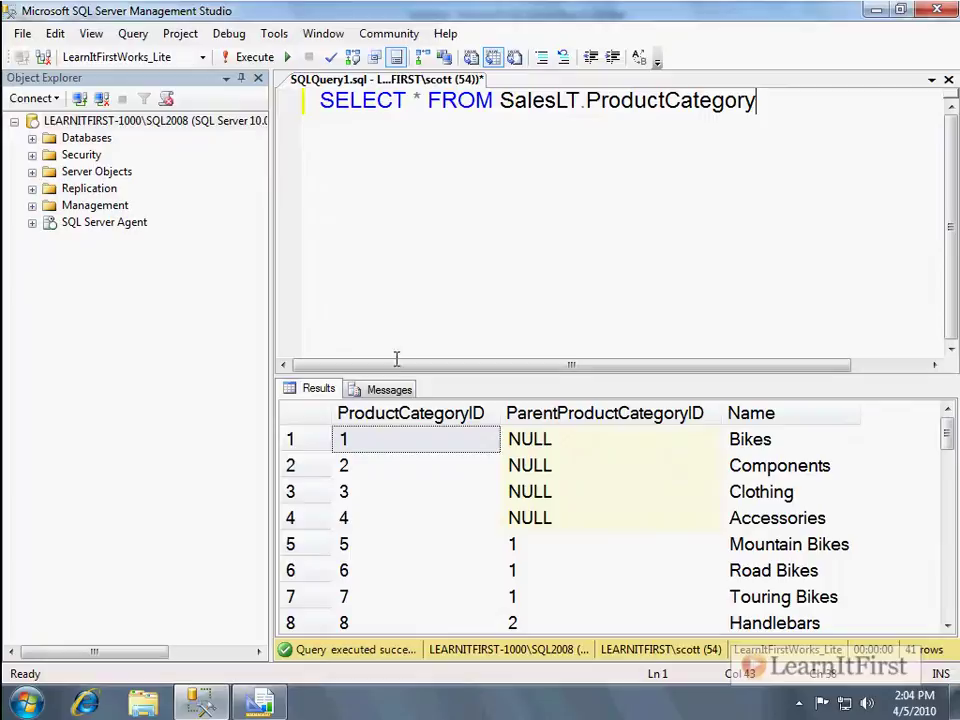
# Enlarge the results pane and inspect category IDs and names, noting Handlebars is ID 8
pyautogui.moveTo(392, 375); pyautogui.dragTo(401, 237)
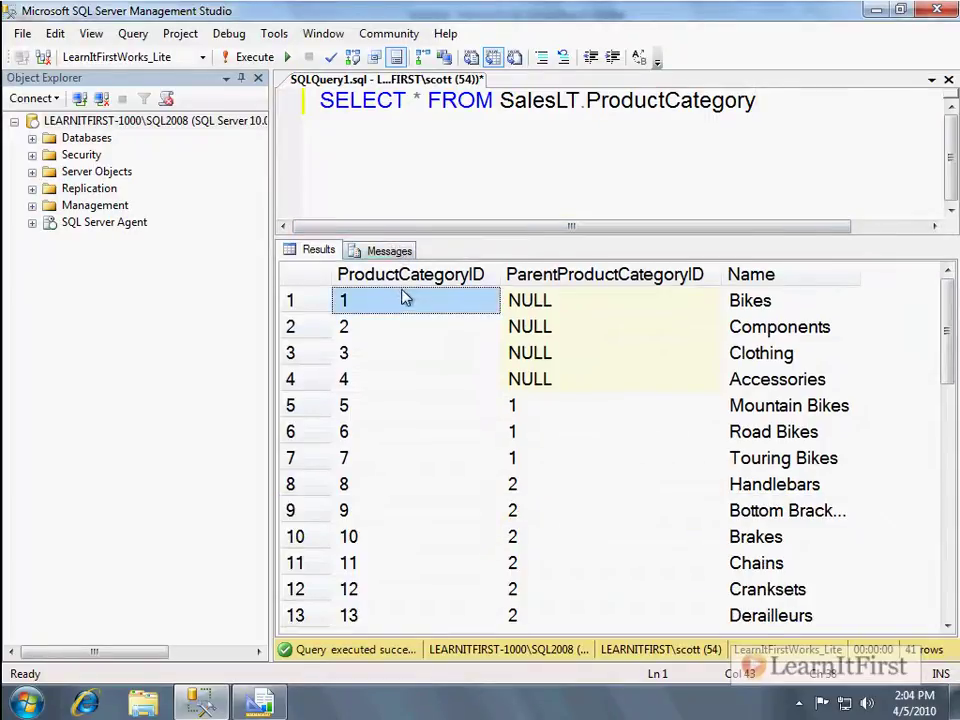
pyautogui.click(411, 282)
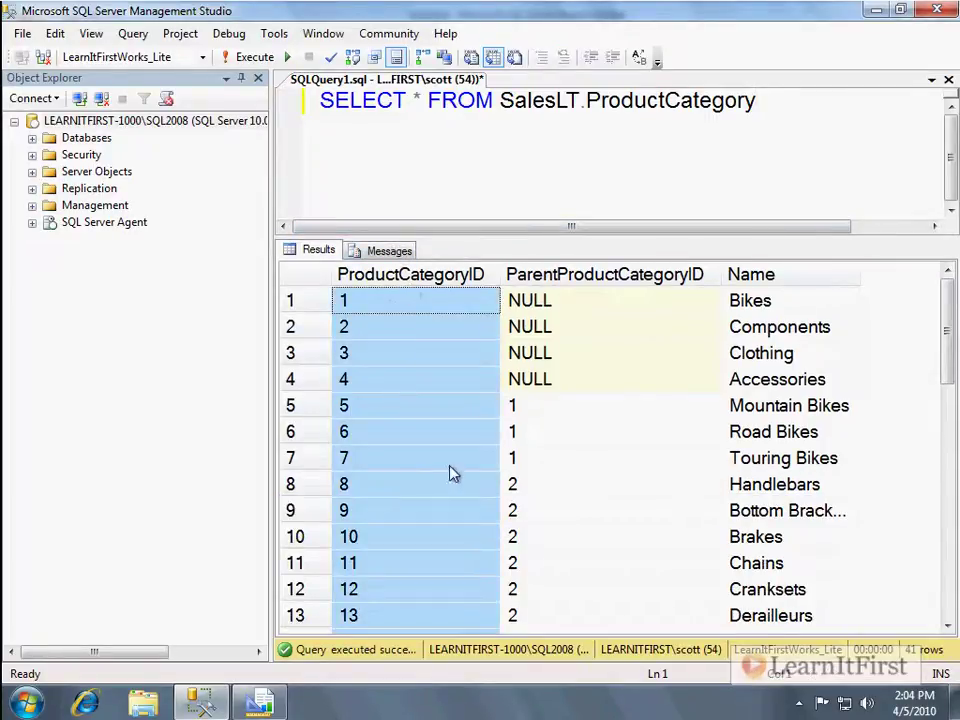
pyautogui.click(400, 488)
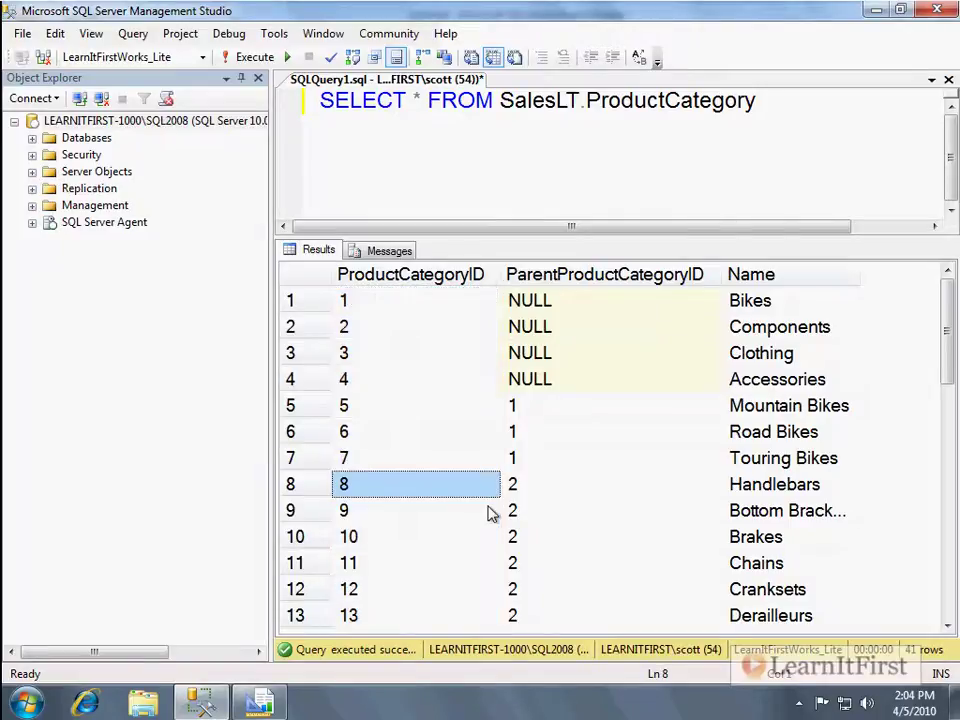
pyautogui.click(296, 494)
pyautogui.click(831, 492)
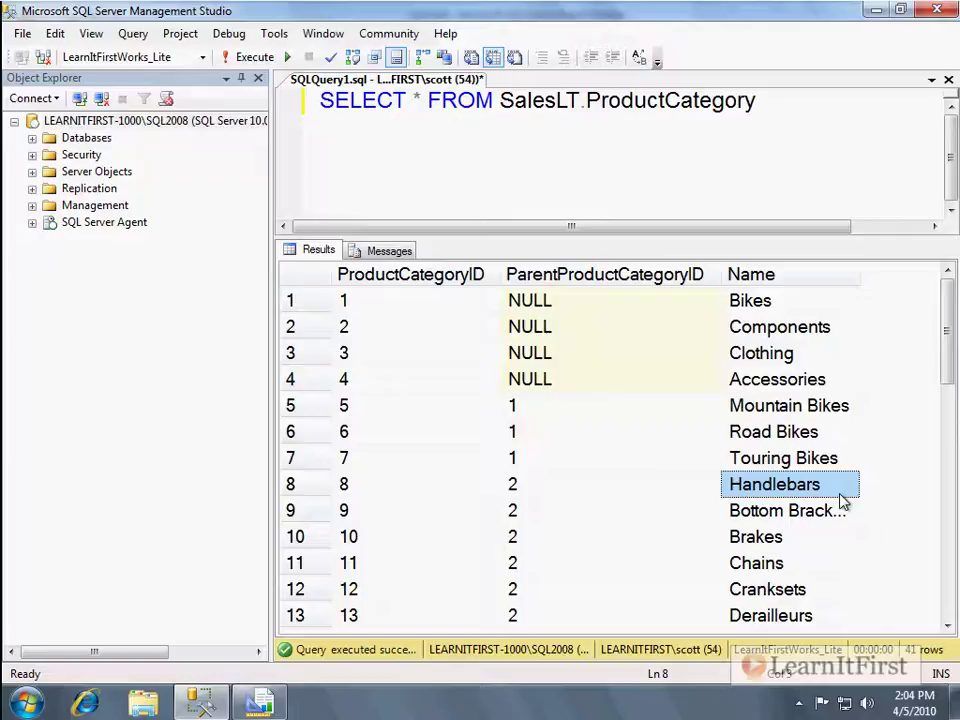
pyautogui.click(786, 282)
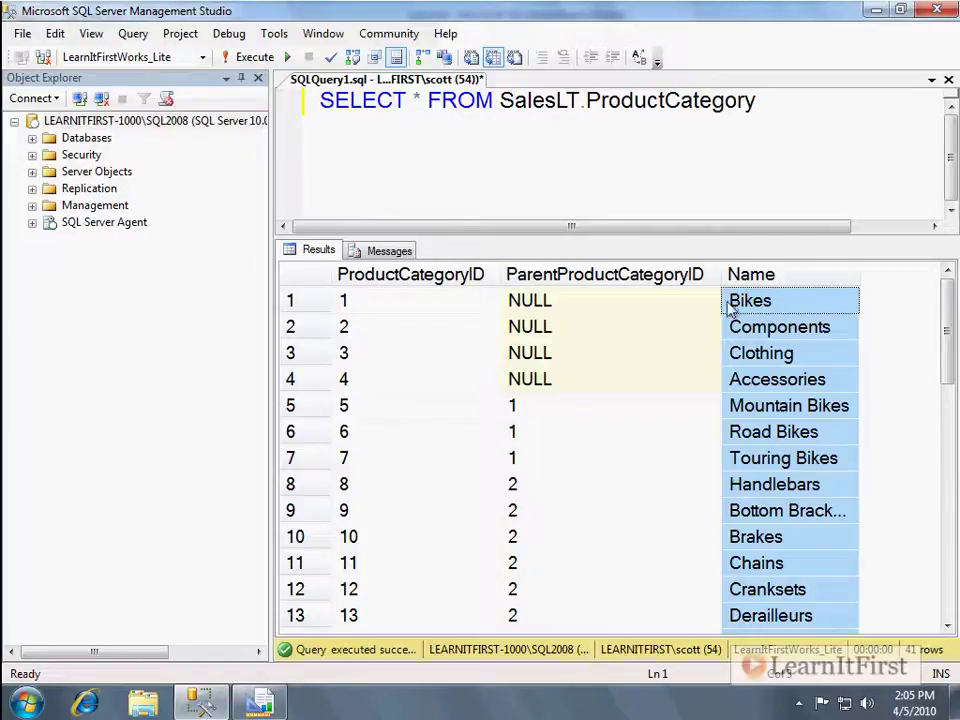
# Add a Handlebars available value with value 8 to the Category parameter
pyautogui.click(262, 703)
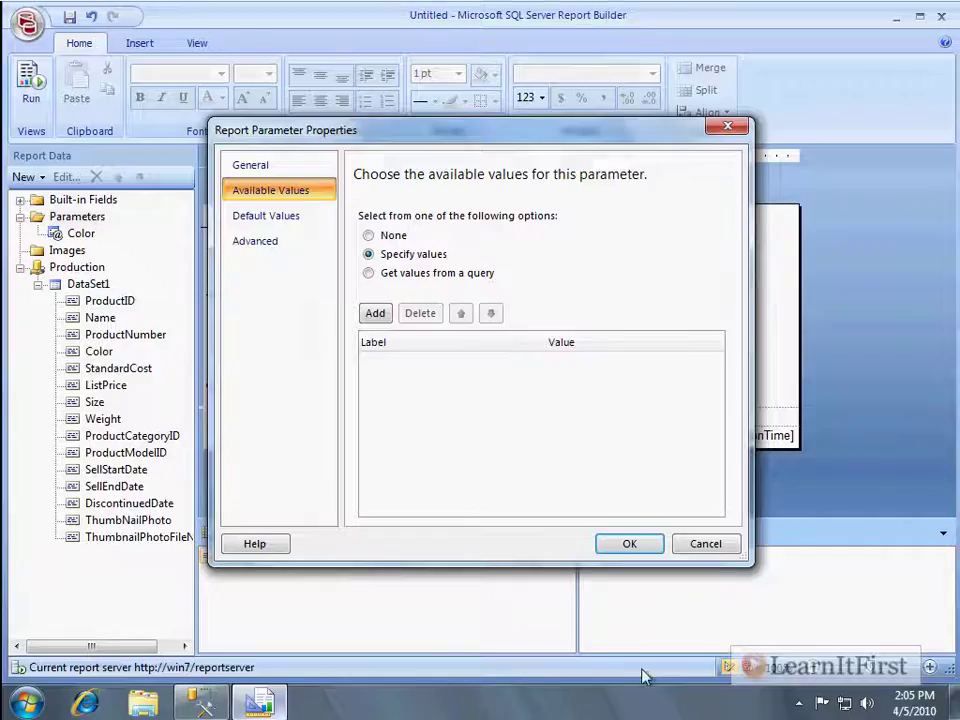
pyautogui.click(375, 314)
pyautogui.write('Handlebars')
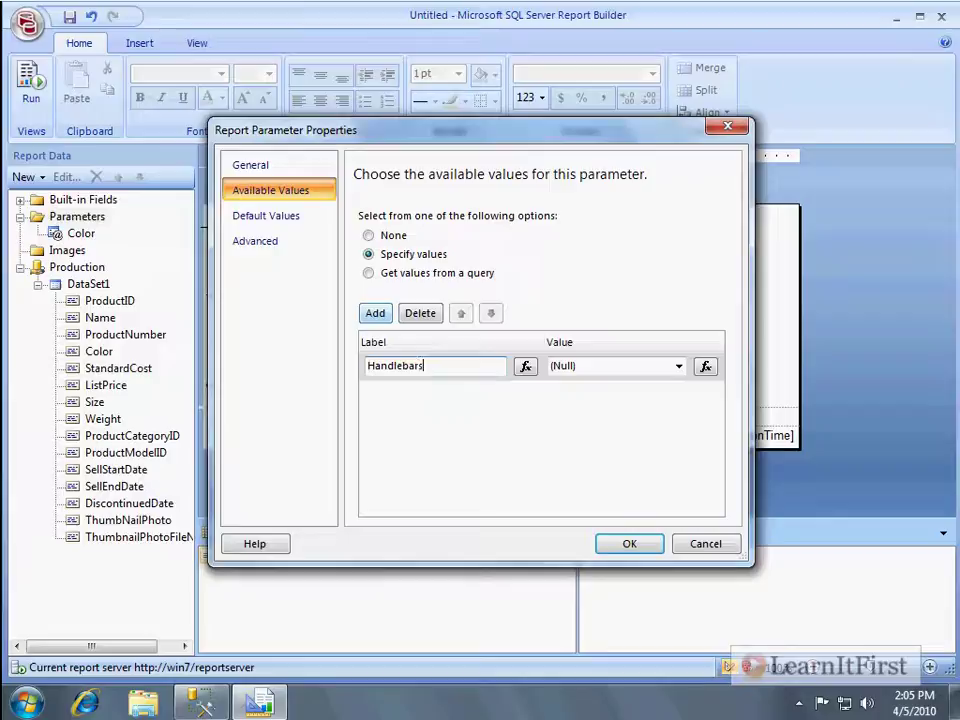
pyautogui.click(608, 365)
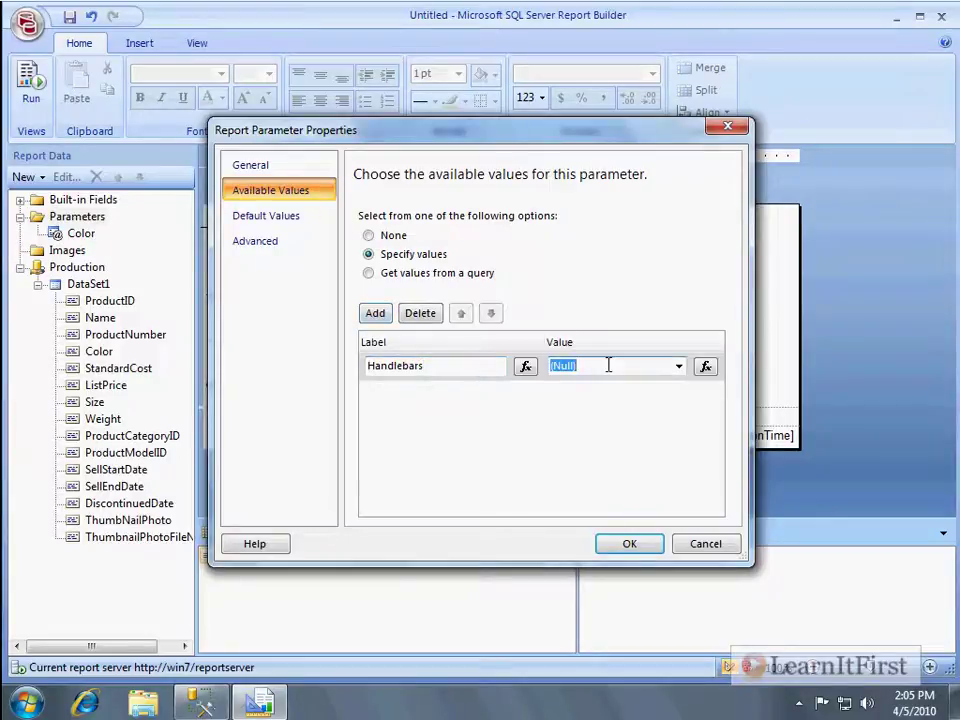
pyautogui.write('8')
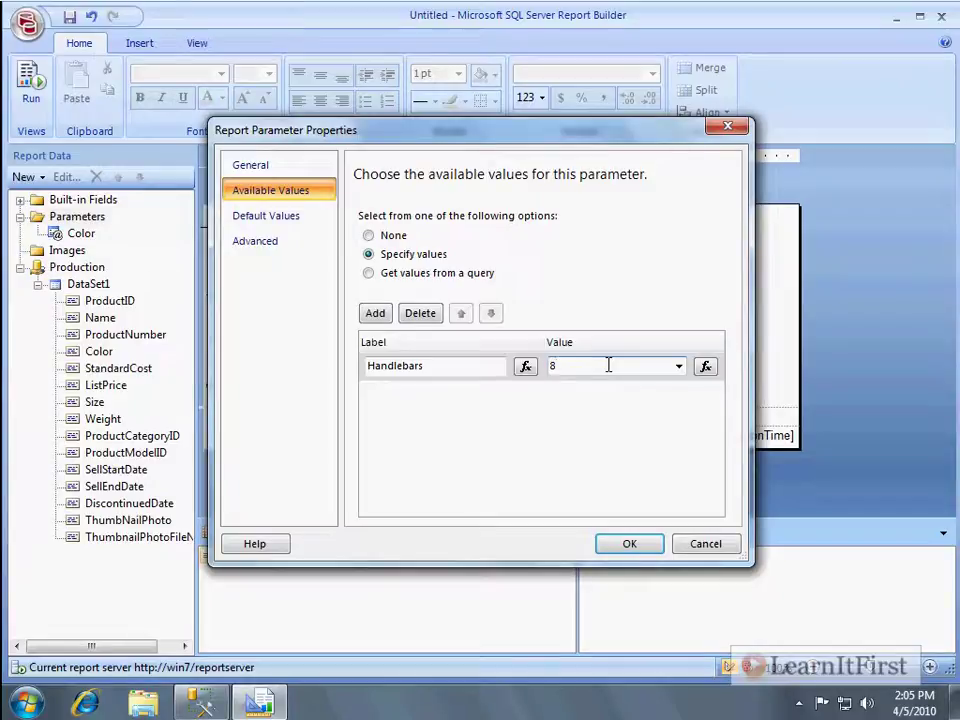
pyautogui.click(439, 372)
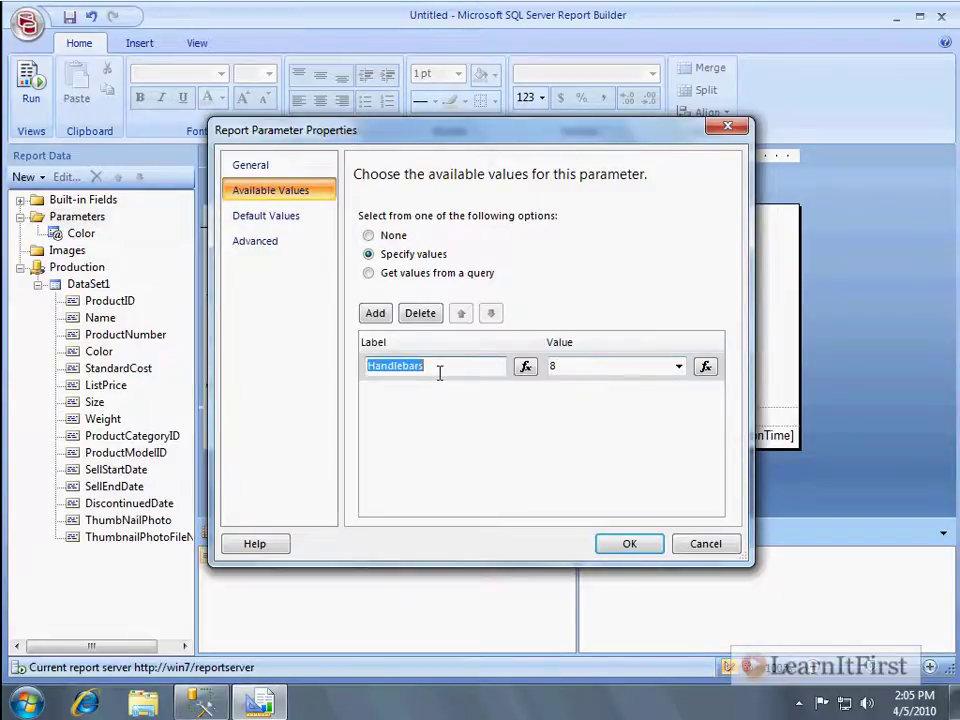
pyautogui.press('Tab')
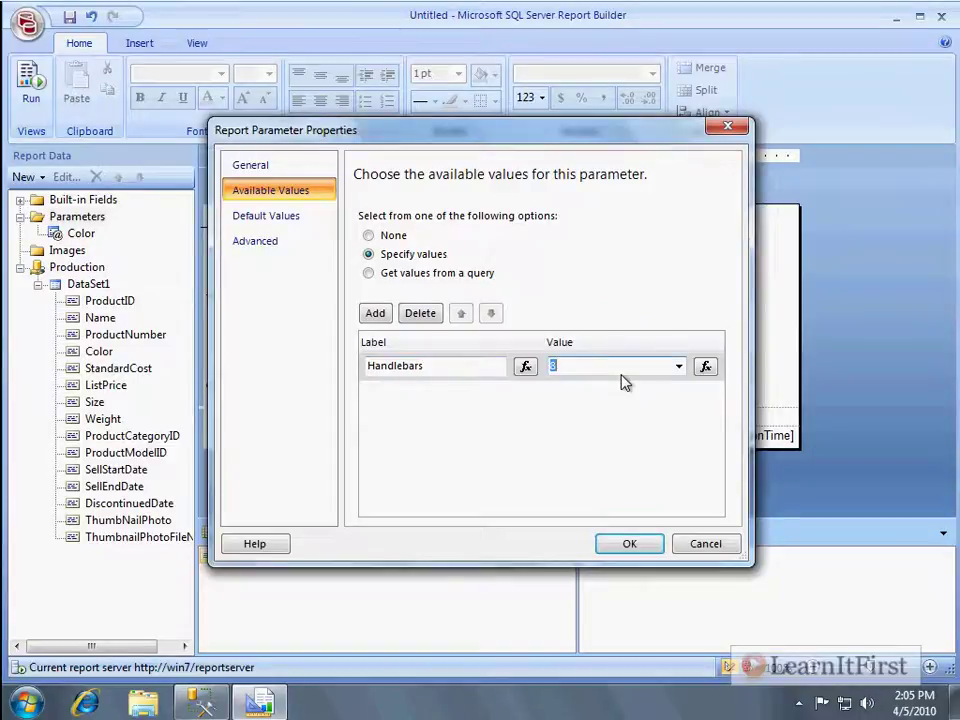
# Look up Road Bikes' ID in Management Studio and add Road Bikes with value 6
pyautogui.click(373, 314)
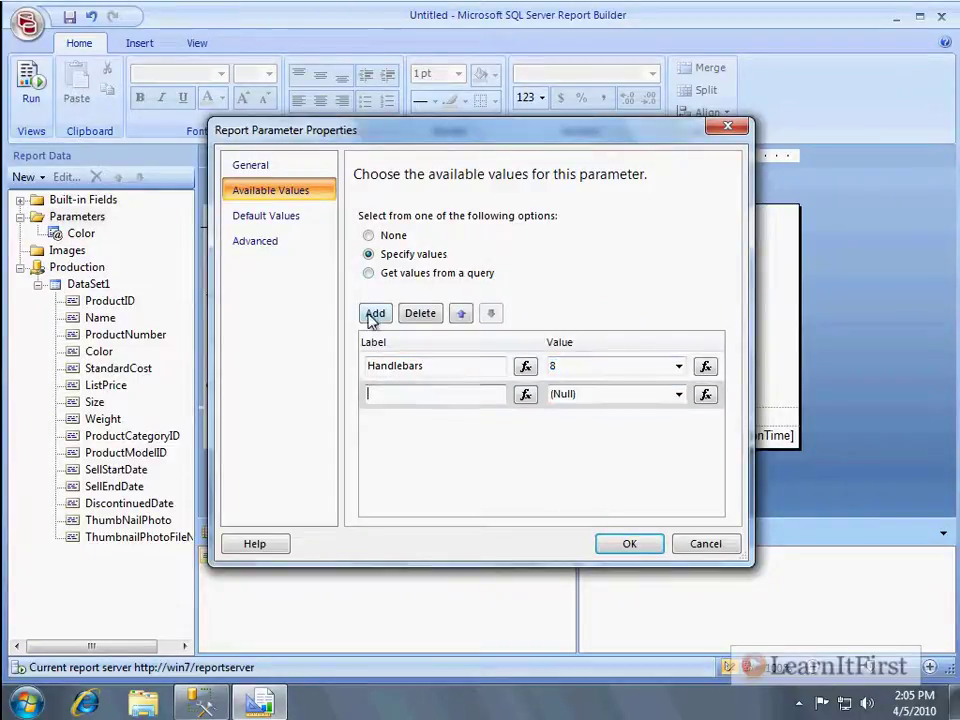
pyautogui.click(258, 706)
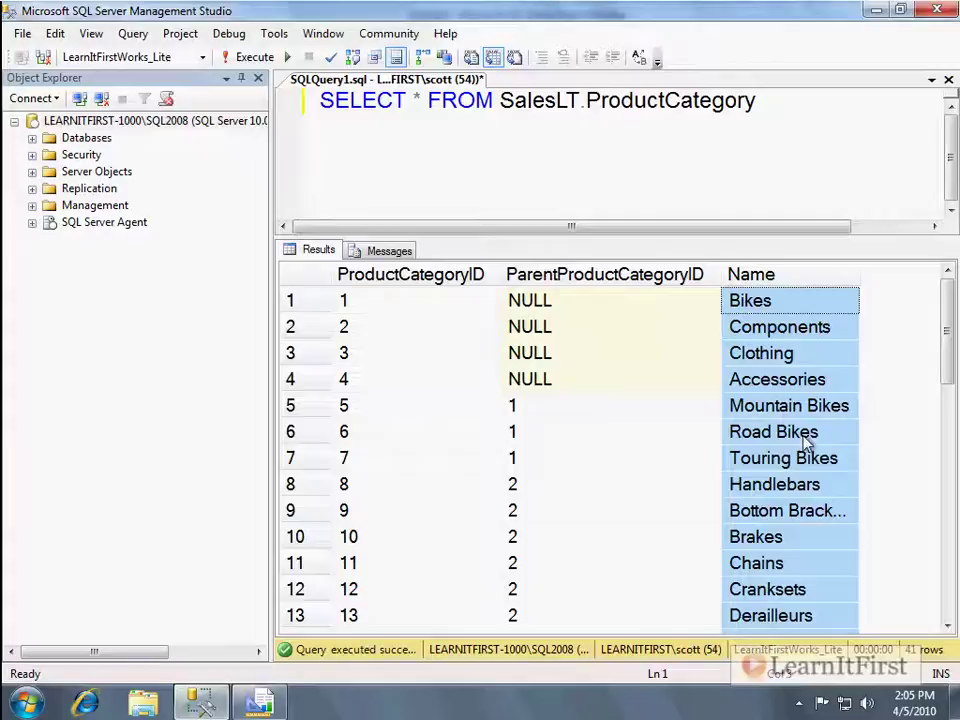
pyautogui.click(806, 438)
pyautogui.click(369, 438)
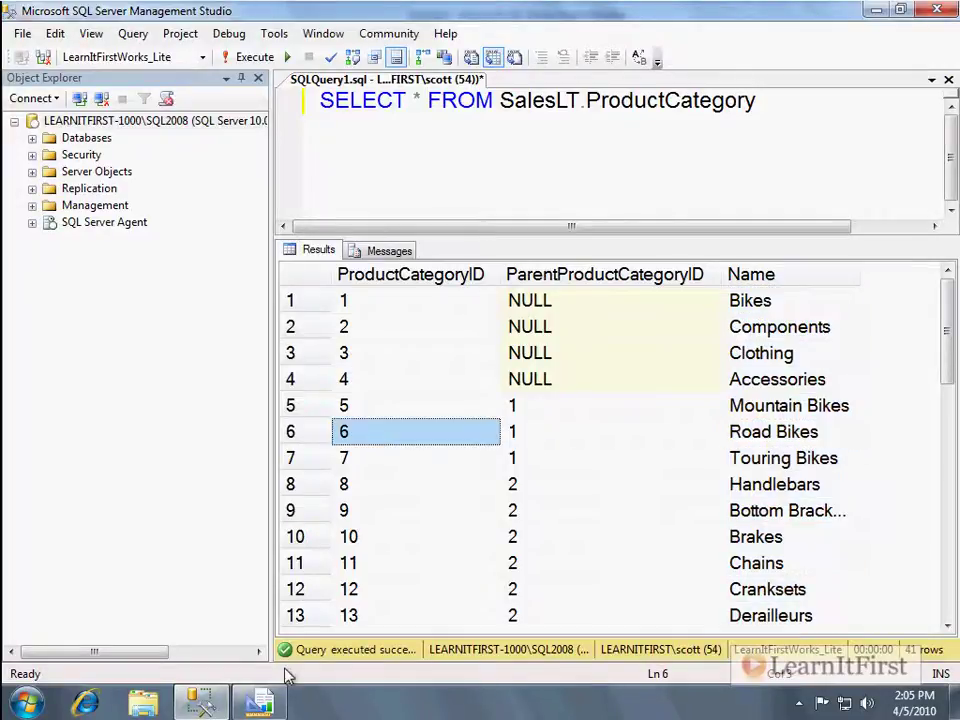
pyautogui.click(258, 706)
pyautogui.click(435, 394)
pyautogui.write('Road Bikes')
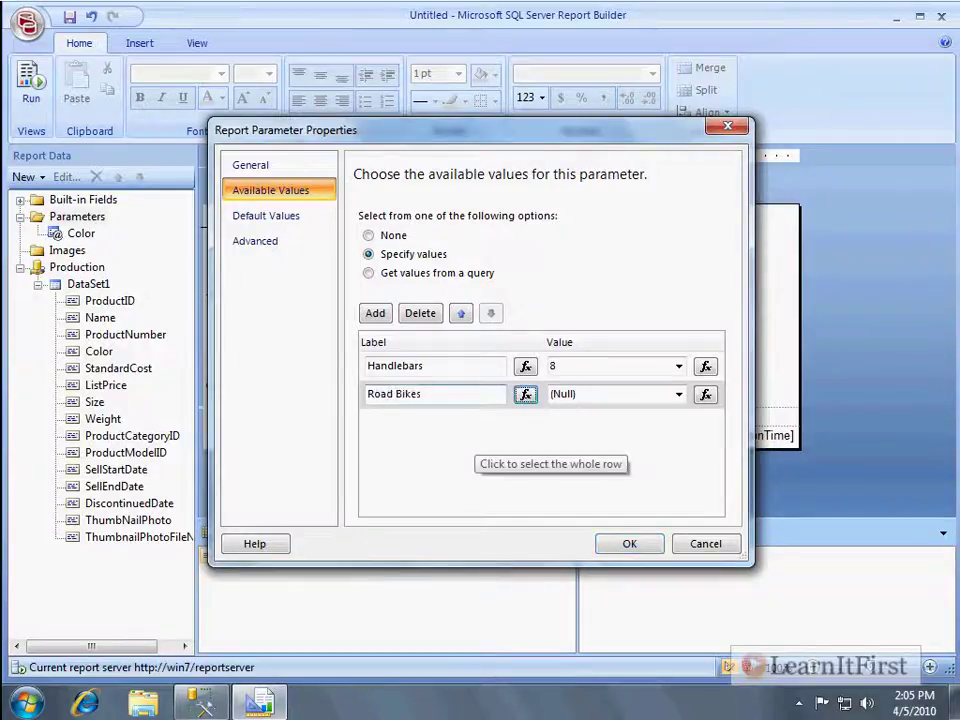
pyautogui.press('Tab')
pyautogui.write('6')
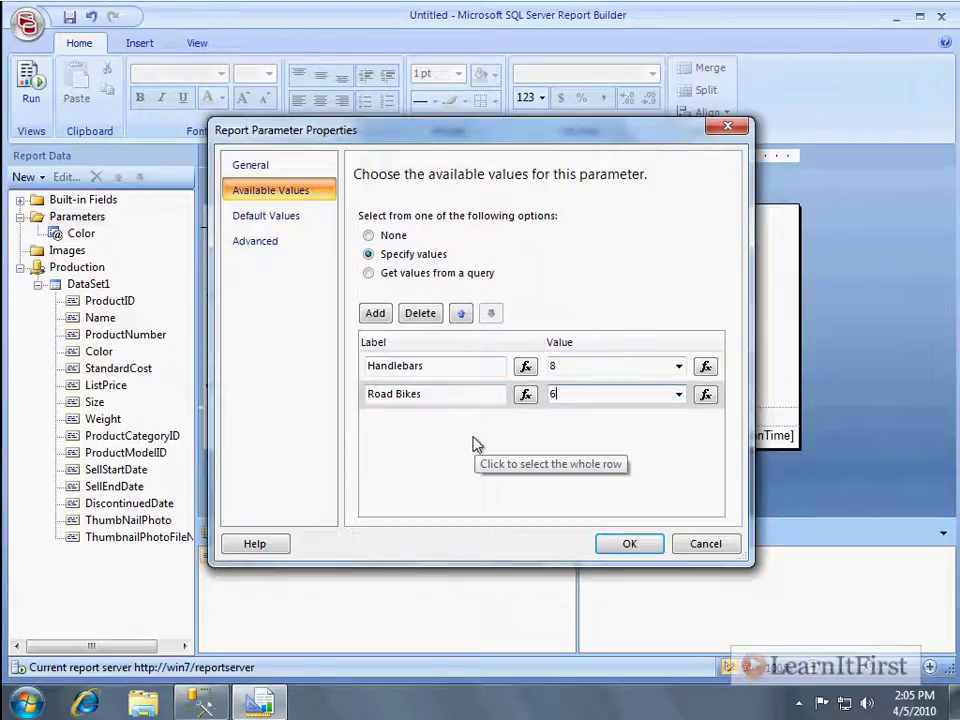
# Look up Touring Bikes' ID and add Touring Bikes with value 7
pyautogui.hotkey('alt', 'Tab')
pyautogui.click(799, 456)
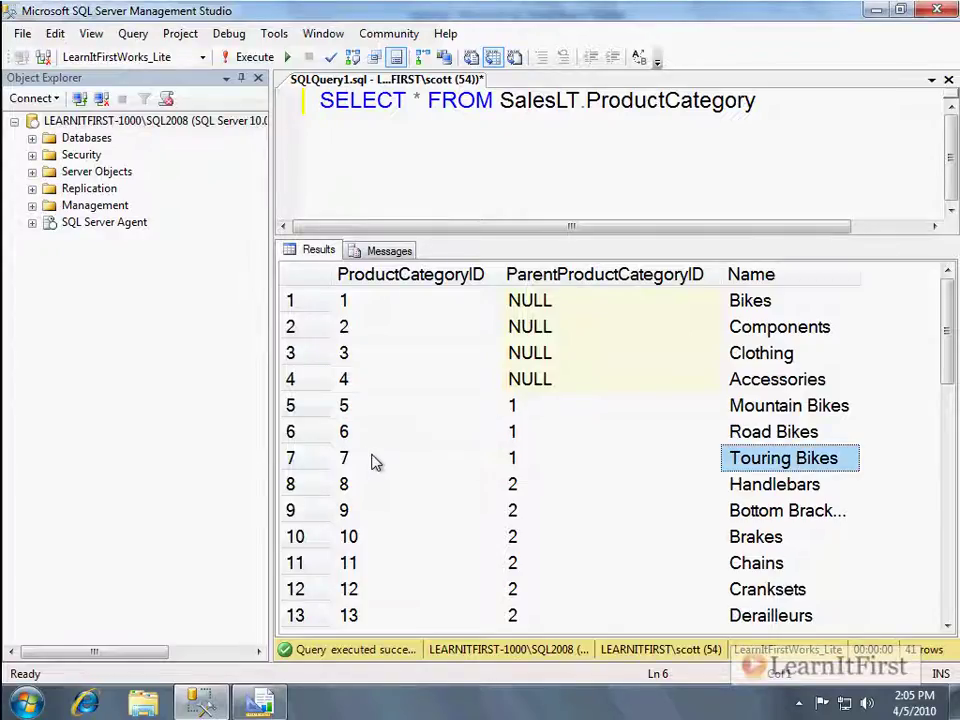
pyautogui.click(405, 465)
pyautogui.hotkey('alt', 'Tab')
pyautogui.click(426, 396)
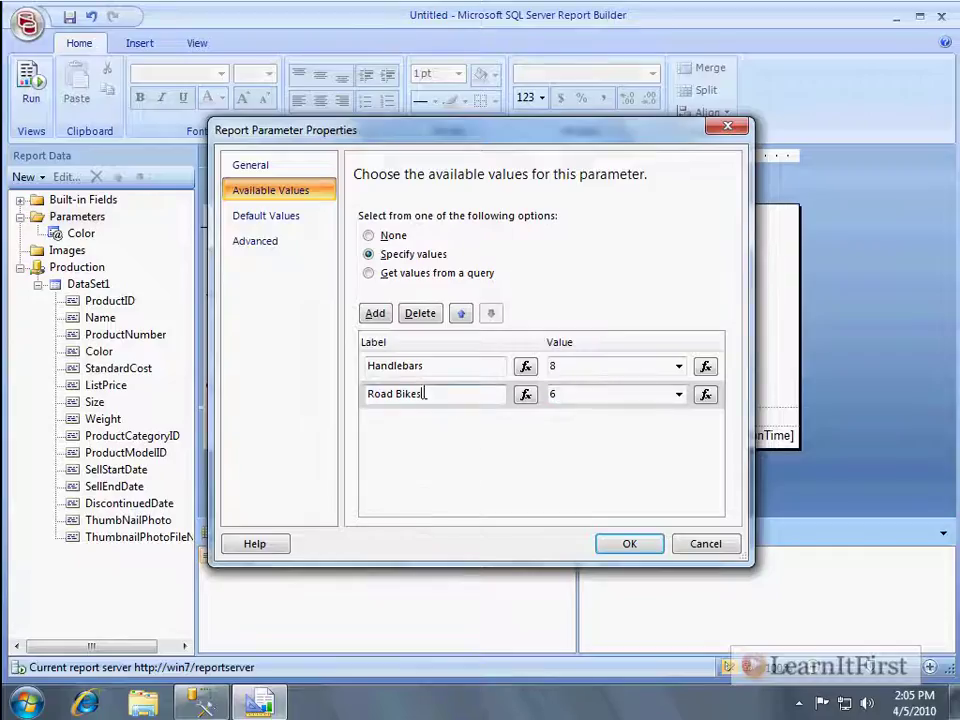
pyautogui.click(376, 315)
pyautogui.write('Tourin')
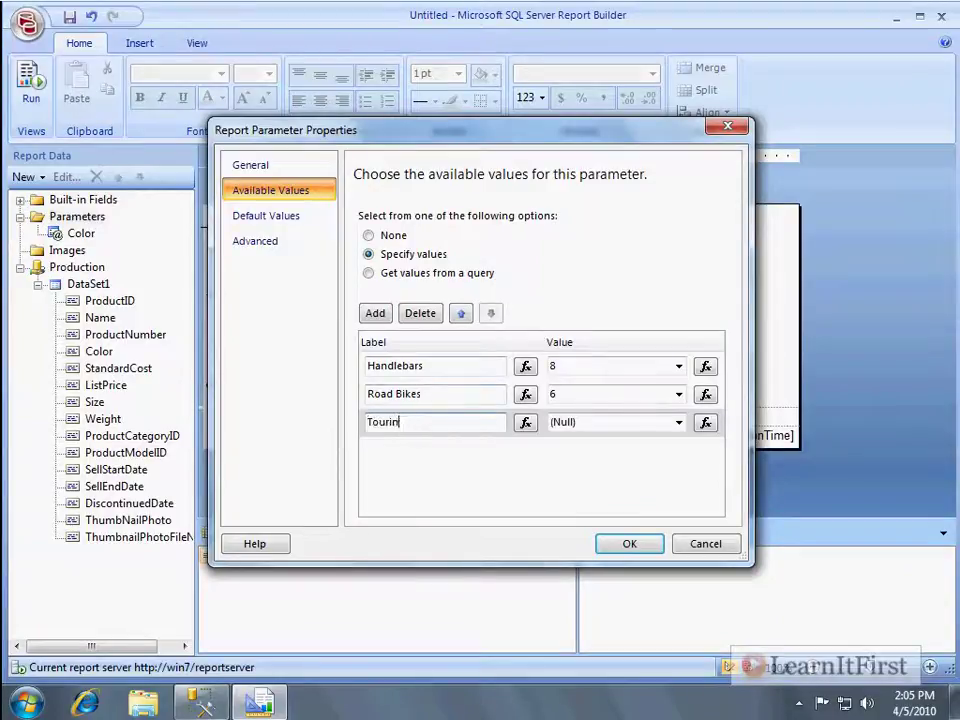
pyautogui.write('g Bikes')
pyautogui.press('Tab')
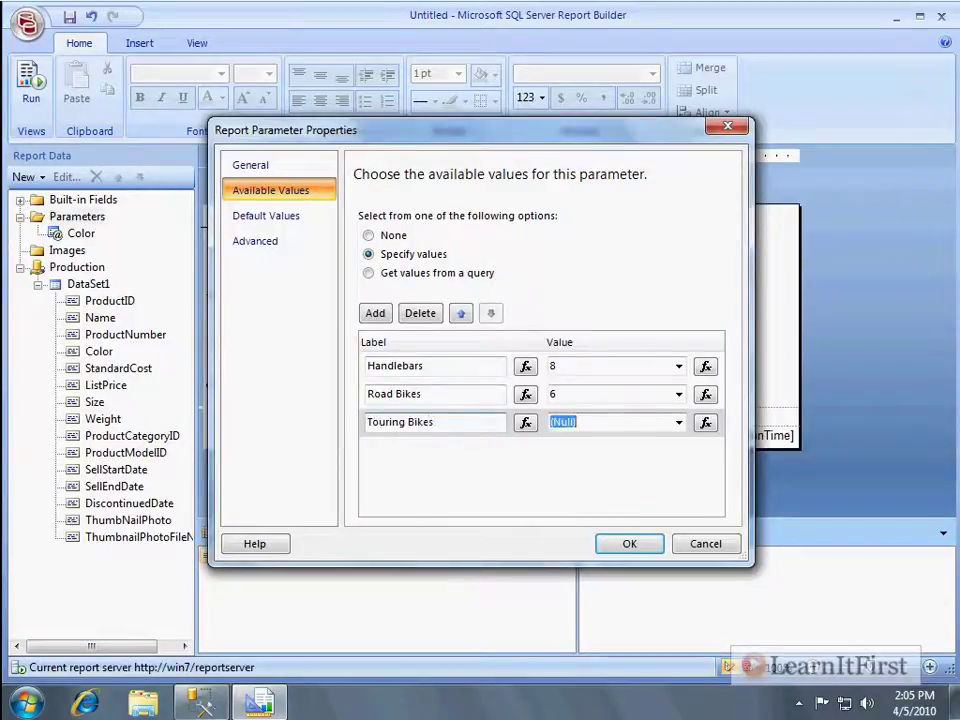
pyautogui.write('7')
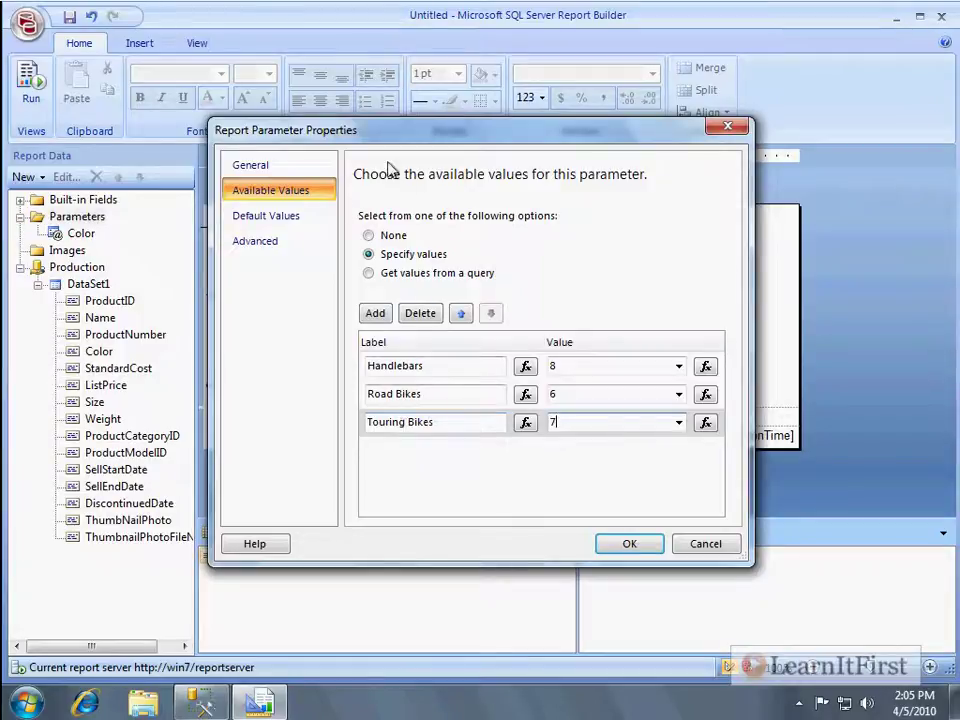
pyautogui.click(278, 170)
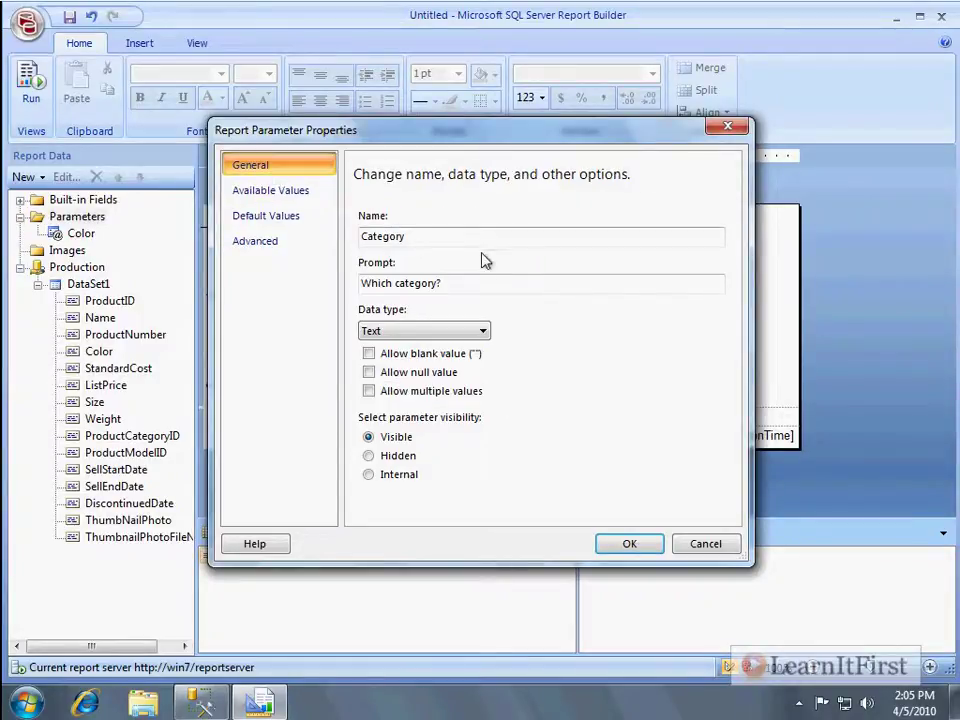
# Save the Category parameter and preview the report with Black and Handlebars selected
pyautogui.click(632, 545)
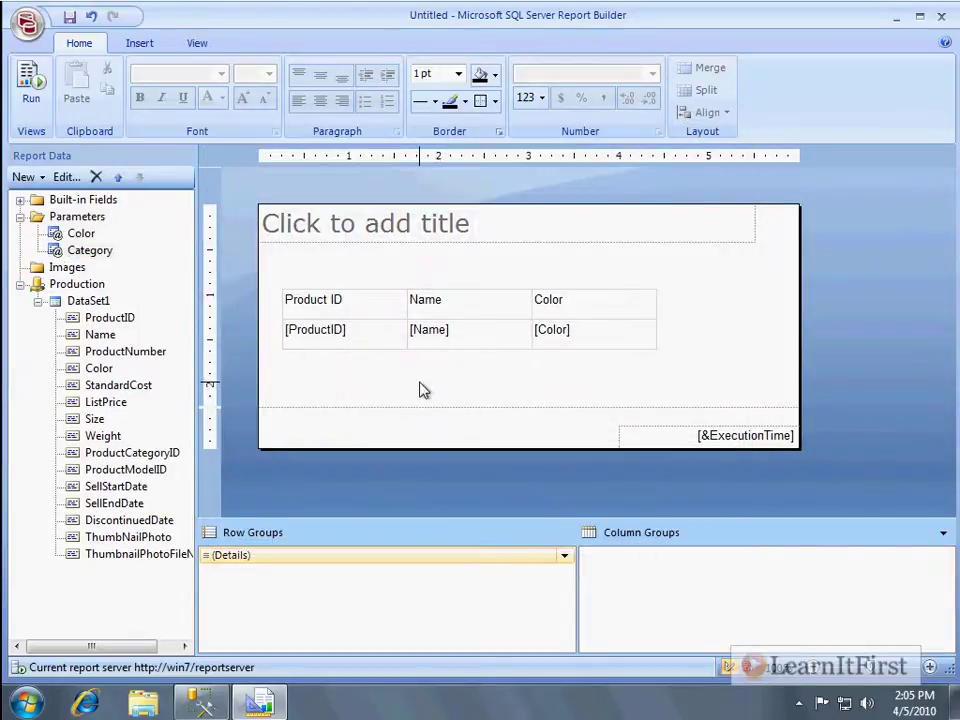
pyautogui.press('F5')
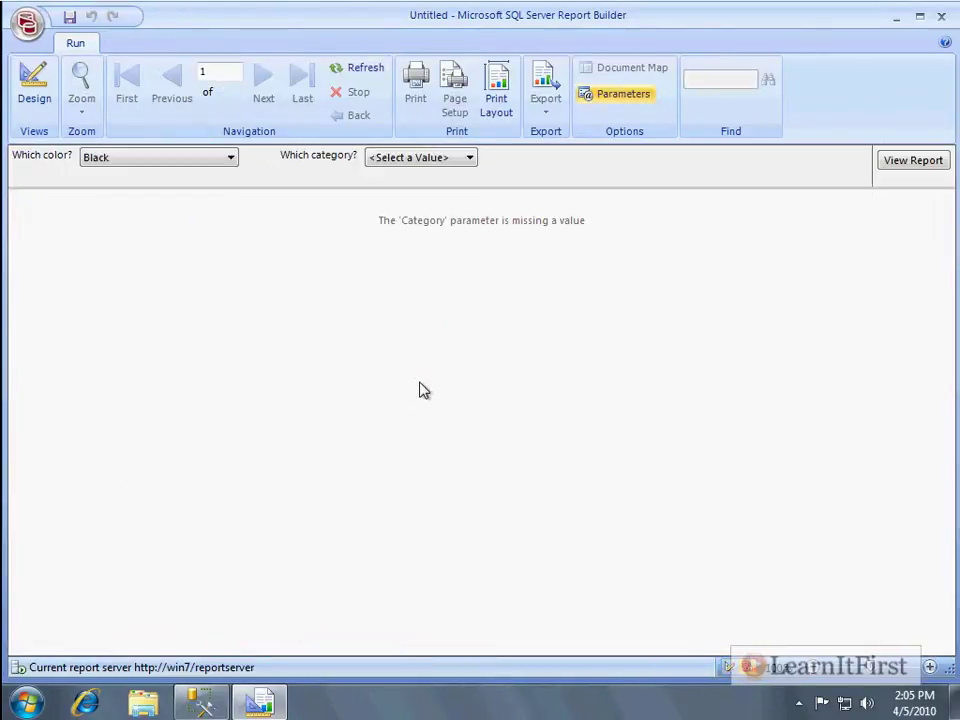
pyautogui.click(469, 158)
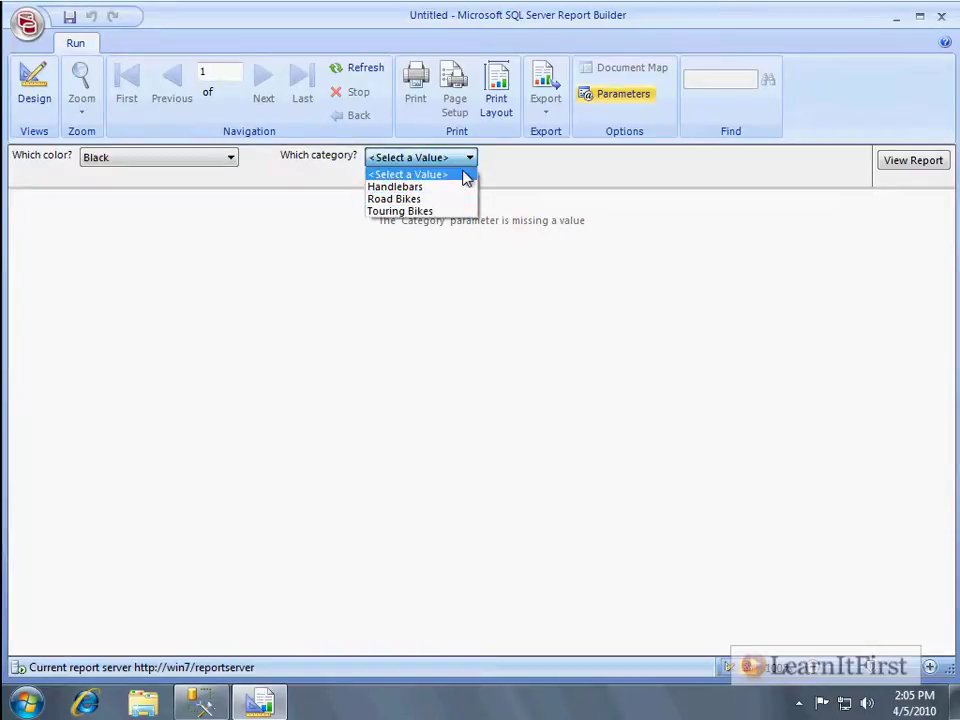
pyautogui.click(456, 189)
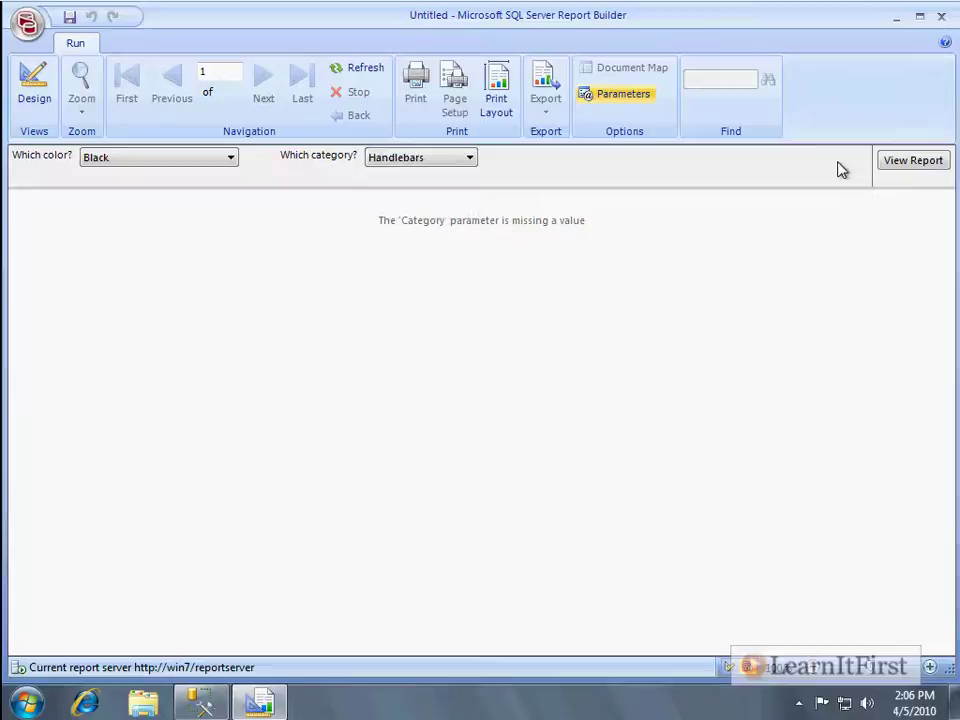
pyautogui.click(922, 168)
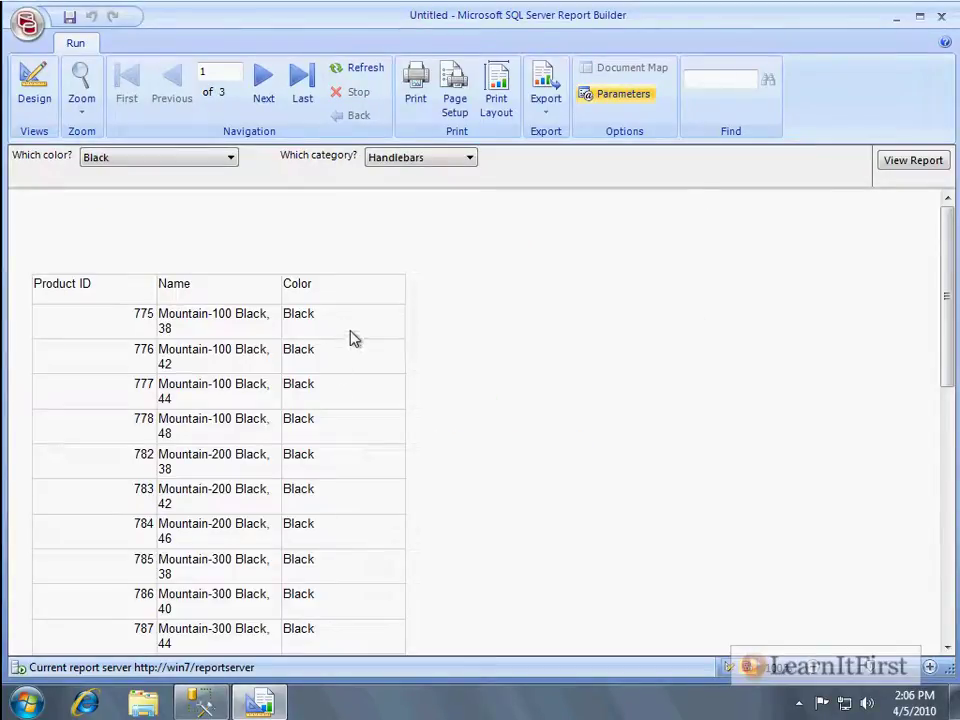
pyautogui.click(433, 160)
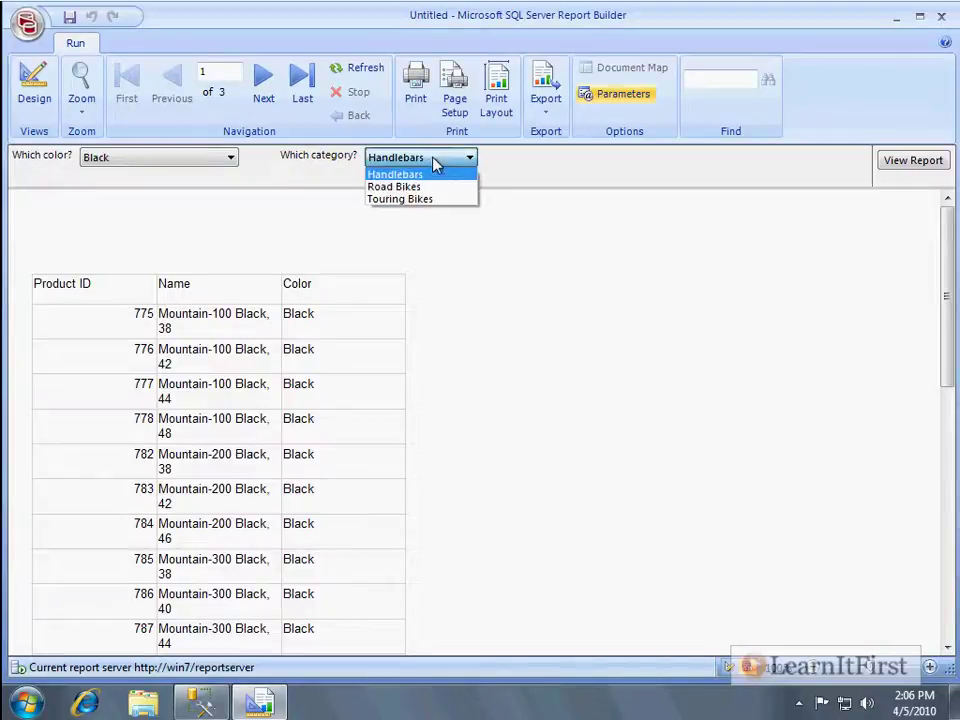
pyautogui.click(460, 175)
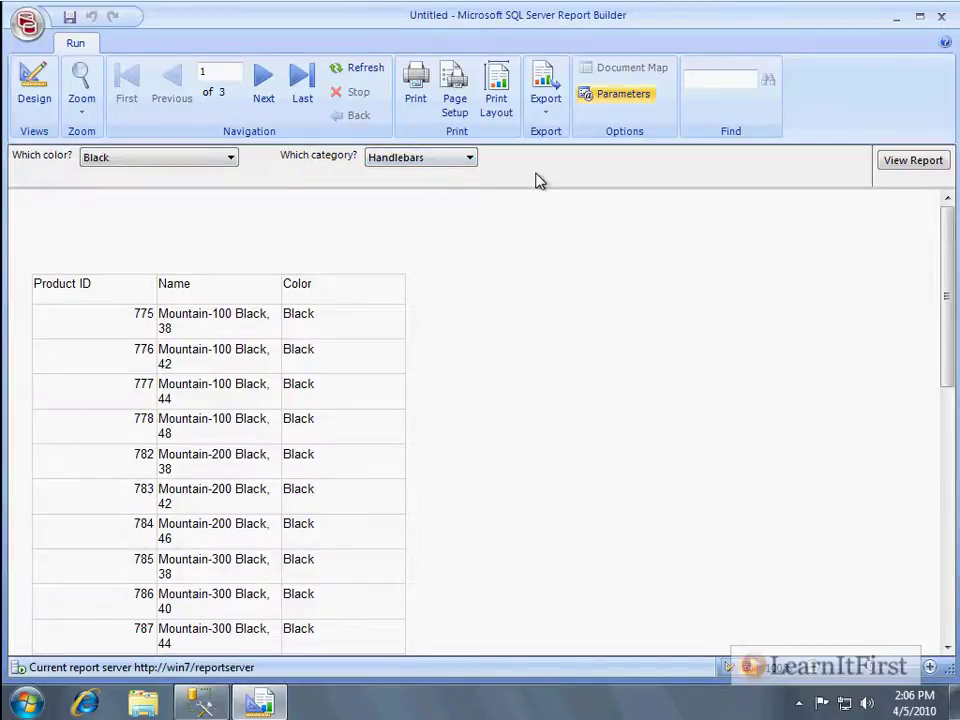
# Return to design and open DataSet1's properties at its query text
pyautogui.click(34, 88)
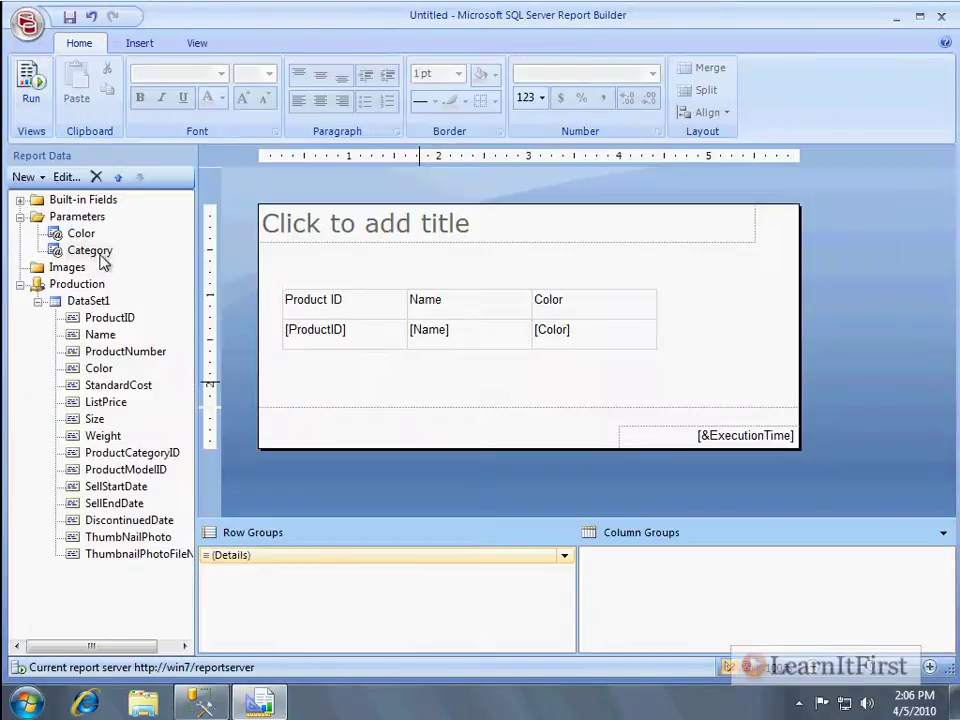
pyautogui.click(92, 254)
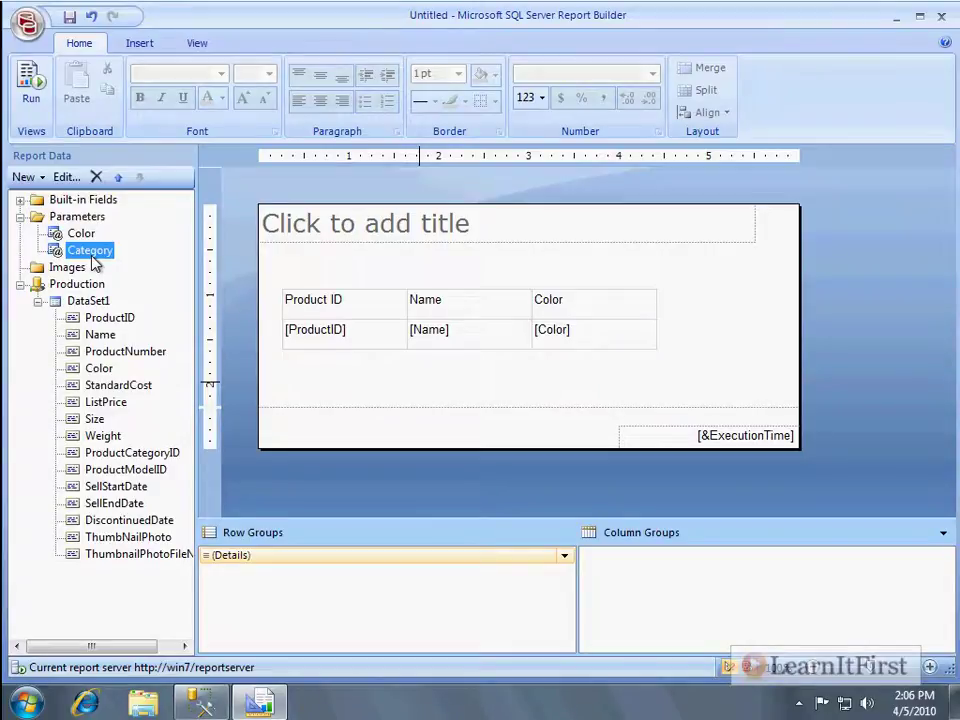
pyautogui.click(95, 304)
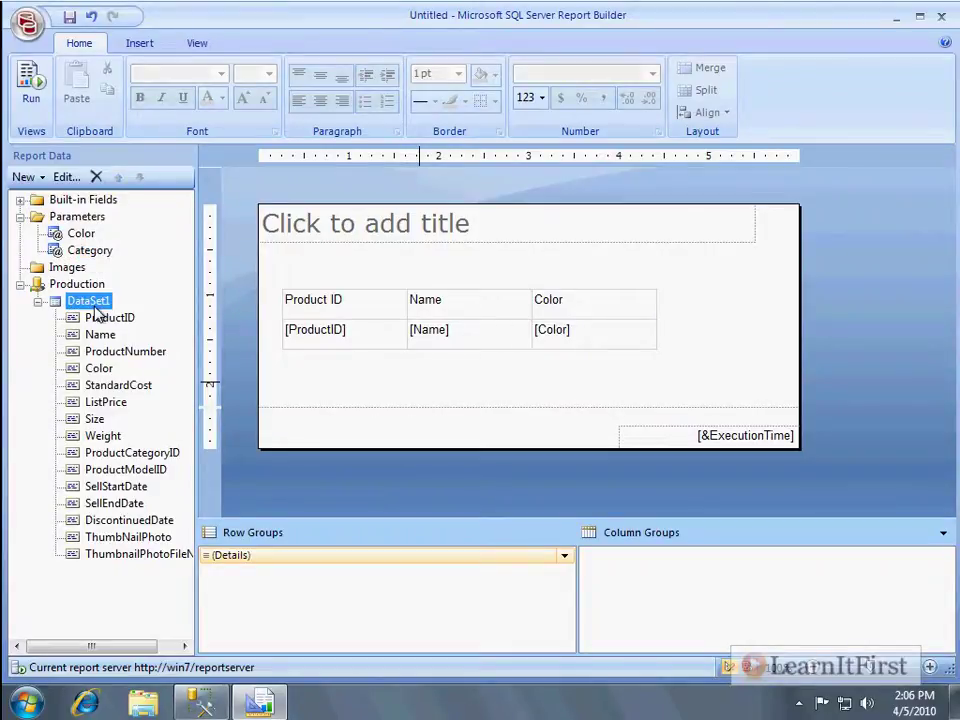
pyautogui.doubleClick(95, 304)
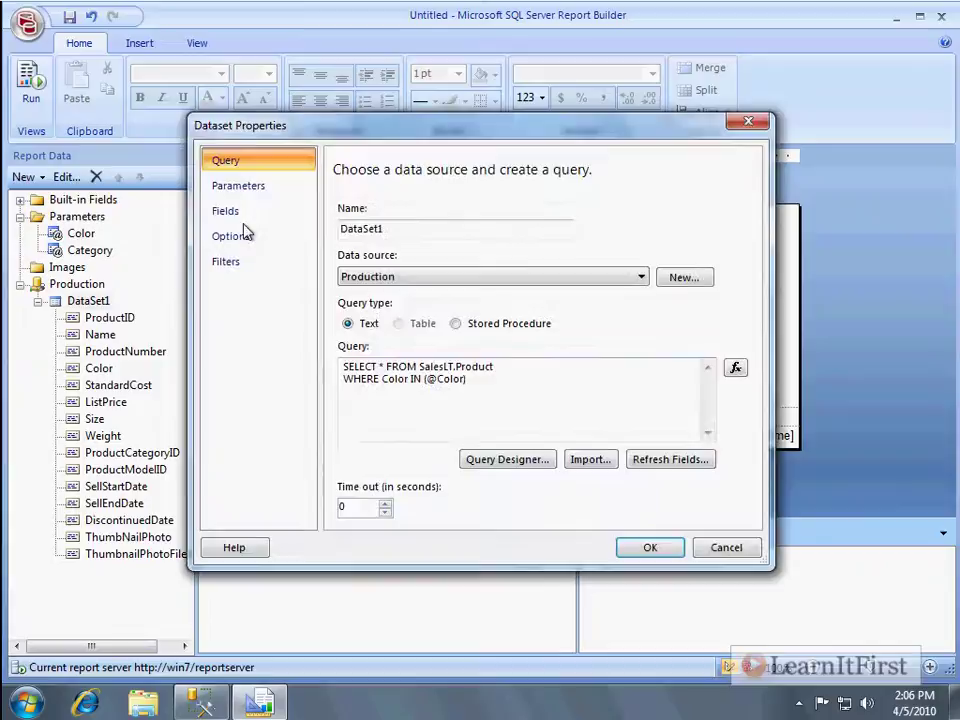
pyautogui.click(238, 189)
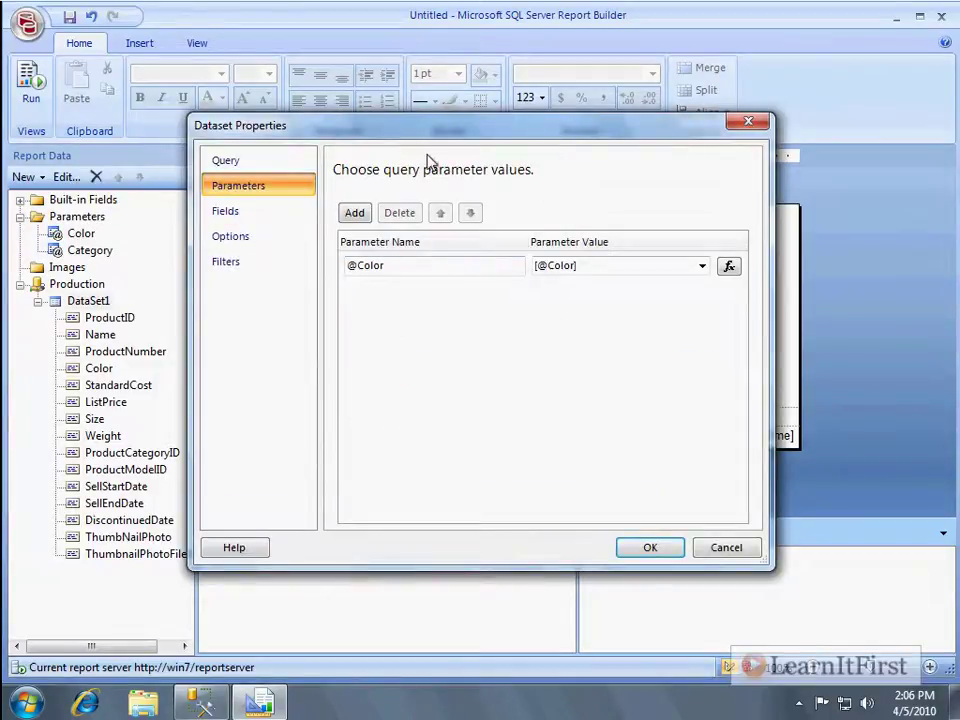
pyautogui.click(246, 162)
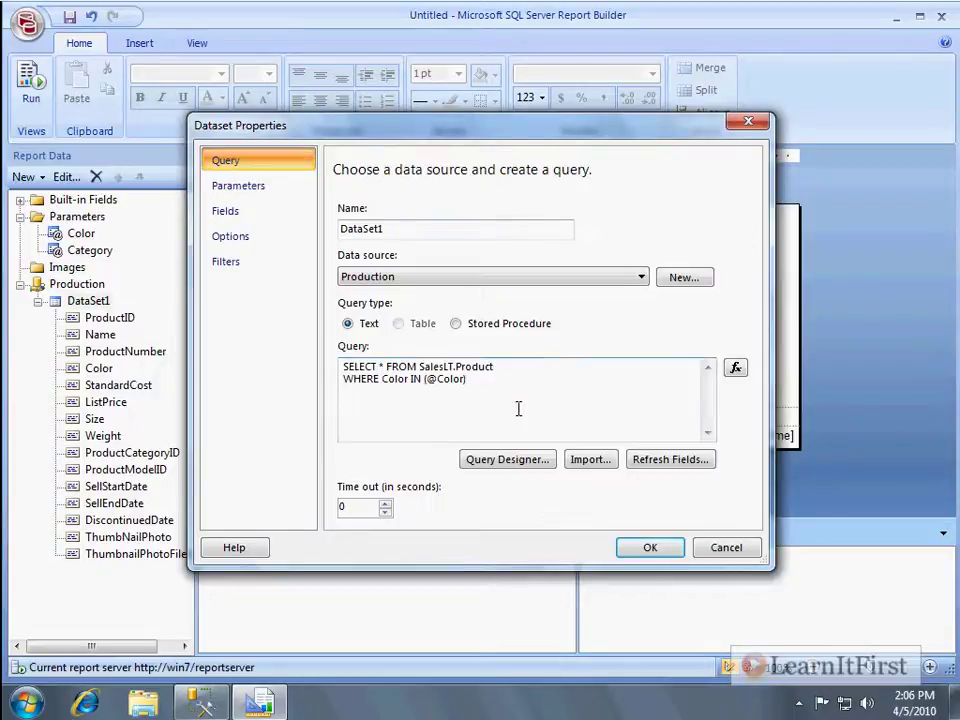
pyautogui.write('ND Produc')
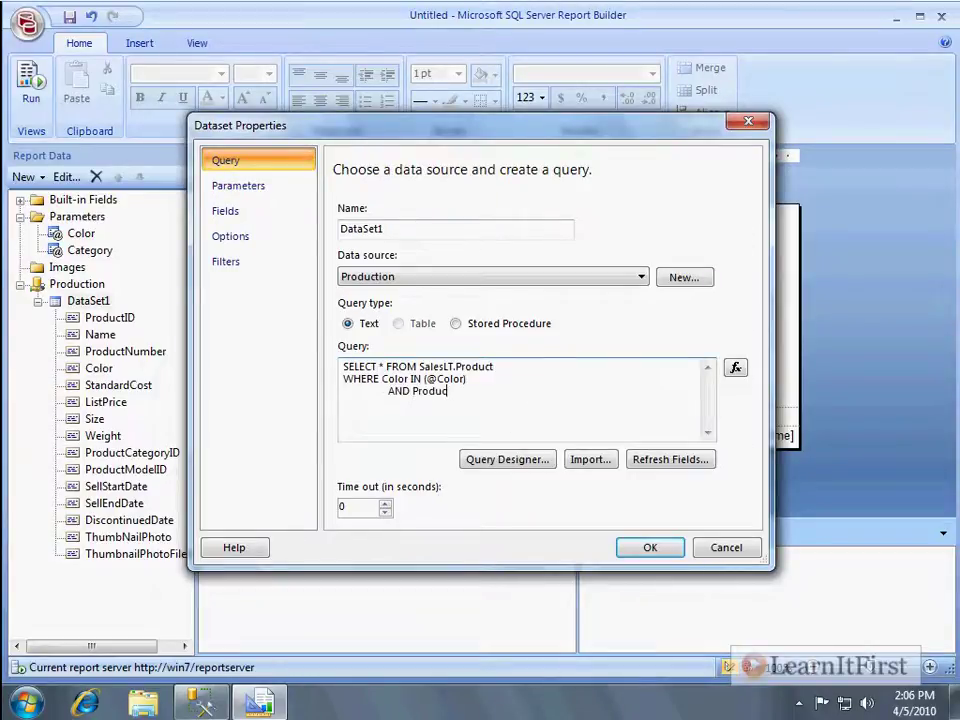
pyautogui.write('tCategoryId IN (')
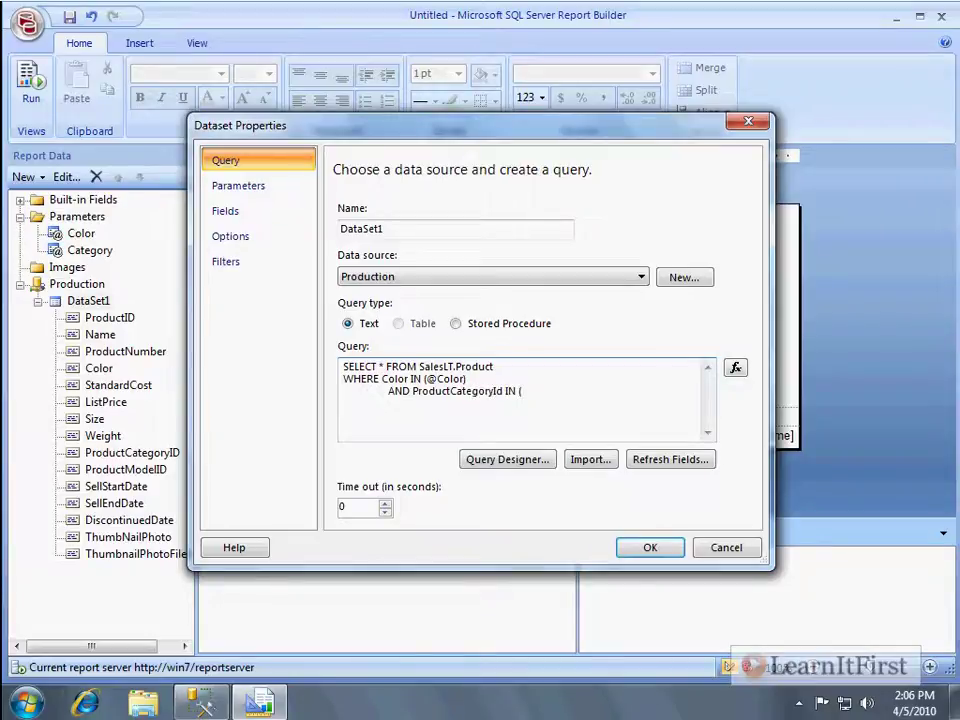
pyautogui.write('@Pro')
pyautogui.write('ateg')
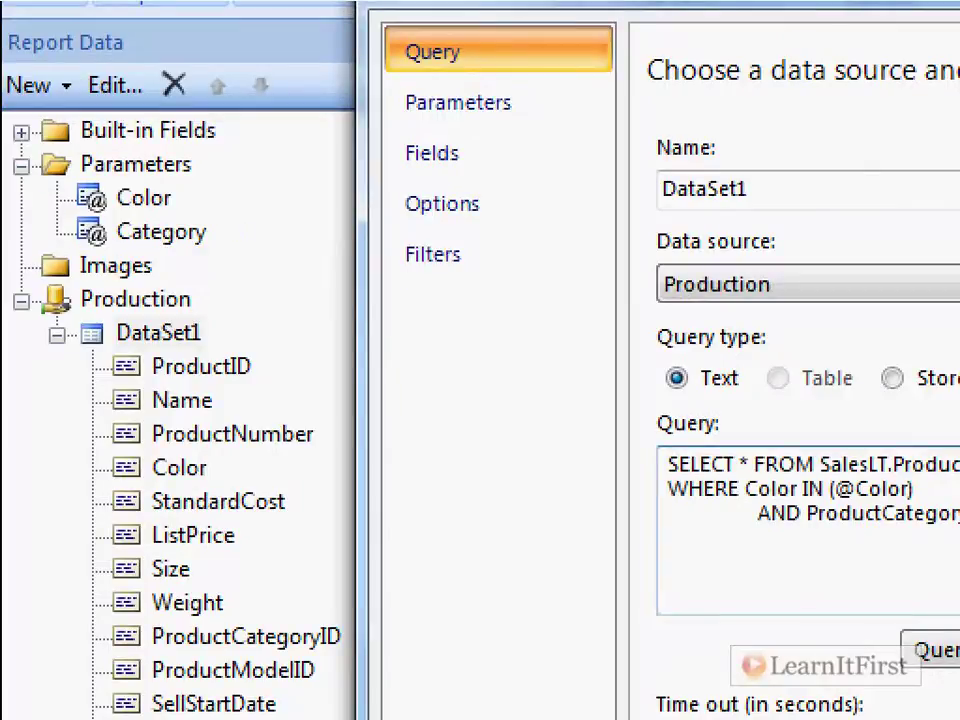
pyautogui.moveTo(38, 207); pyautogui.dragTo(276, 268)
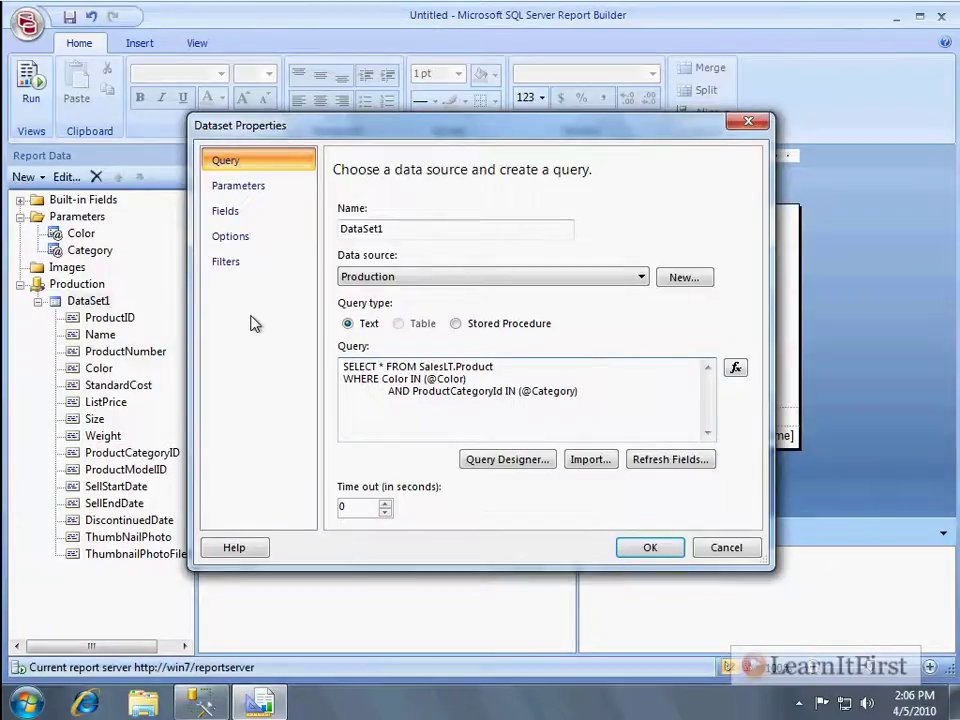
pyautogui.moveTo(120, 252); pyautogui.dragTo(430, 380)
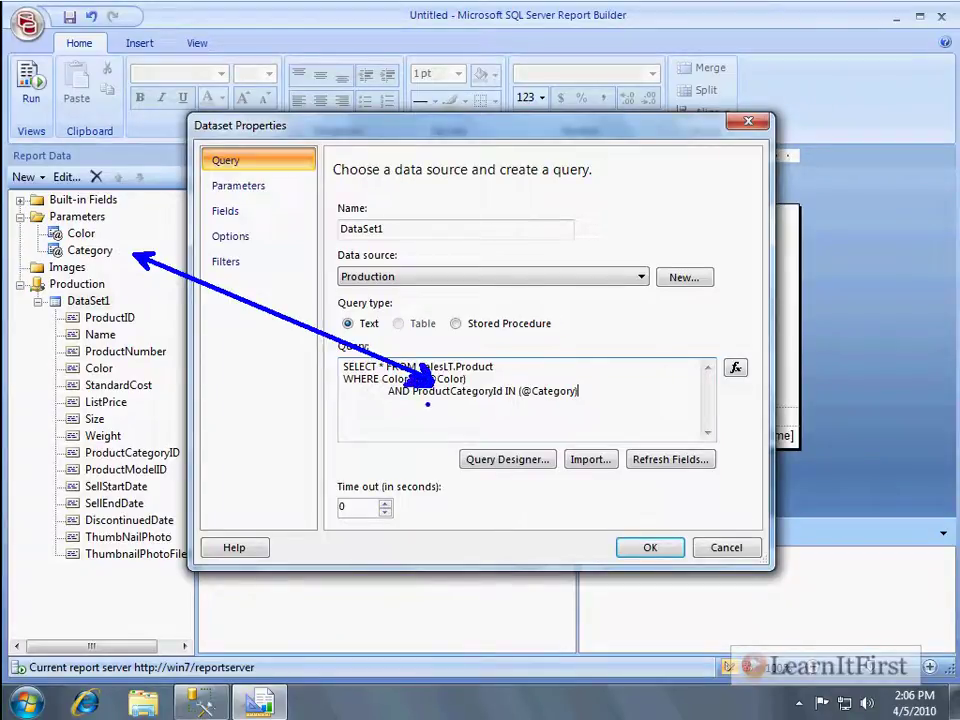
pyautogui.moveTo(427, 404); pyautogui.dragTo(498, 398)
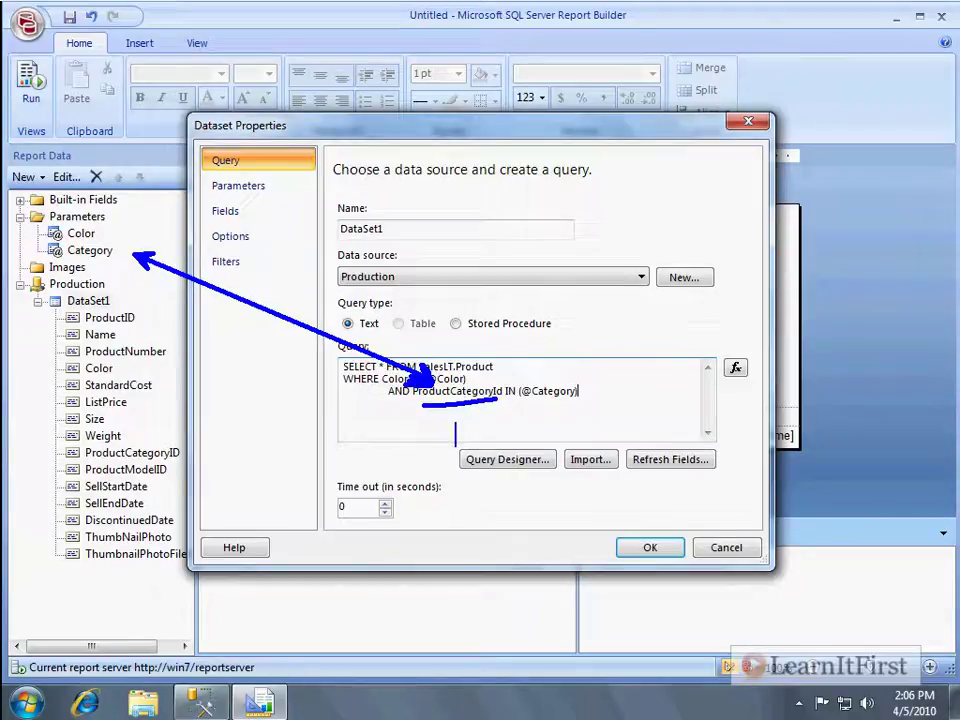
pyautogui.write('int')
pyautogui.moveTo(145, 223); pyautogui.dragTo(118, 239)
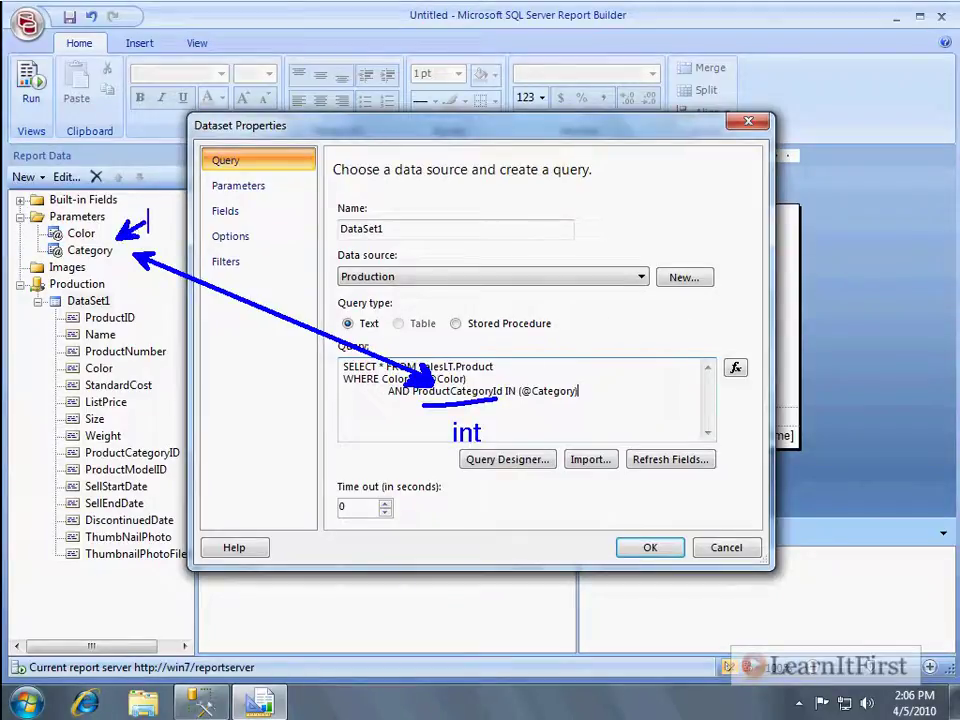
pyautogui.write('int')
pyautogui.press('Escape')
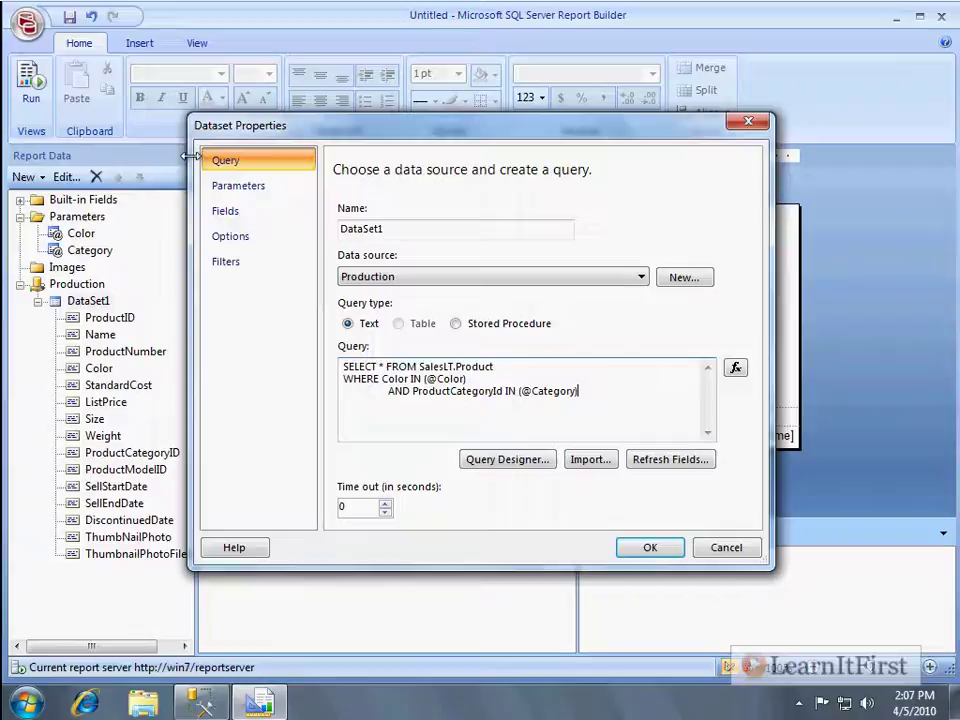
pyautogui.click(650, 550)
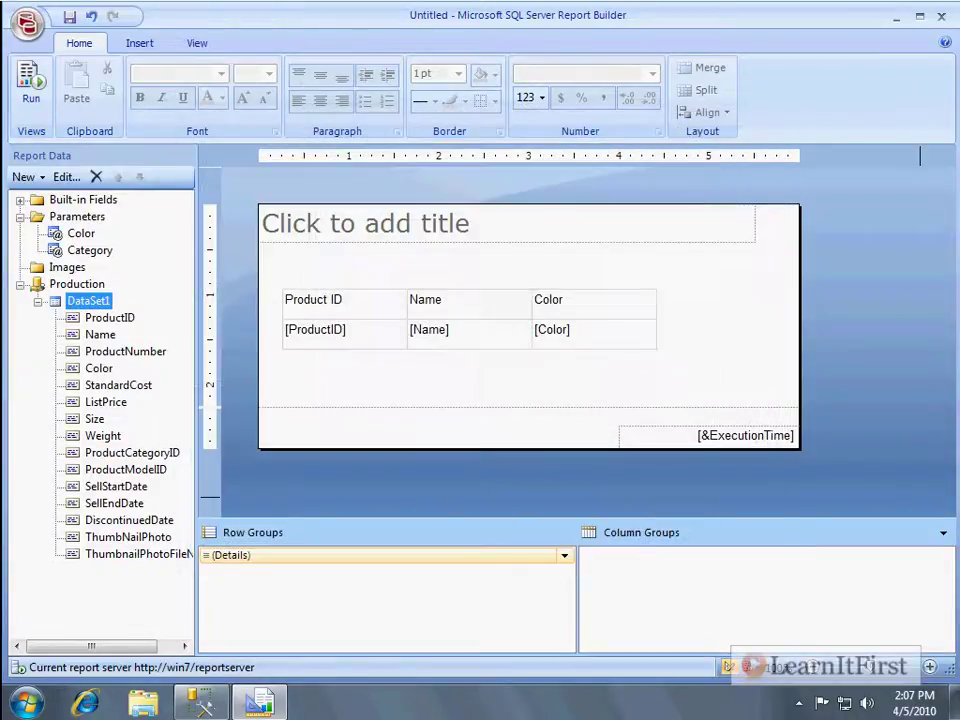
pyautogui.press('F5')
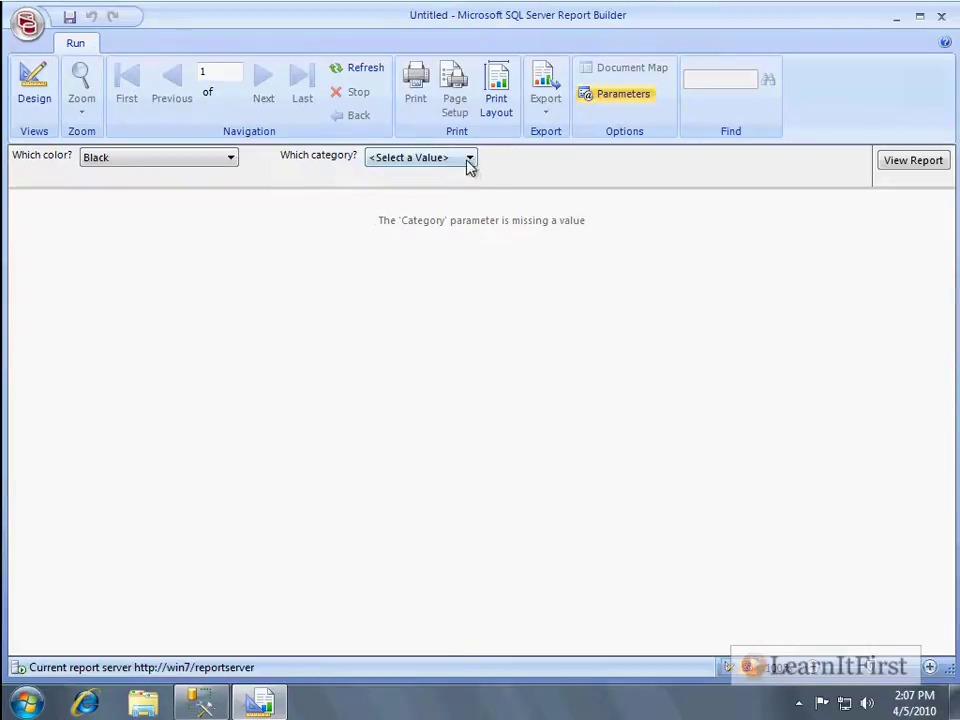
pyautogui.click(468, 158)
pyautogui.click(425, 185)
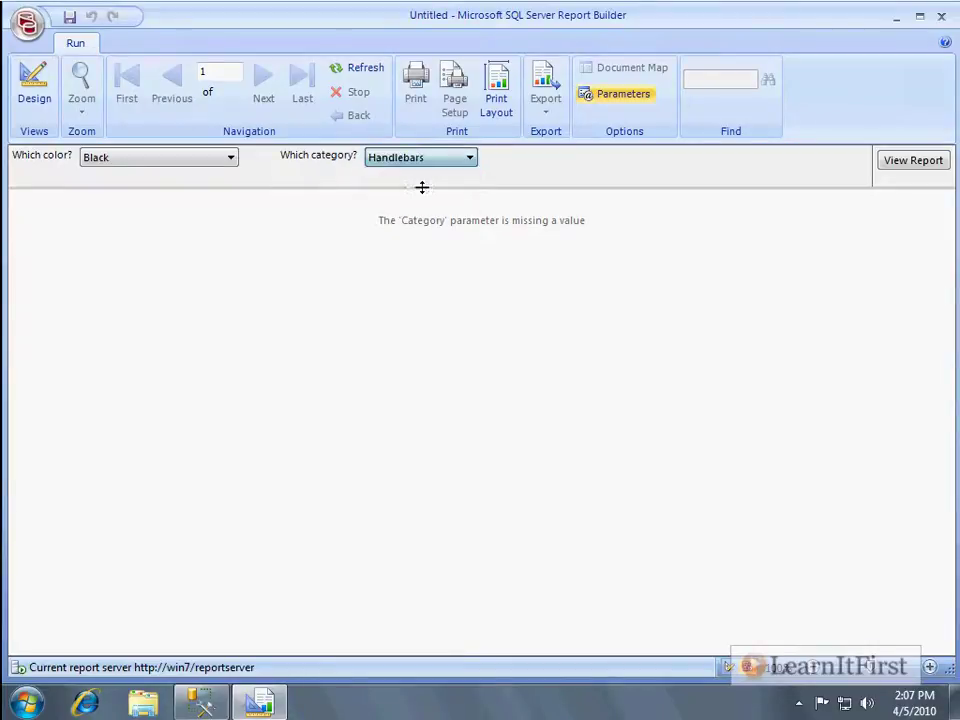
pyautogui.click(918, 166)
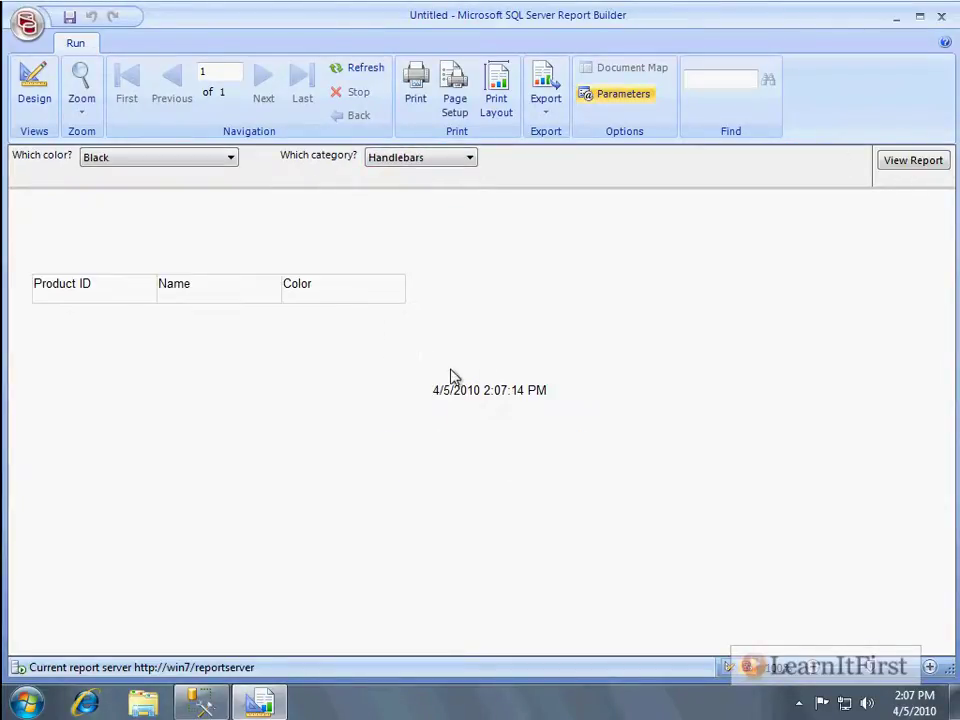
pyautogui.click(455, 160)
pyautogui.click(420, 199)
pyautogui.click(890, 168)
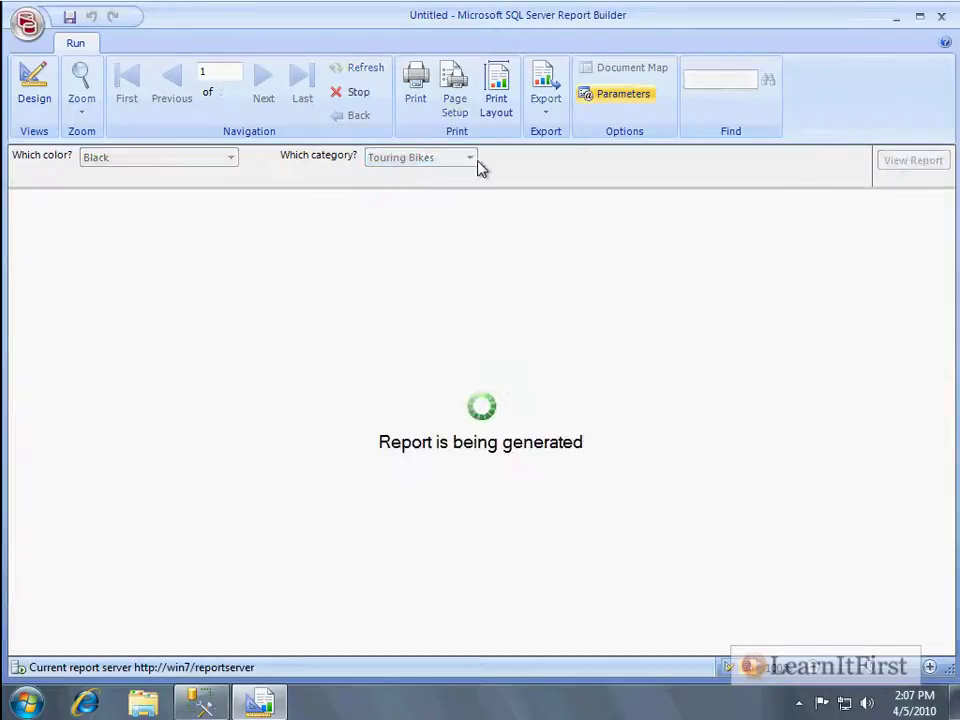
pyautogui.click(468, 158)
pyautogui.click(447, 194)
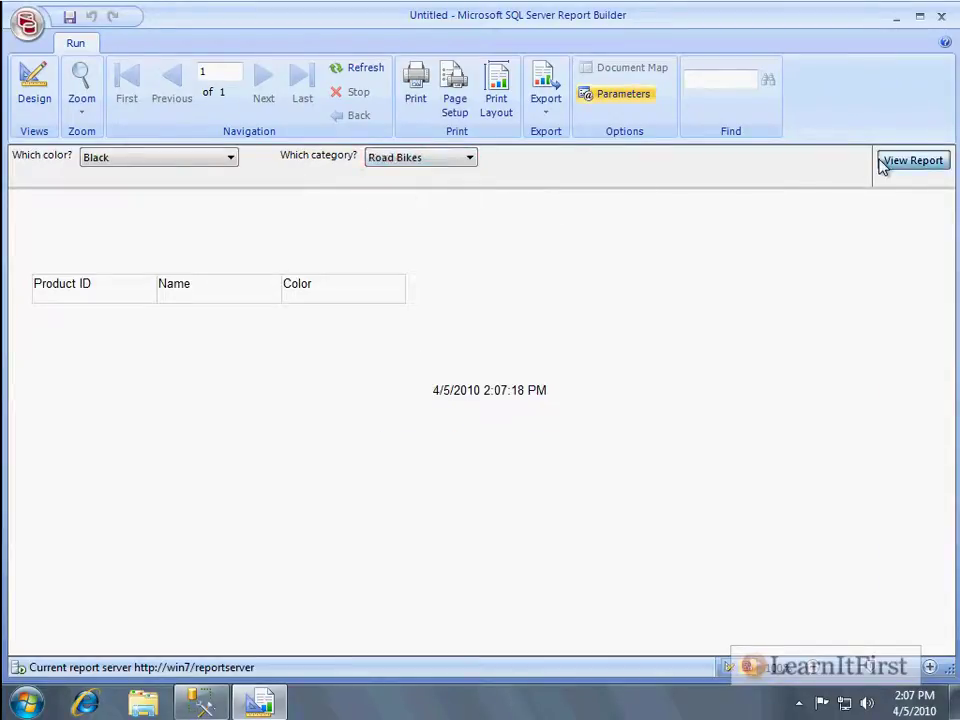
pyautogui.click(888, 162)
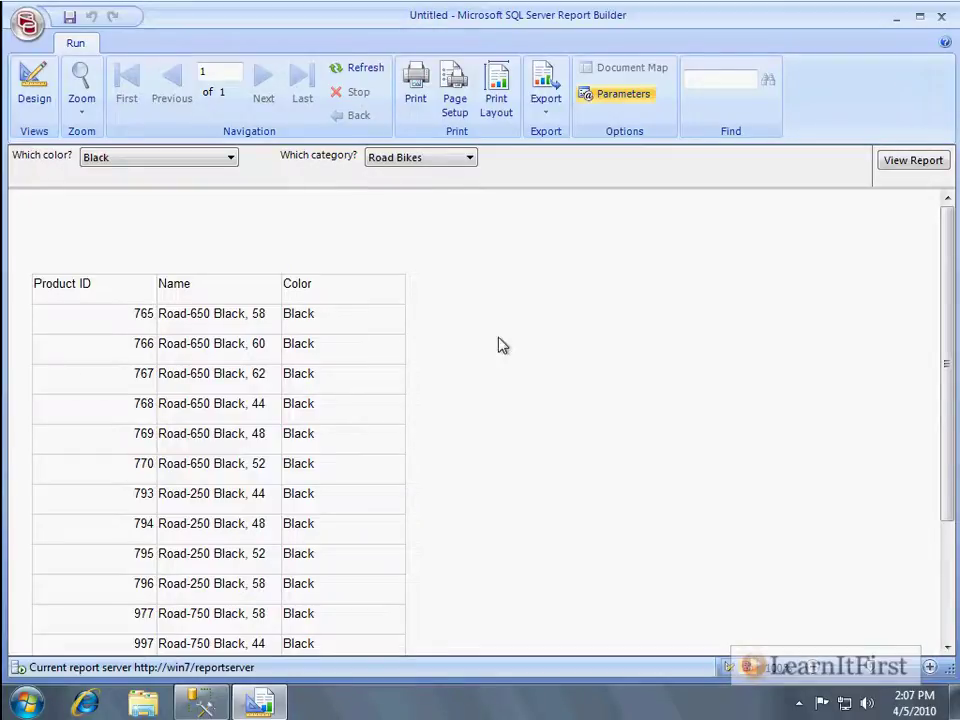
pyautogui.click(30, 100)
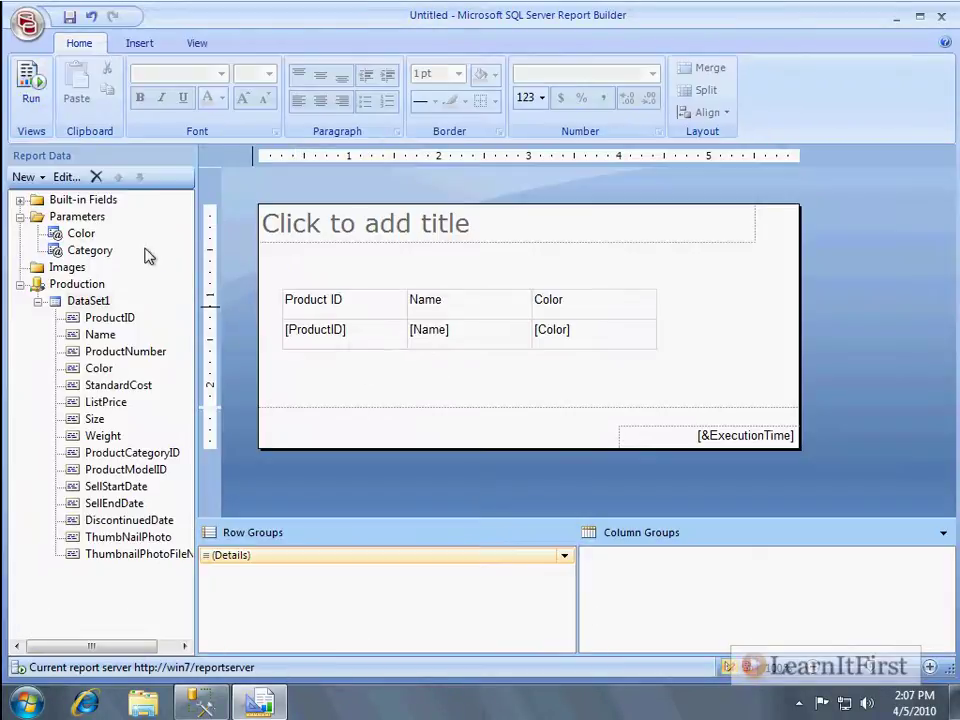
# Set the Category parameter's data type to Integer and review its three available category values
pyautogui.doubleClick(90, 251)
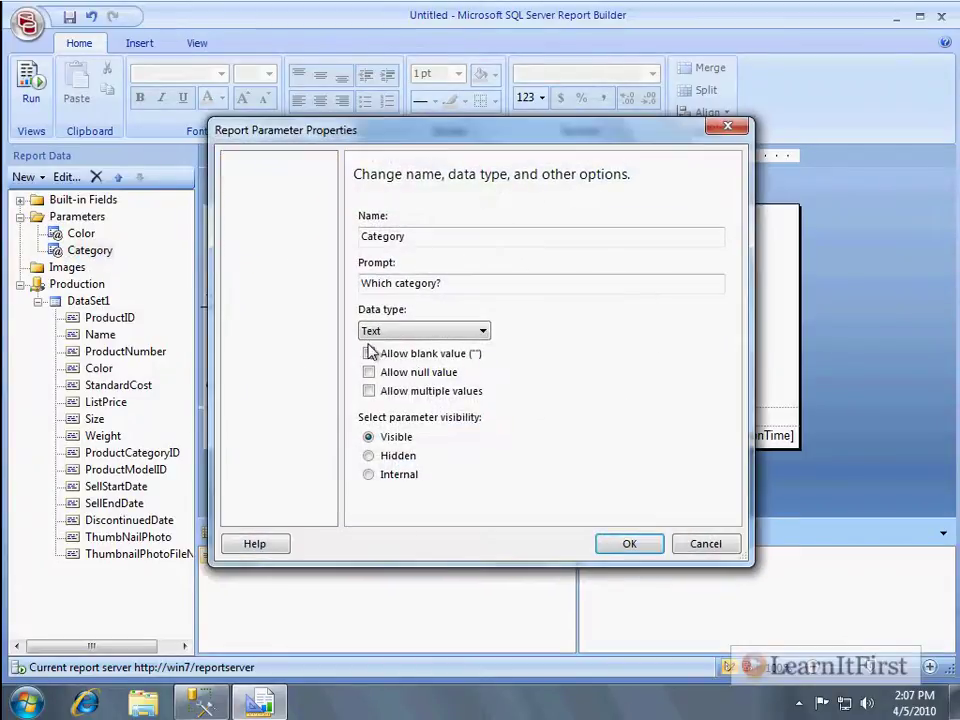
pyautogui.click(483, 331)
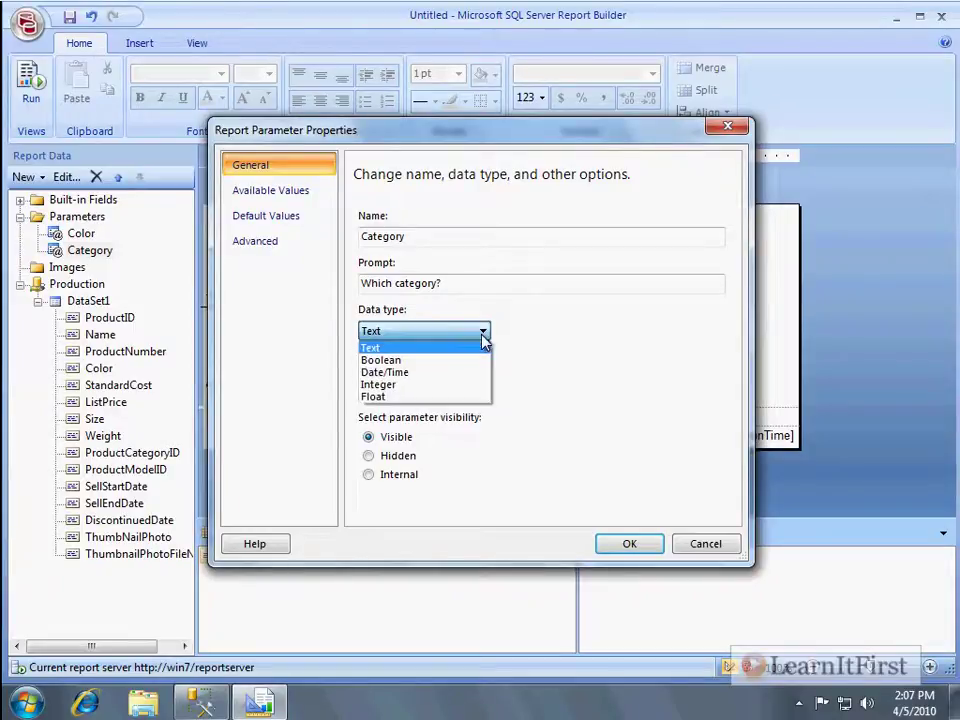
pyautogui.click(421, 386)
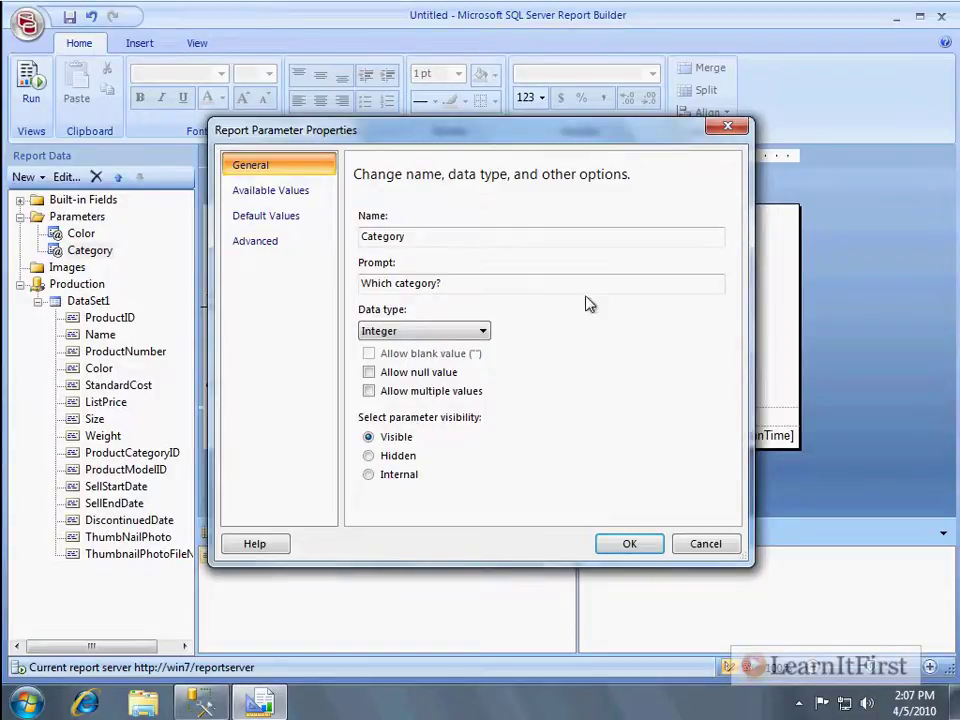
pyautogui.click(285, 192)
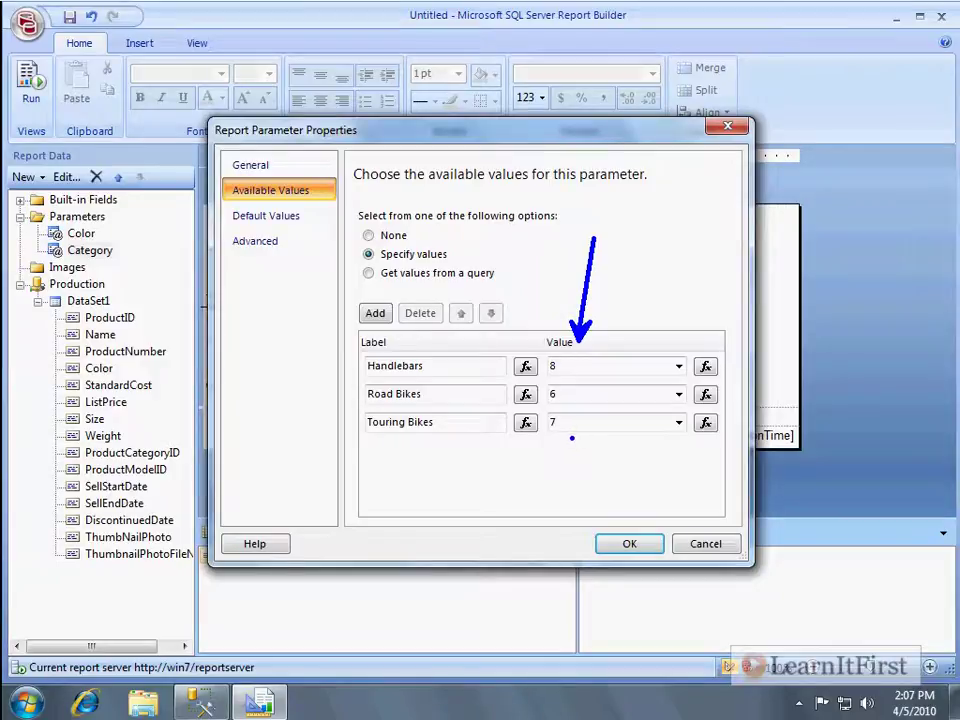
pyautogui.moveTo(361, 376); pyautogui.dragTo(452, 377)
pyautogui.moveTo(626, 368); pyautogui.dragTo(572, 367)
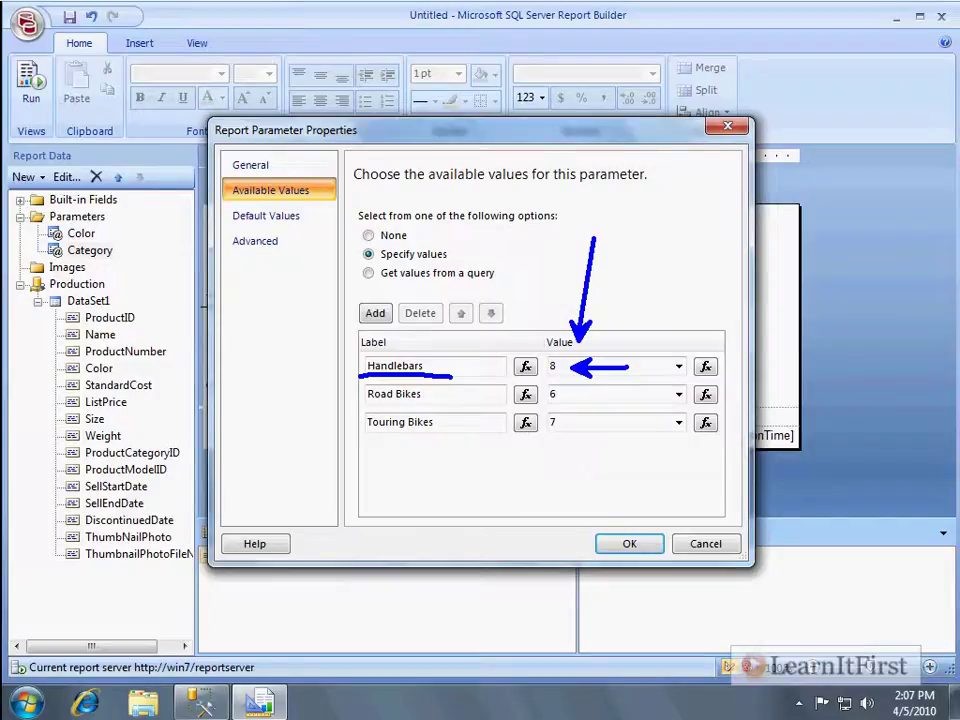
pyautogui.click(252, 165)
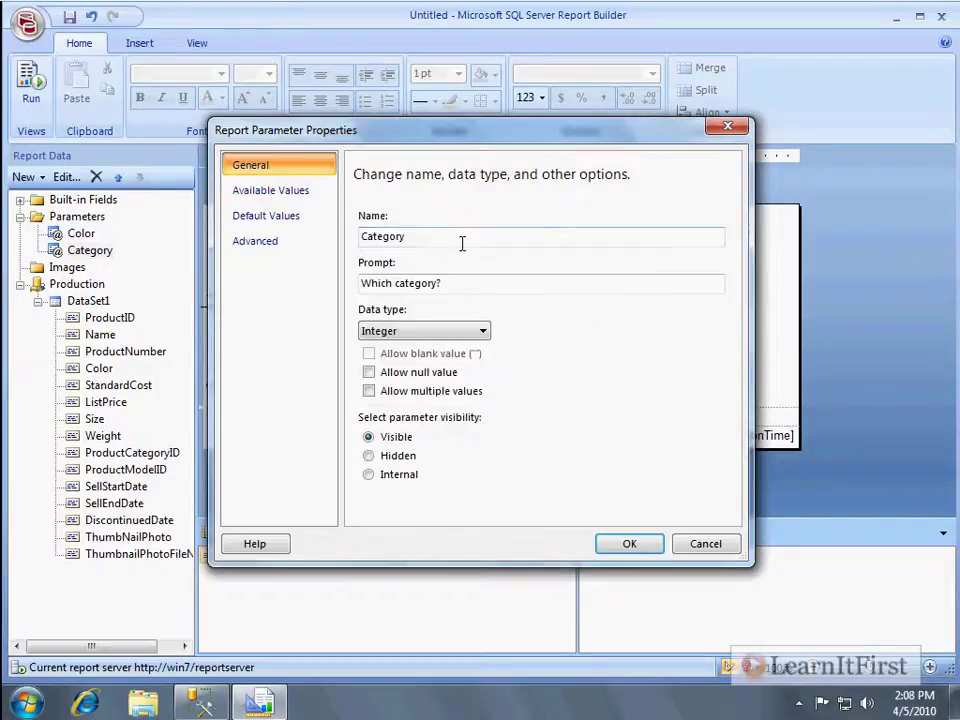
# Save the parameter and preview the report for black Touring Bikes, then black Road Bikes
pyautogui.click(630, 549)
pyautogui.press('F5')
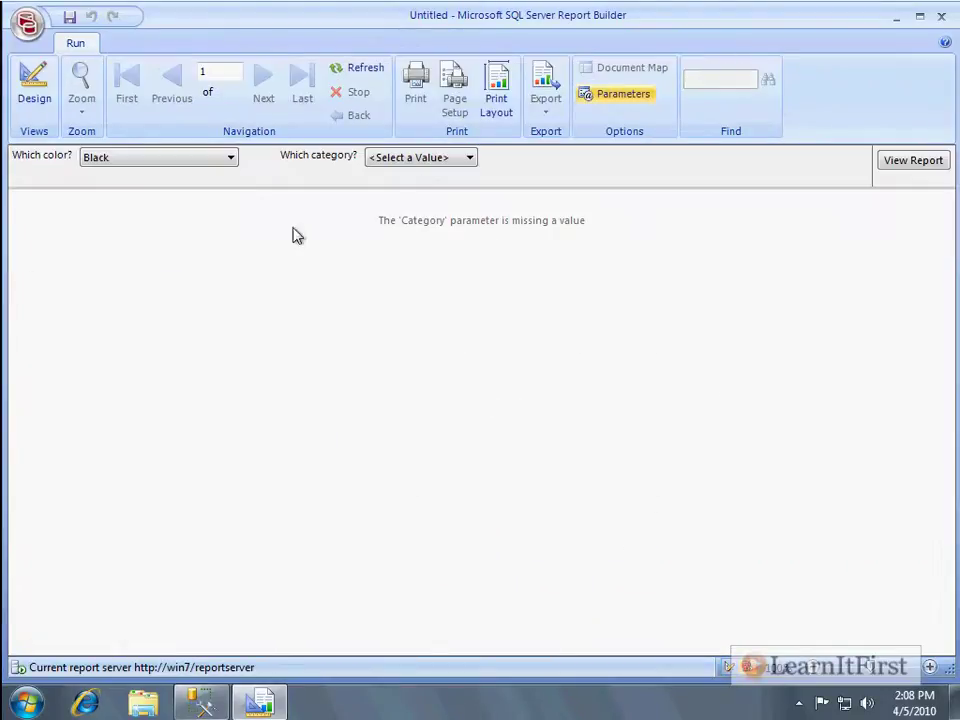
pyautogui.click(437, 158)
pyautogui.click(422, 212)
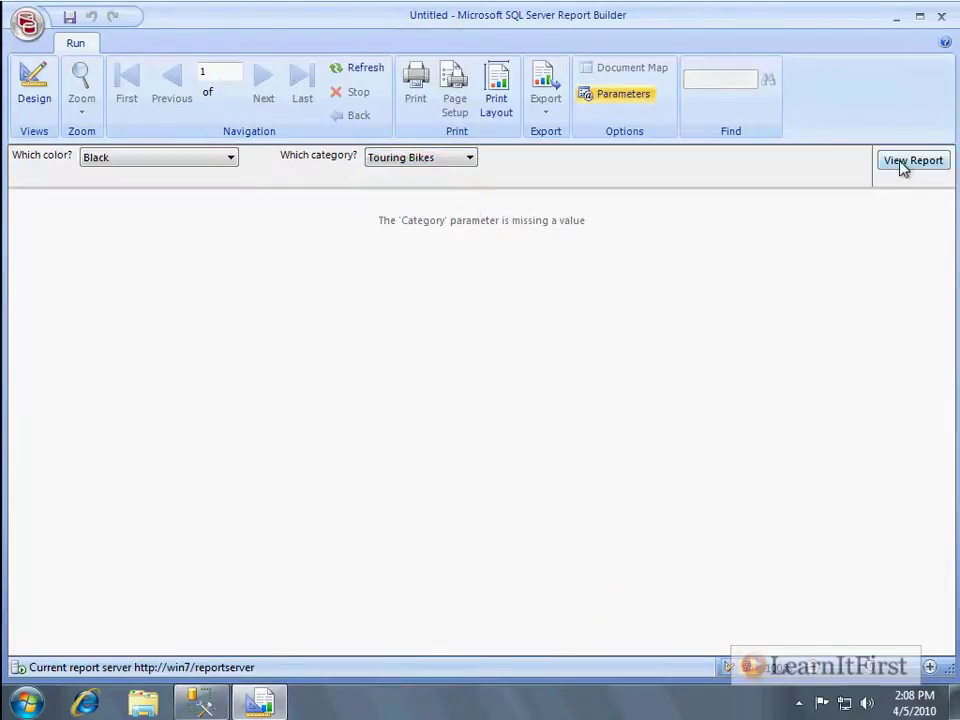
pyautogui.click(899, 164)
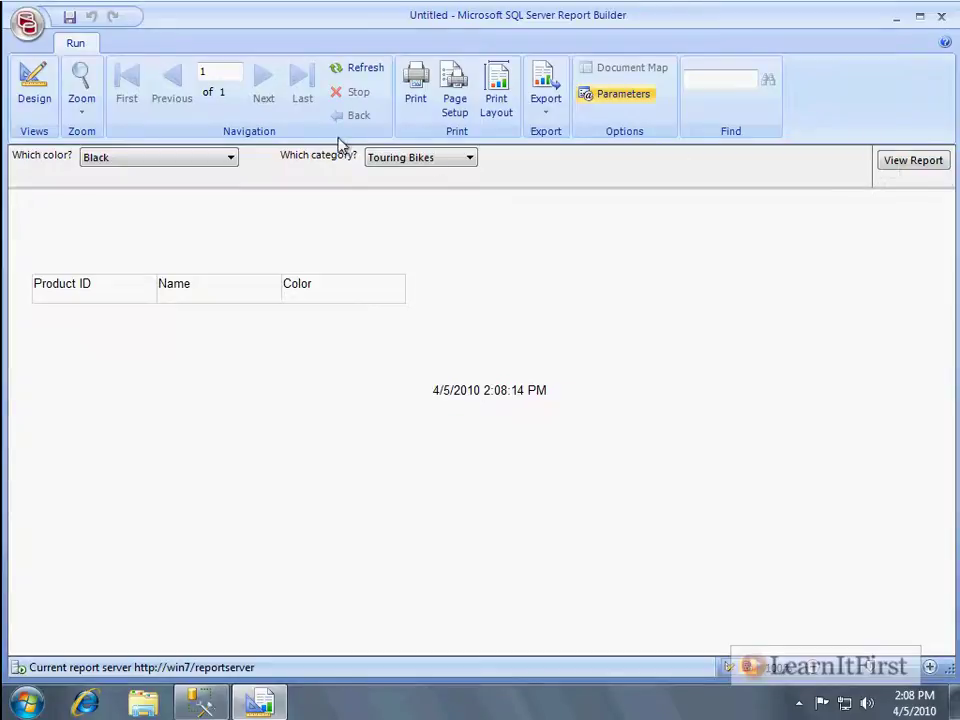
pyautogui.click(429, 160)
pyautogui.click(397, 187)
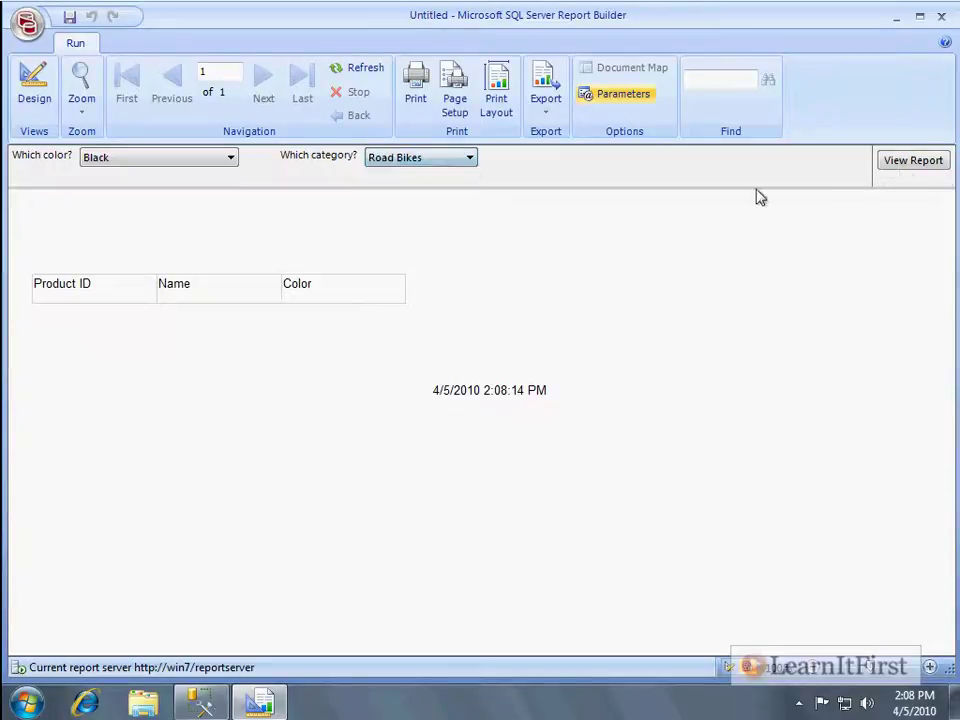
pyautogui.click(904, 161)
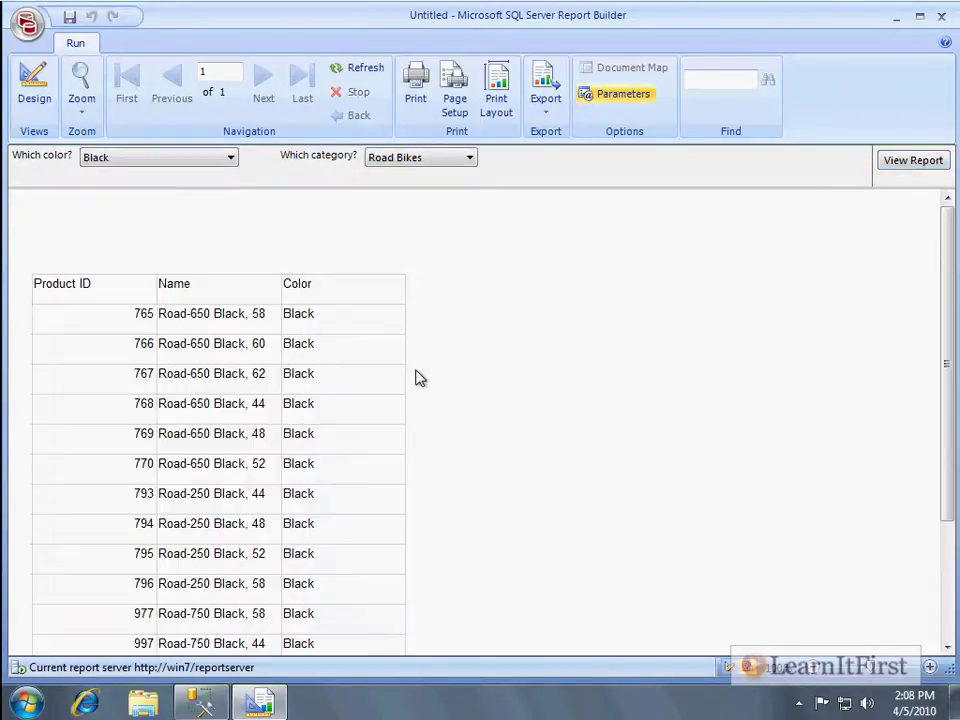
# Give the Category parameter a specified default value, initially entering 7
pyautogui.click(30, 92)
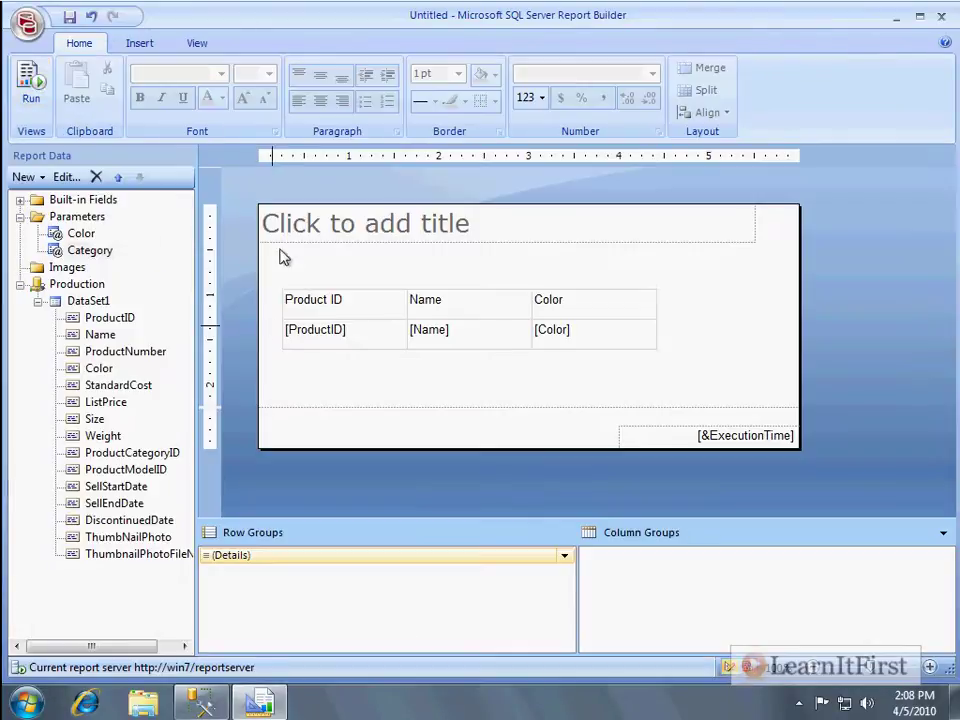
pyautogui.doubleClick(88, 252)
pyautogui.click(266, 215)
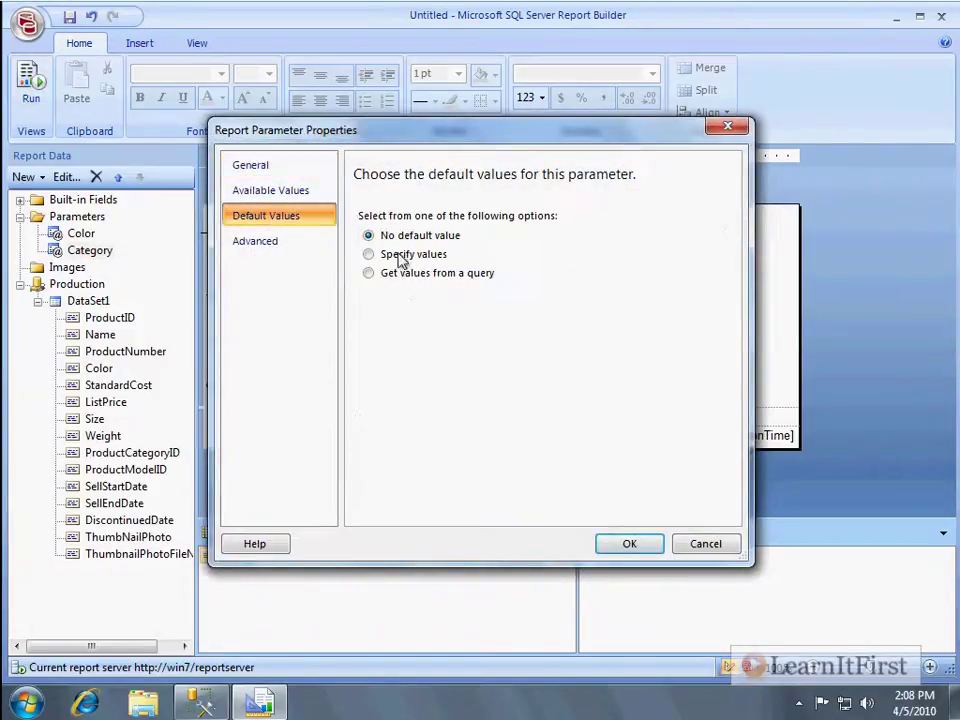
pyautogui.click(380, 255)
pyautogui.click(375, 313)
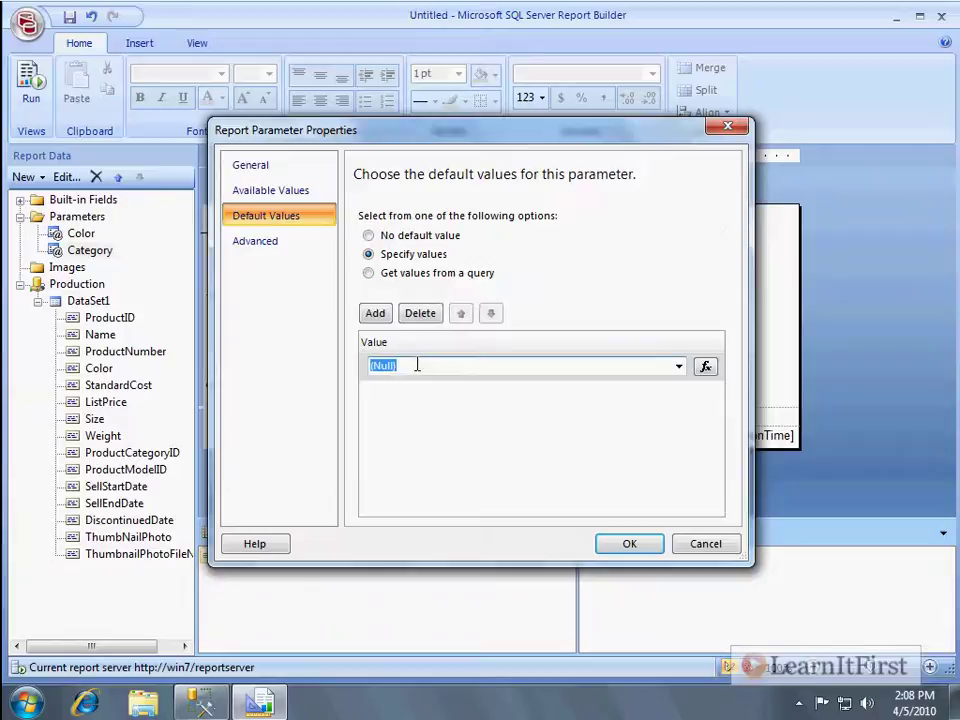
pyautogui.write('7')
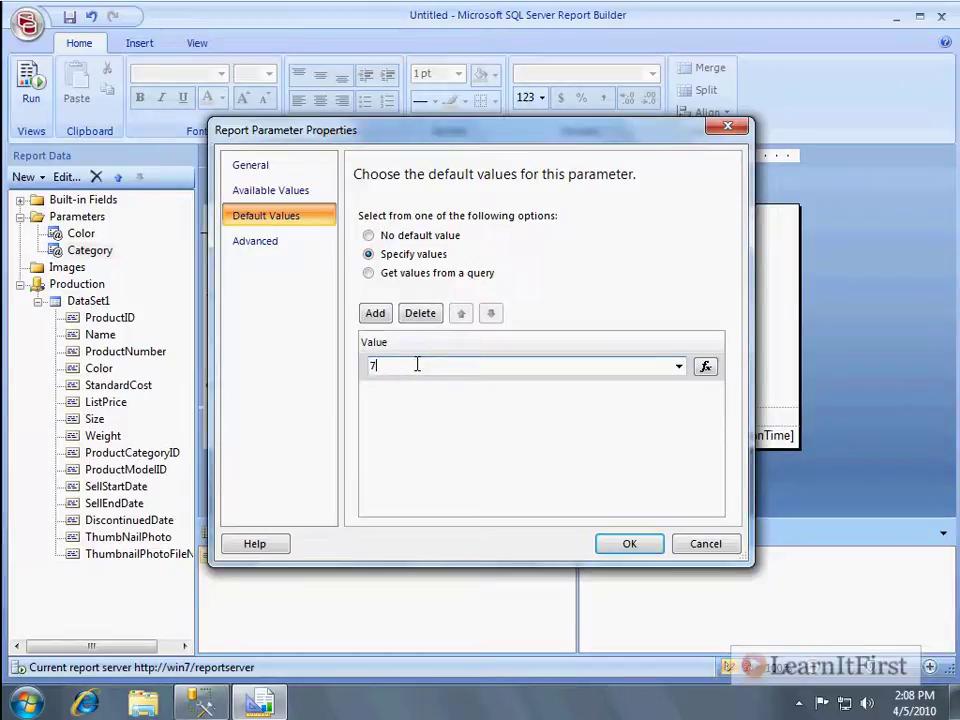
pyautogui.click(679, 366)
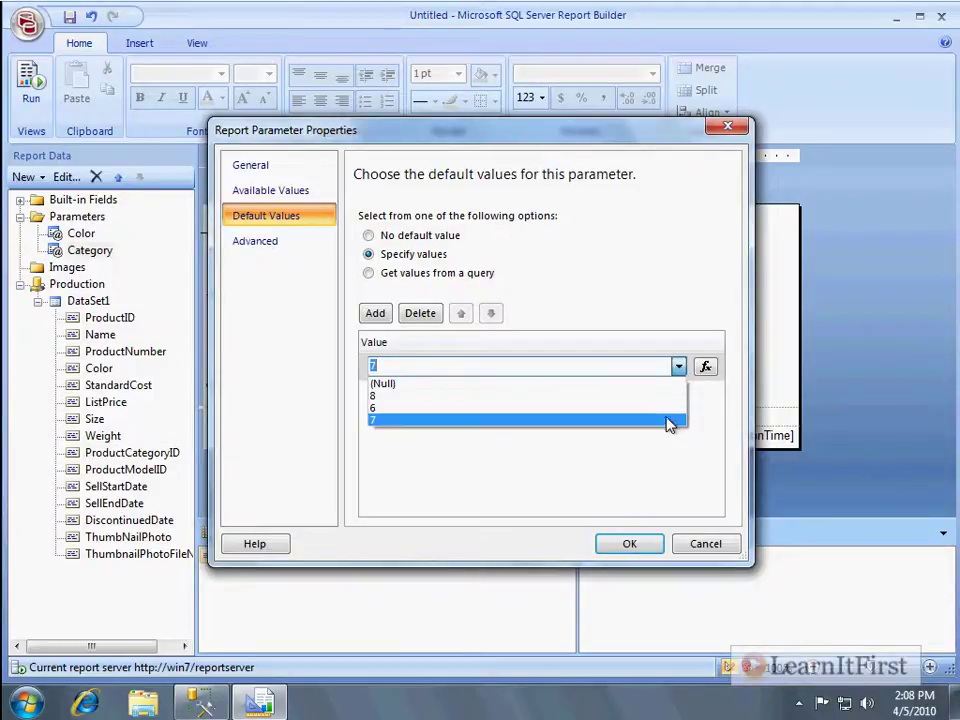
pyautogui.click(285, 200)
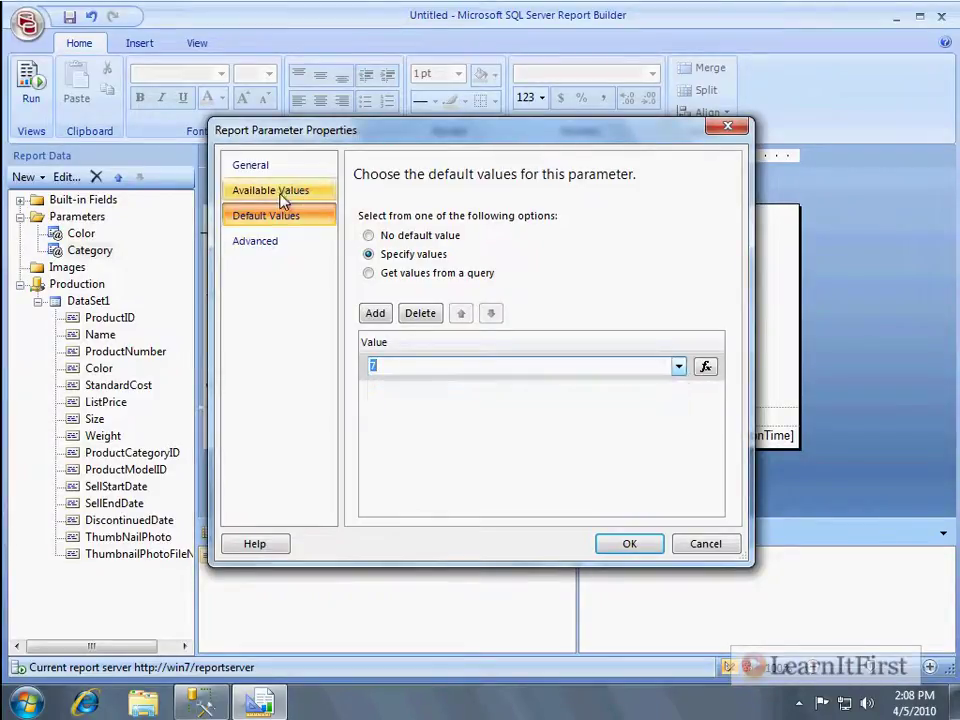
# Confirm Road Bikes maps to 6, make 6 the default, and rerun the report
pyautogui.click(283, 200)
pyautogui.click(389, 393)
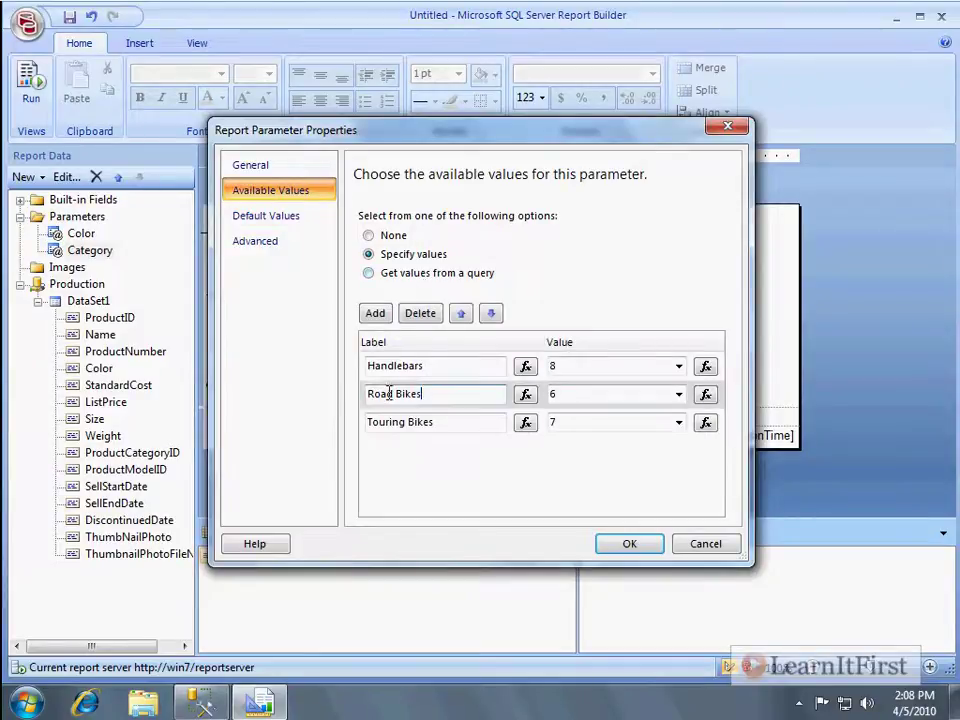
pyautogui.click(600, 396)
pyautogui.click(290, 218)
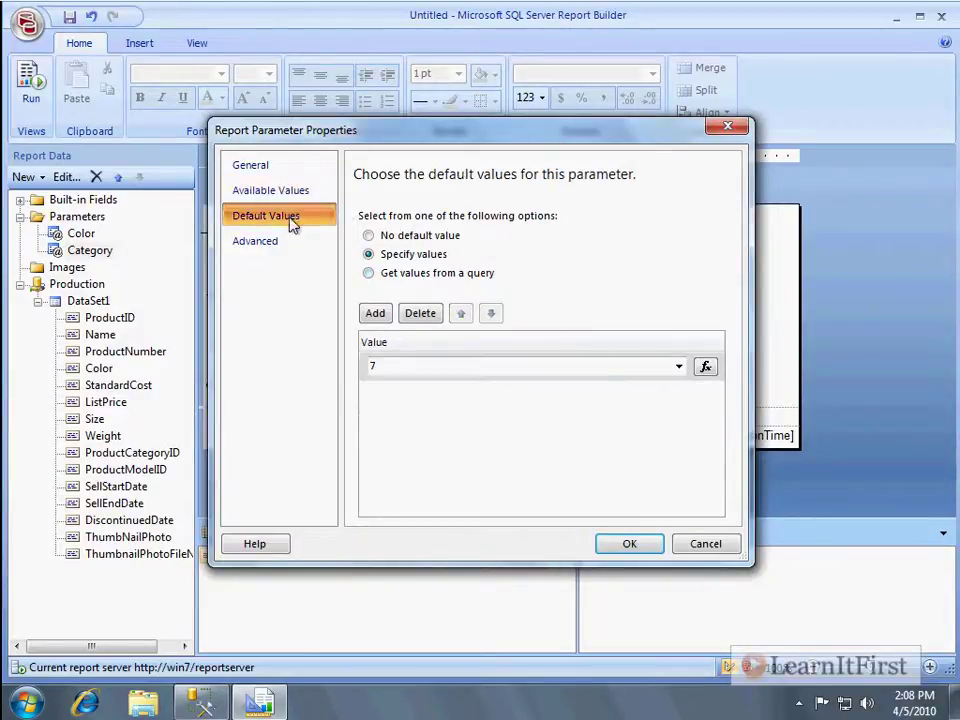
pyautogui.click(679, 366)
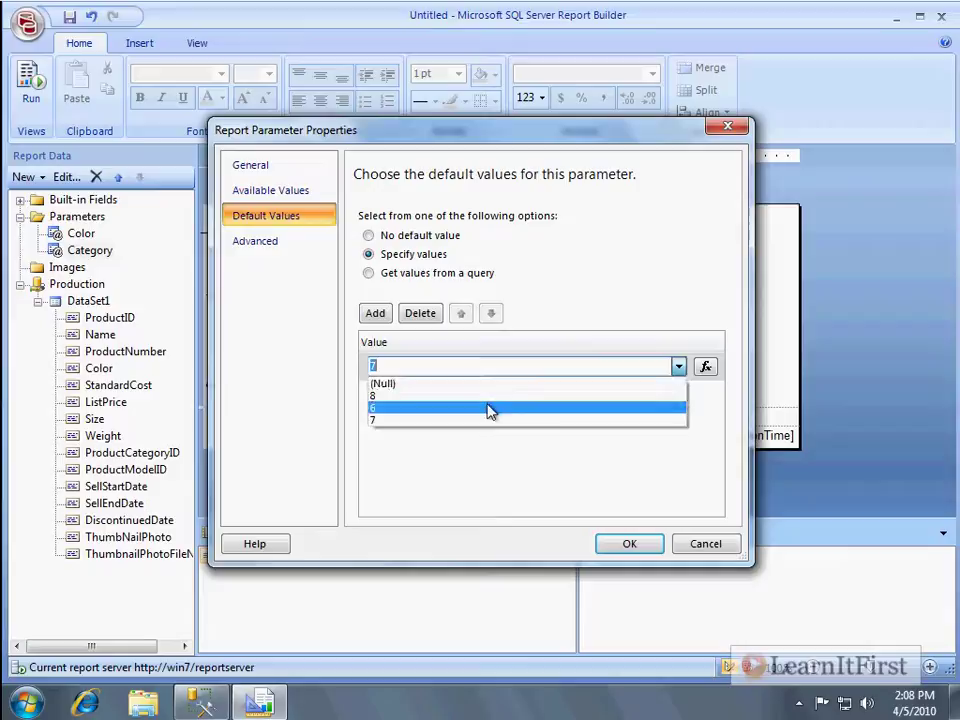
pyautogui.click(490, 409)
pyautogui.click(630, 544)
pyautogui.press('F5')
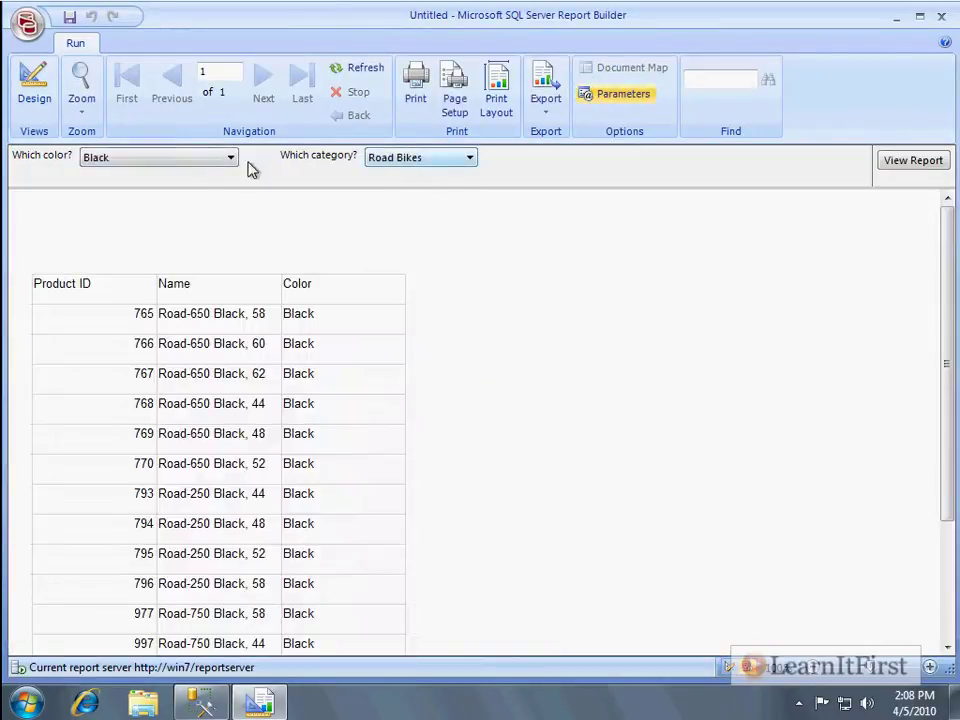
# Rerun the report with Blue added to Black, then go back to design view
pyautogui.click(171, 162)
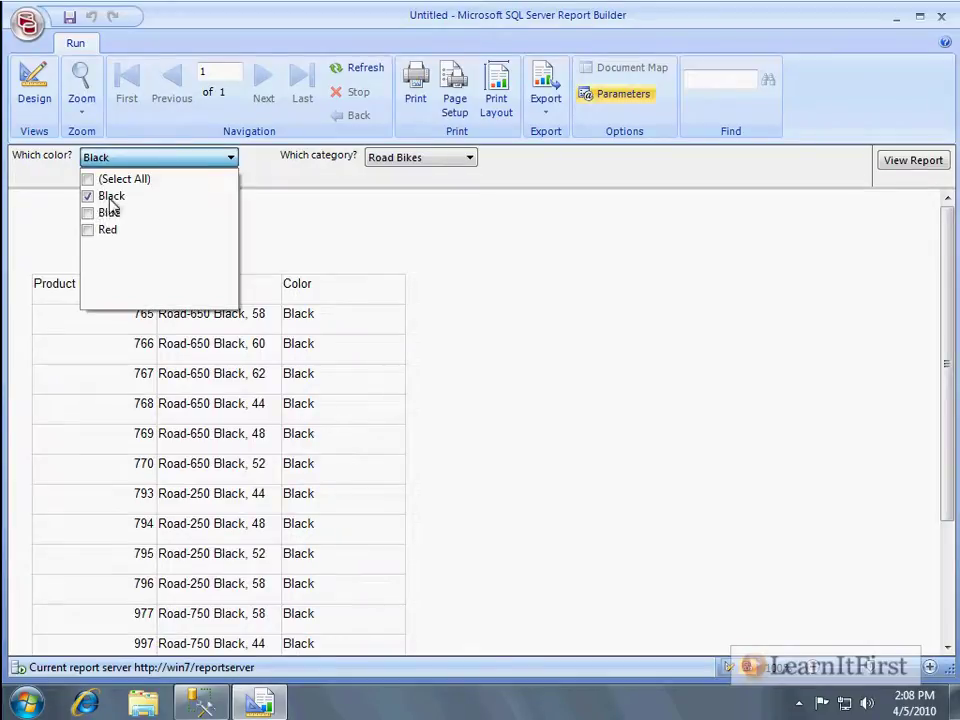
pyautogui.click(88, 212)
pyautogui.click(924, 168)
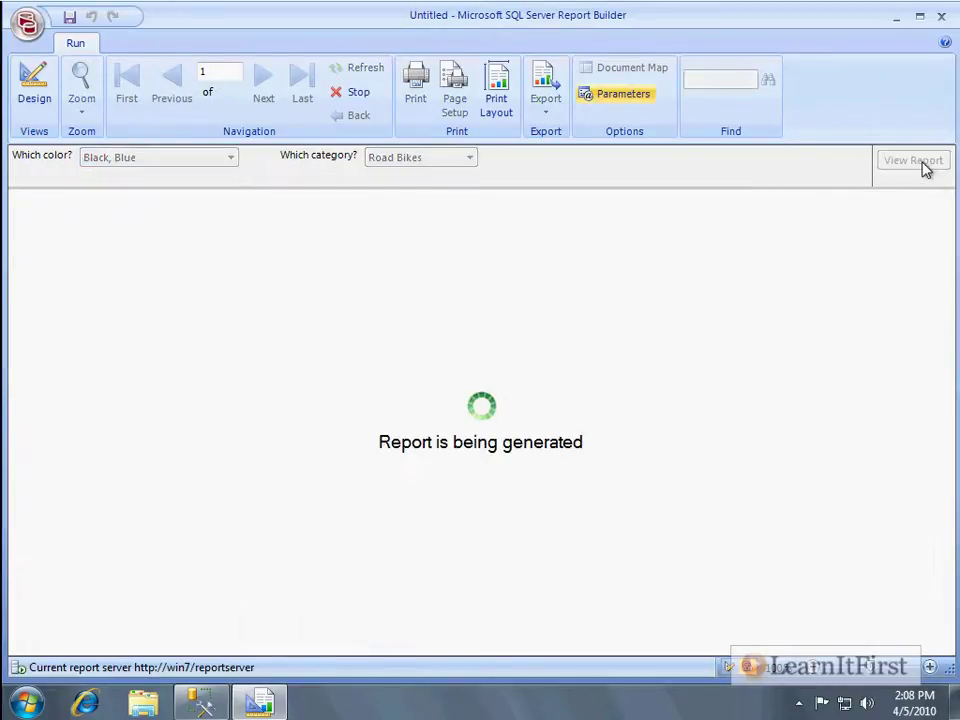
pyautogui.click(470, 159)
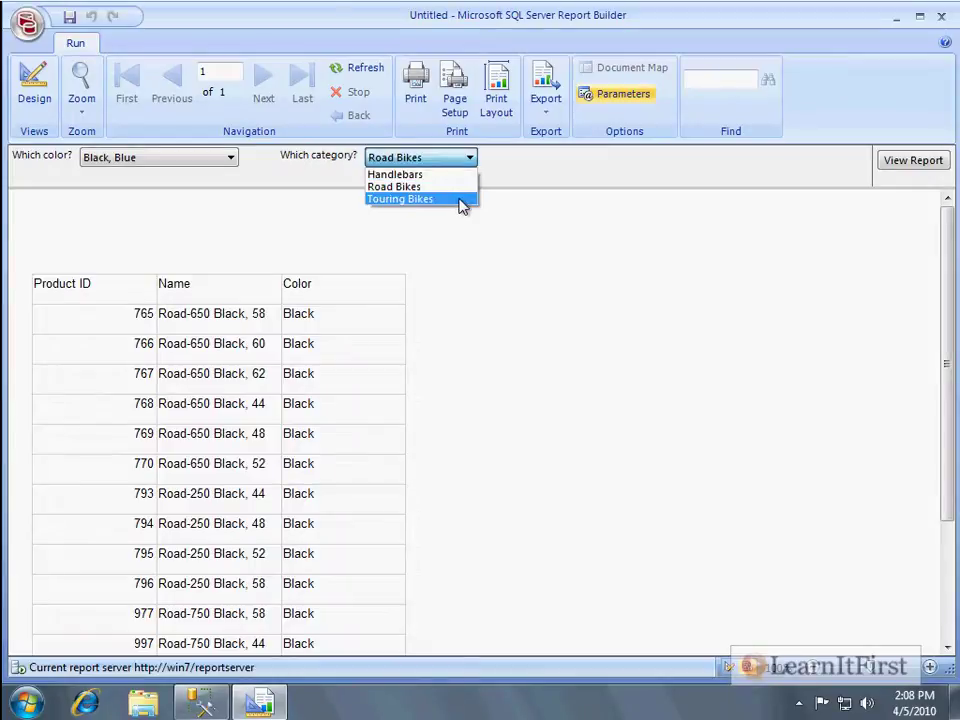
pyautogui.click(557, 187)
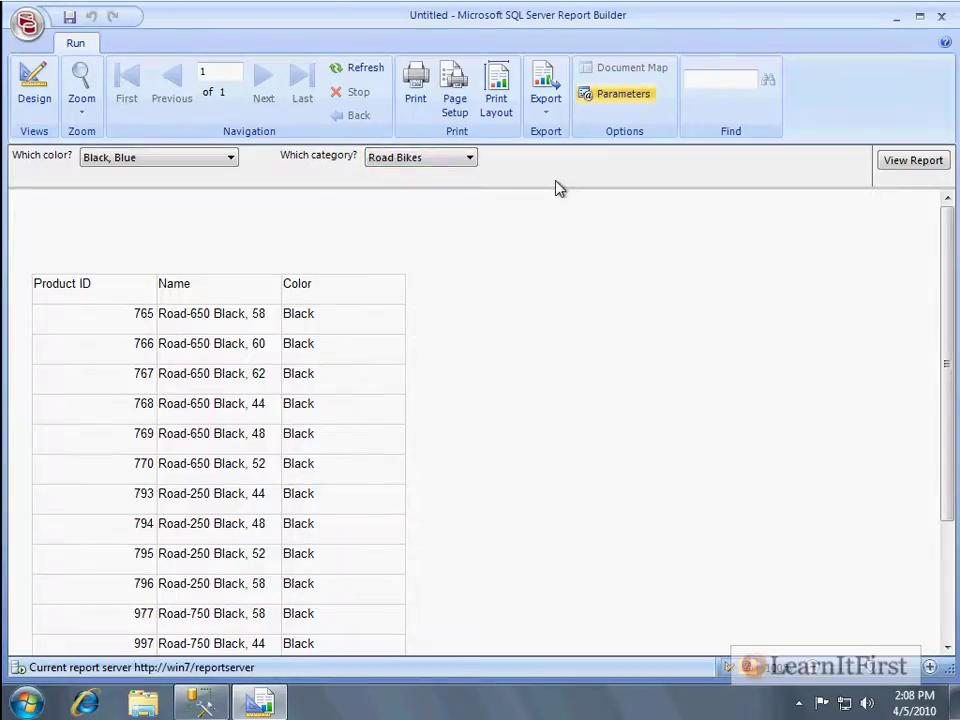
pyautogui.click(34, 92)
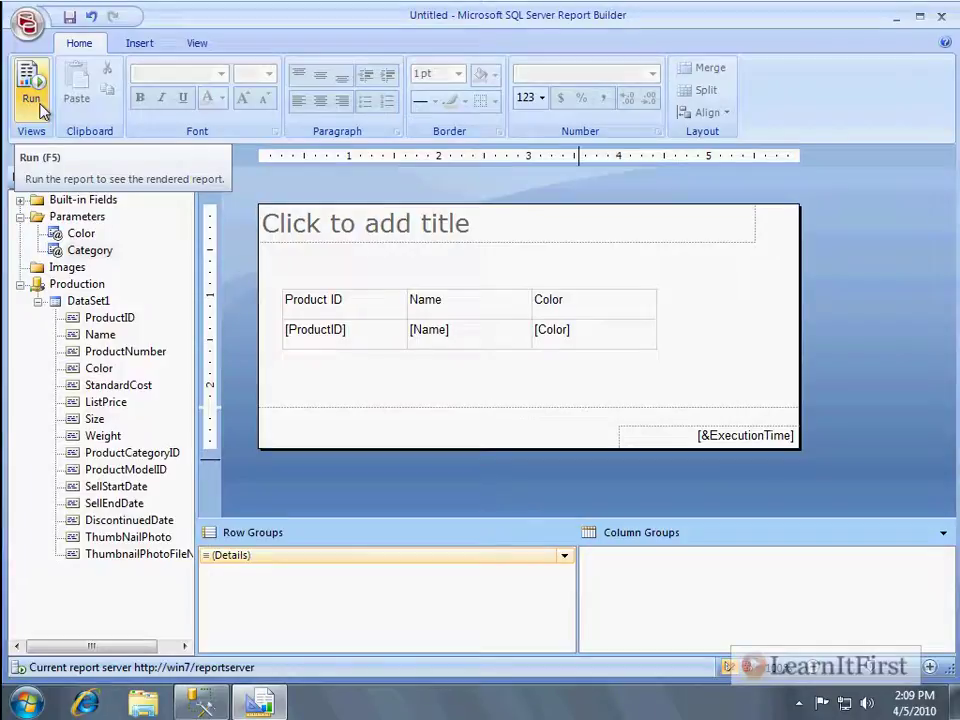
# Set the Category parameter to Hidden, checking its default value stays 6
pyautogui.click(92, 251)
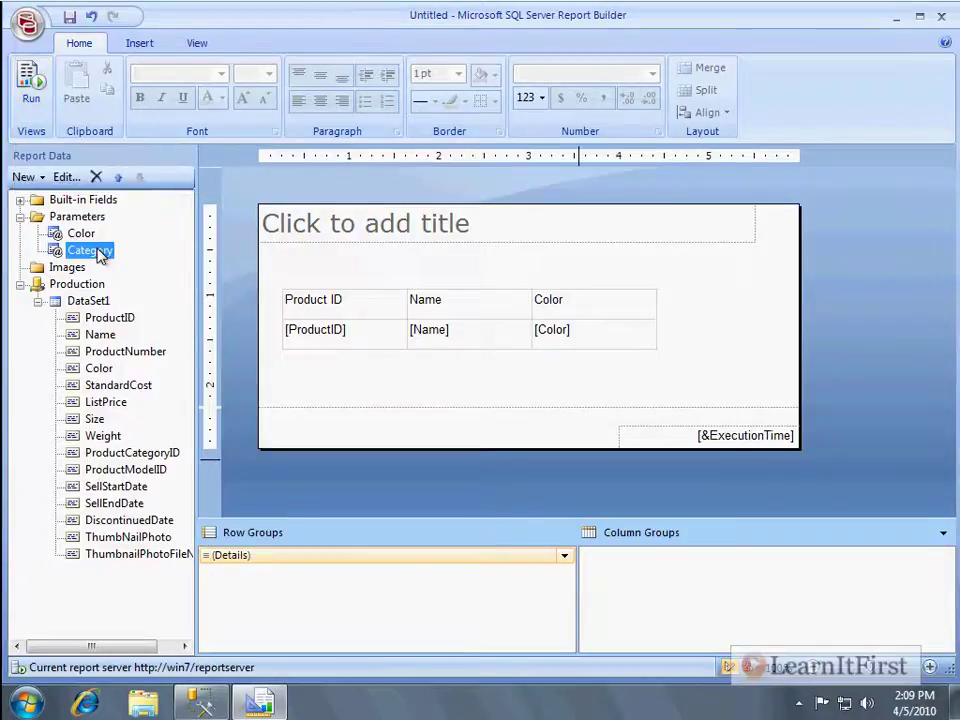
pyautogui.doubleClick(98, 254)
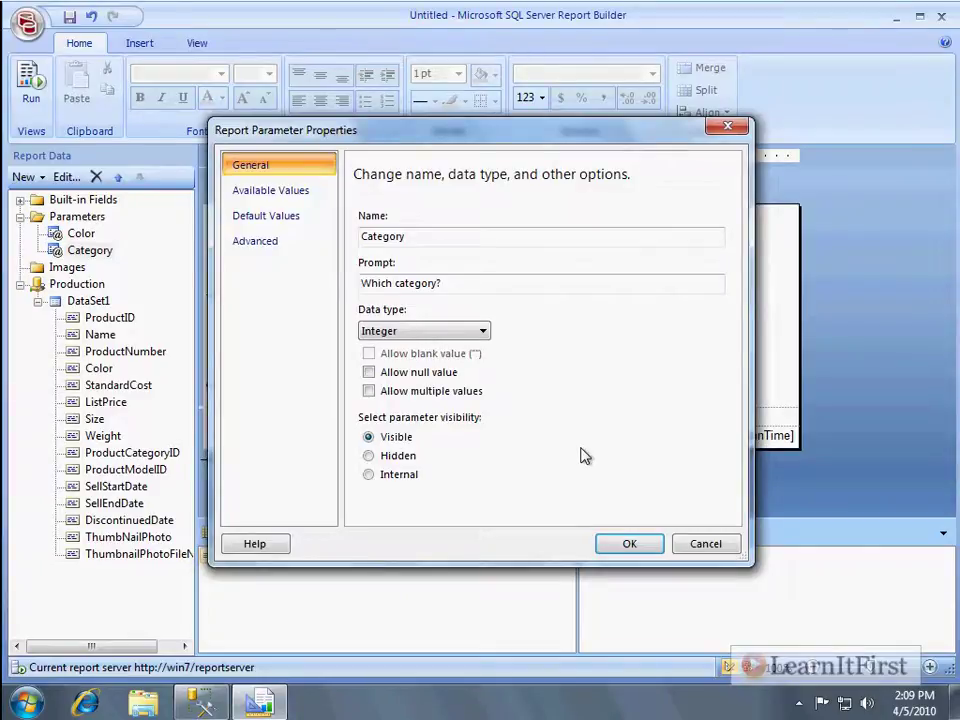
pyautogui.click(397, 456)
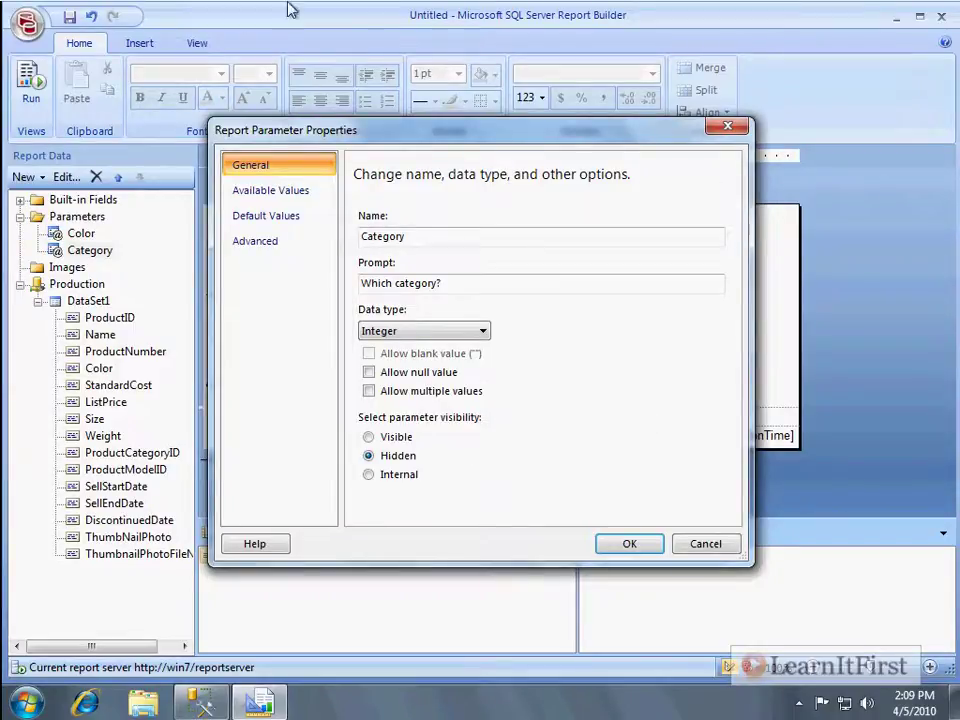
pyautogui.click(268, 193)
pyautogui.click(258, 224)
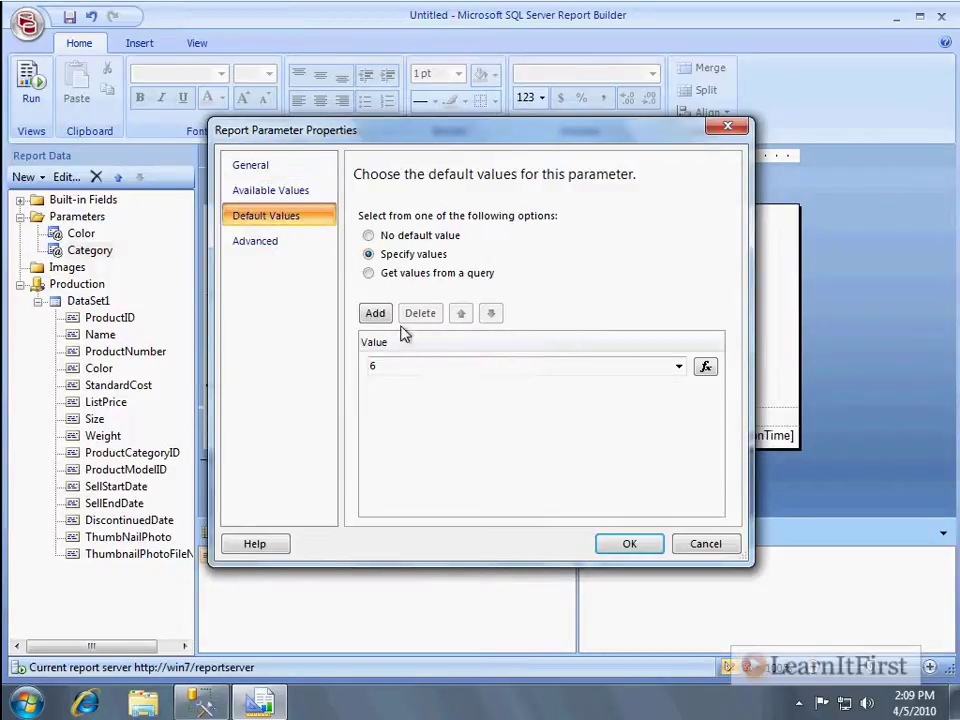
pyautogui.click(399, 368)
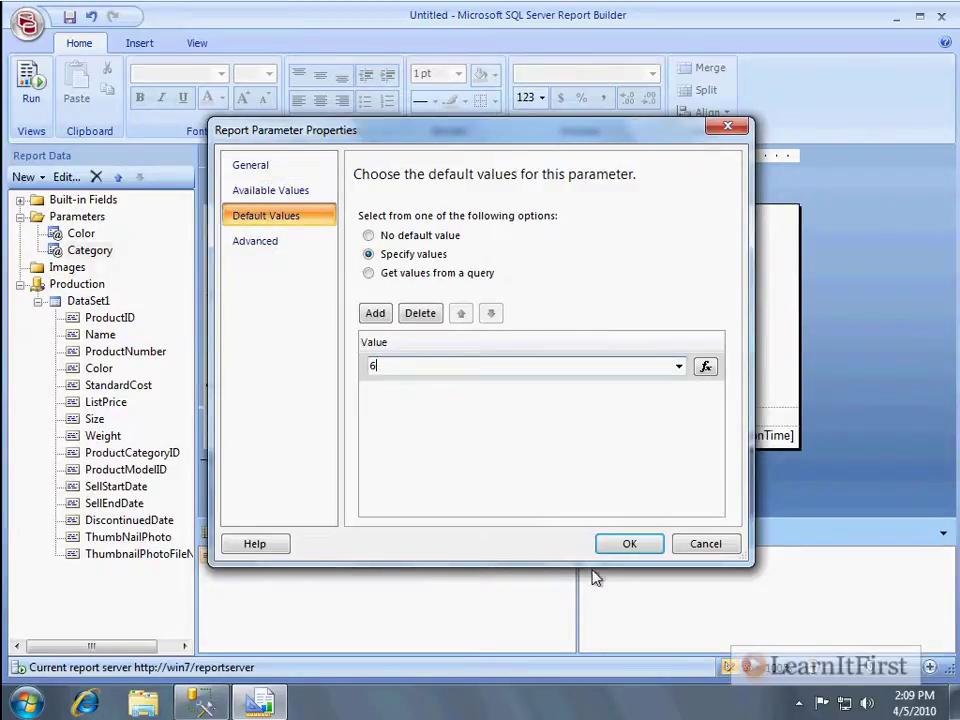
pyautogui.click(629, 544)
# Preview the report, which now prompts only for colour
pyautogui.press('F5')
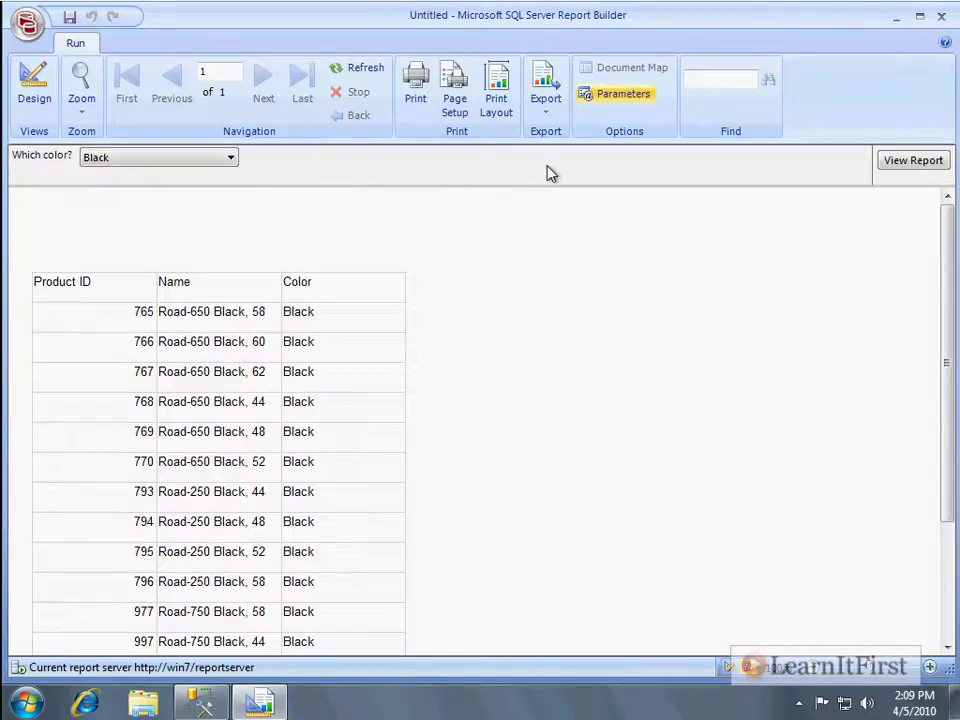
pyautogui.click(231, 158)
pyautogui.click(480, 208)
# Switch the Category parameter briefly to Internal, then set it back to Visible
pyautogui.click(33, 97)
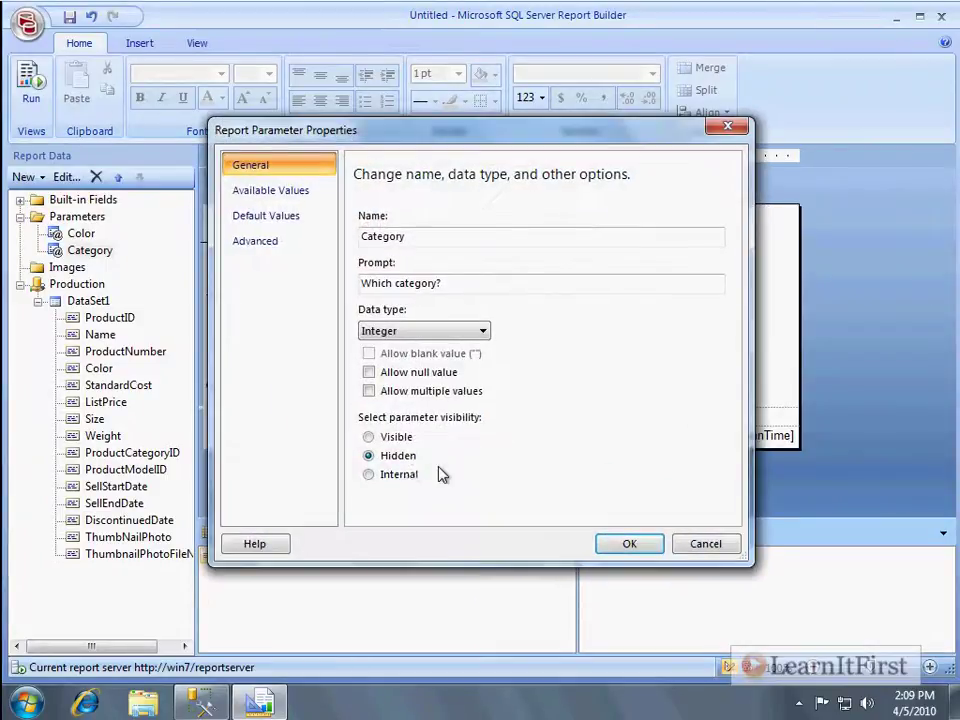
pyautogui.click(386, 474)
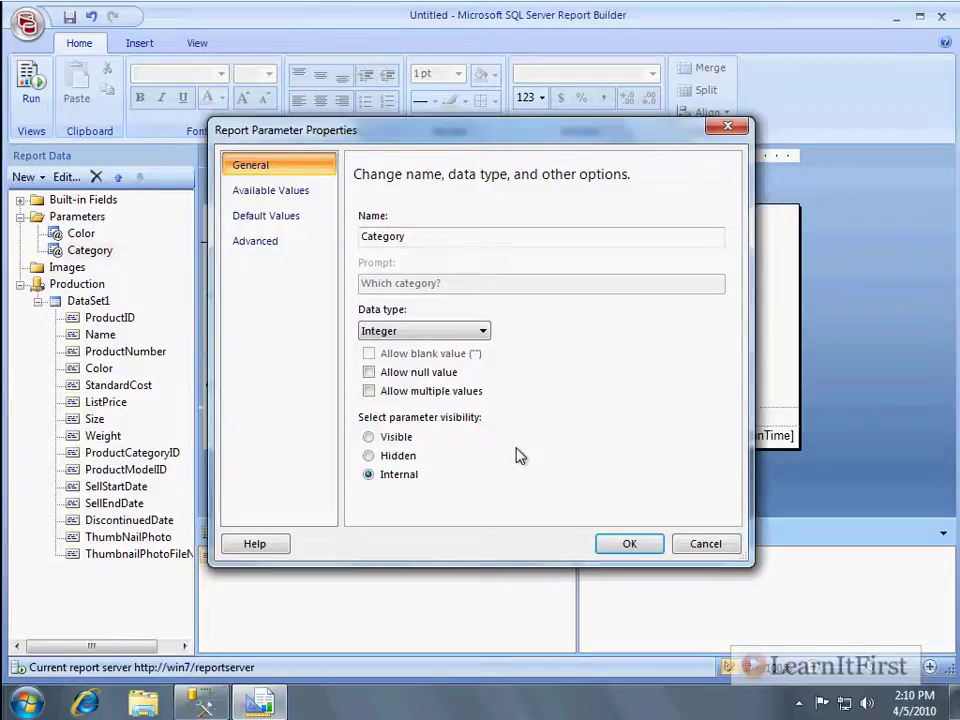
pyautogui.hotkey('ctrl', '2')
pyautogui.click(458, 450)
pyautogui.moveTo(362, 430); pyautogui.dragTo(465, 450)
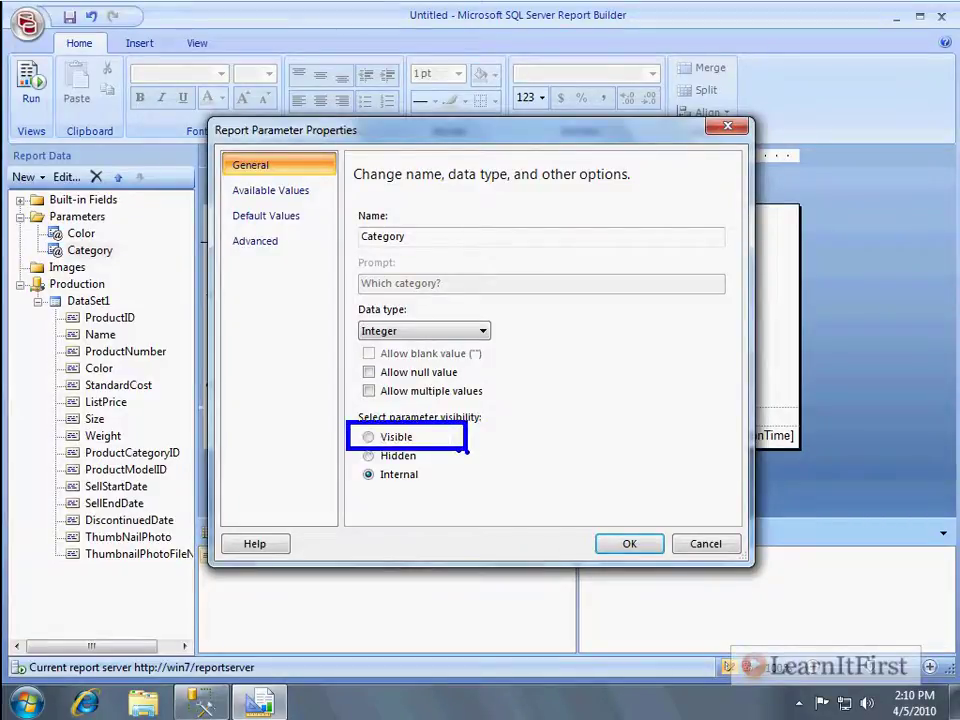
pyautogui.press('Escape')
pyautogui.click(400, 438)
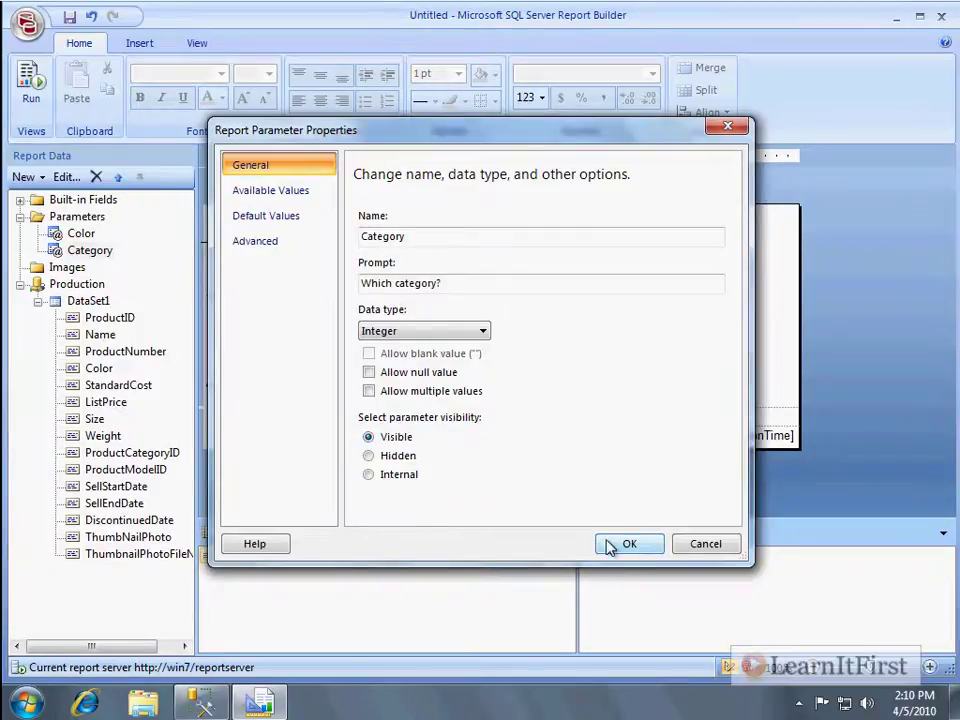
pyautogui.click(615, 545)
# Preview the report to confirm the category prompt is shown again
pyautogui.press('F5')
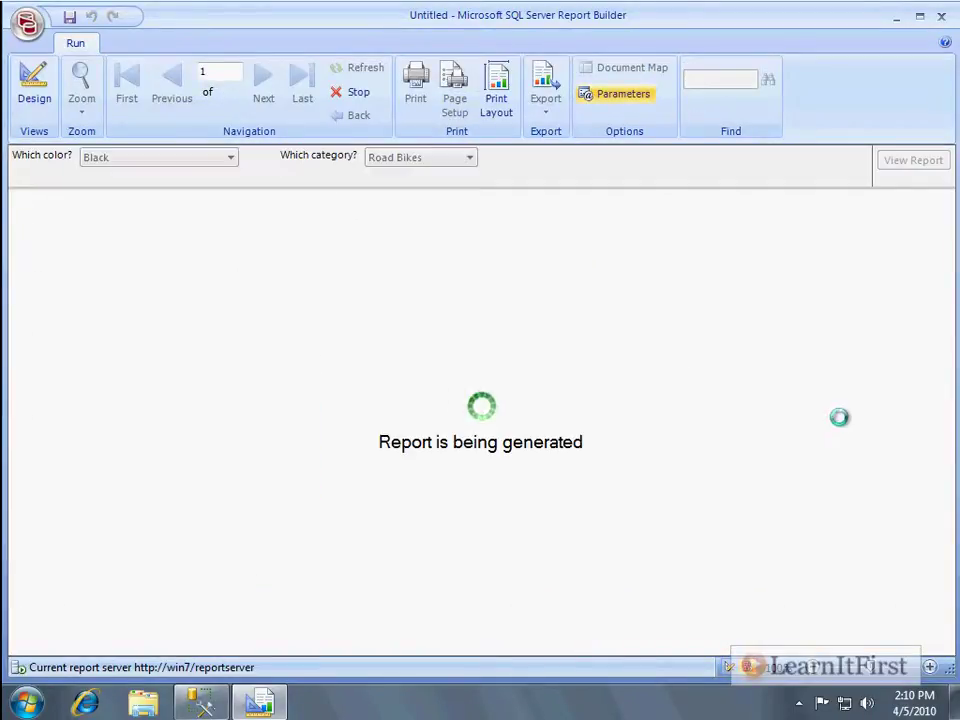
pyautogui.click(420, 160)
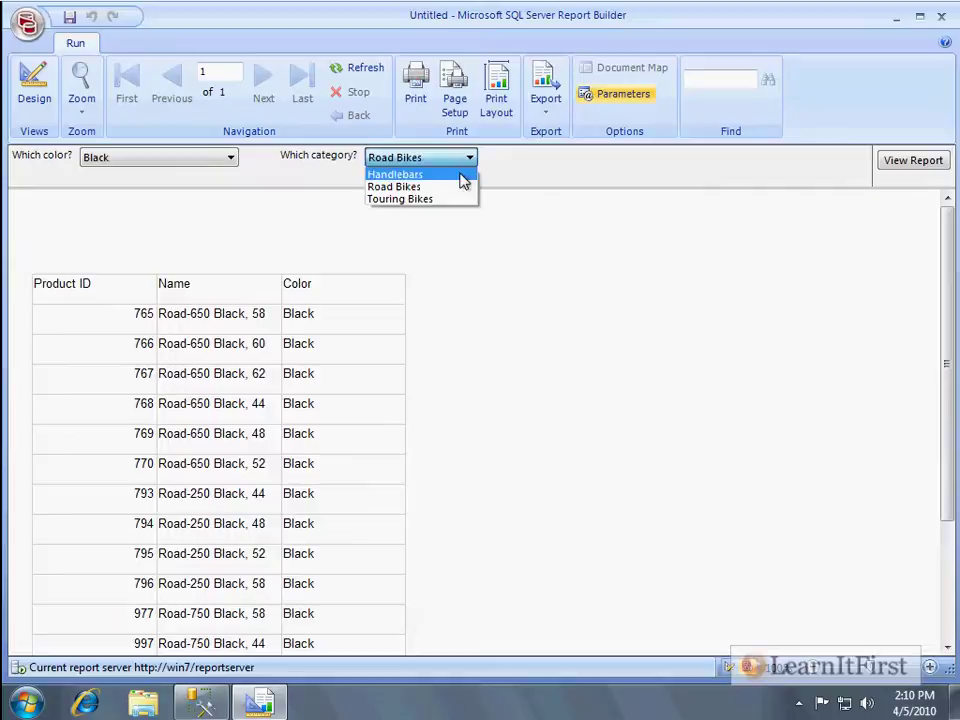
pyautogui.click(578, 214)
# Leave the Category parameter refreshing automatically and save its settings
pyautogui.click(33, 90)
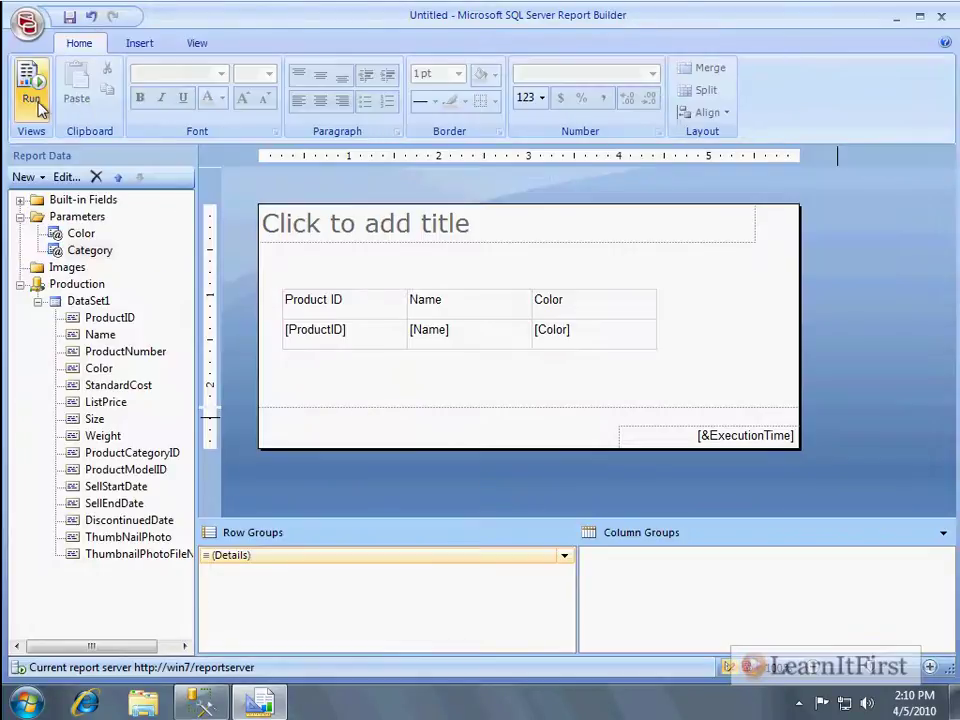
pyautogui.doubleClick(74, 250)
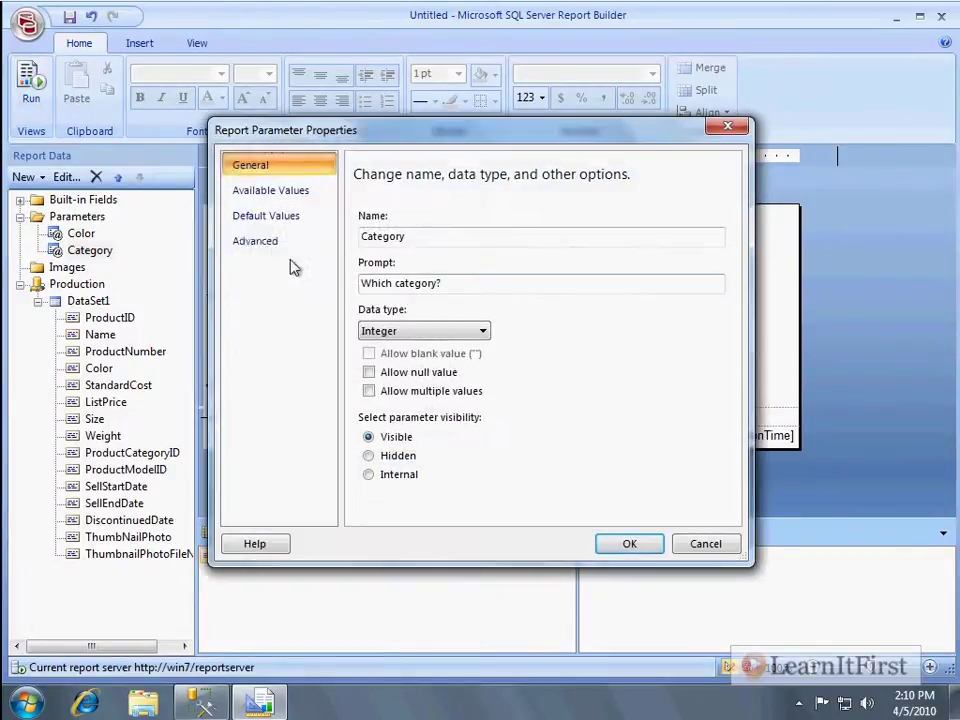
pyautogui.click(274, 250)
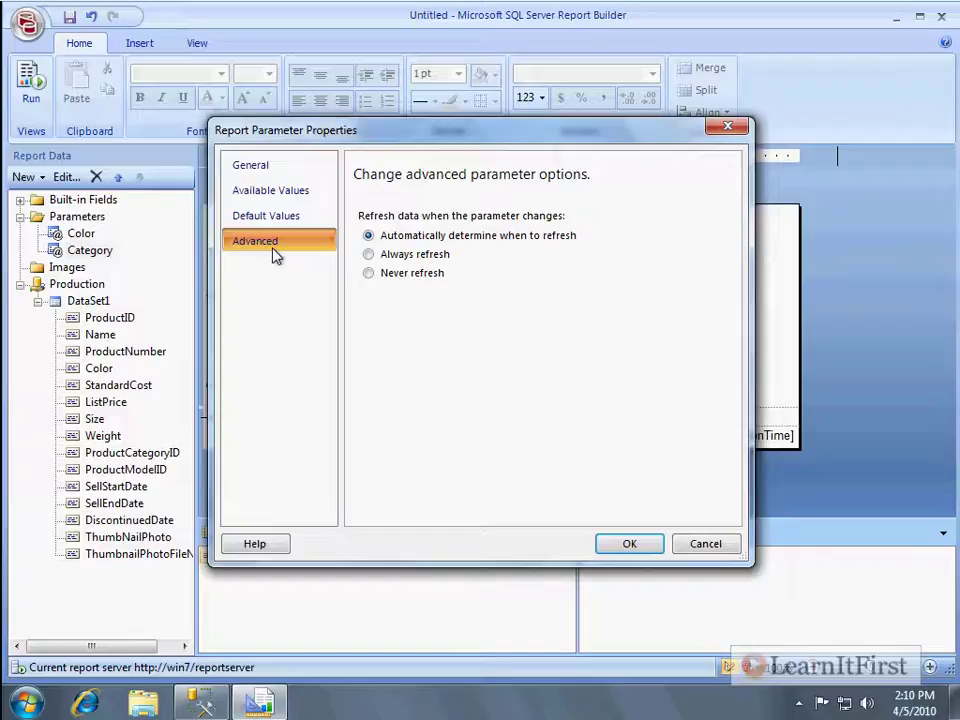
pyautogui.click(628, 548)
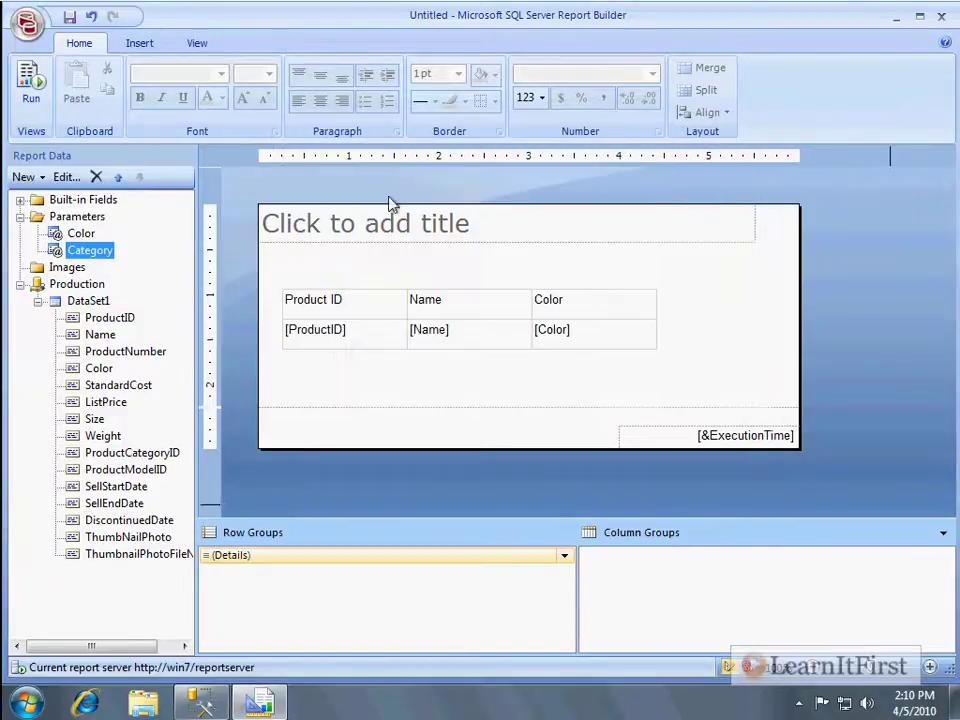
# Add a new dataset named BikeCategory on the Production data source
pyautogui.click(37, 301)
pyautogui.rightClick(86, 285)
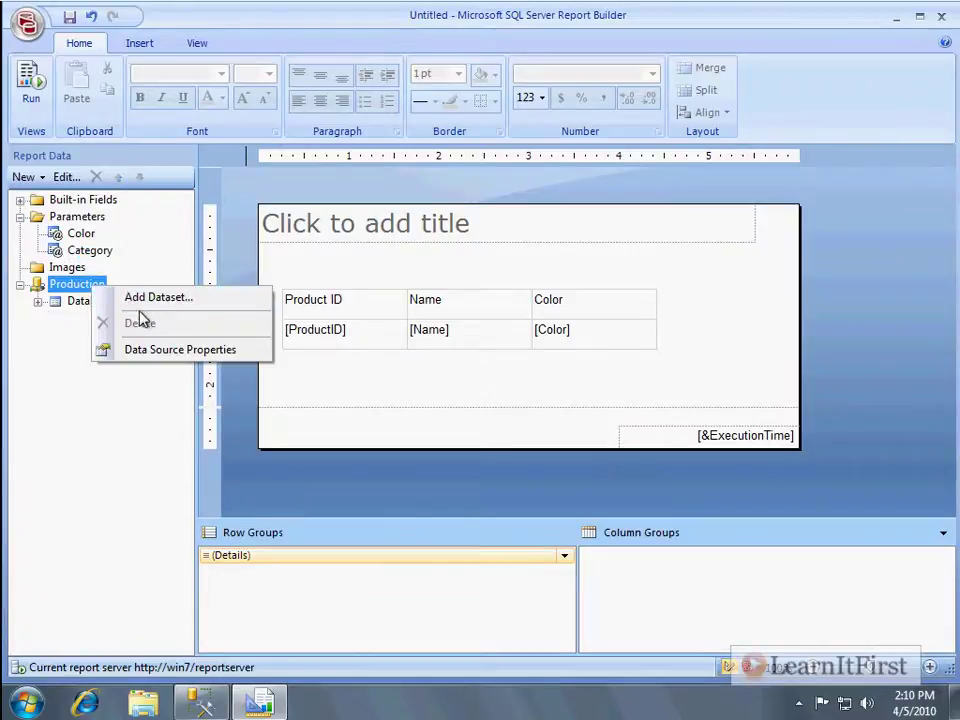
pyautogui.click(207, 303)
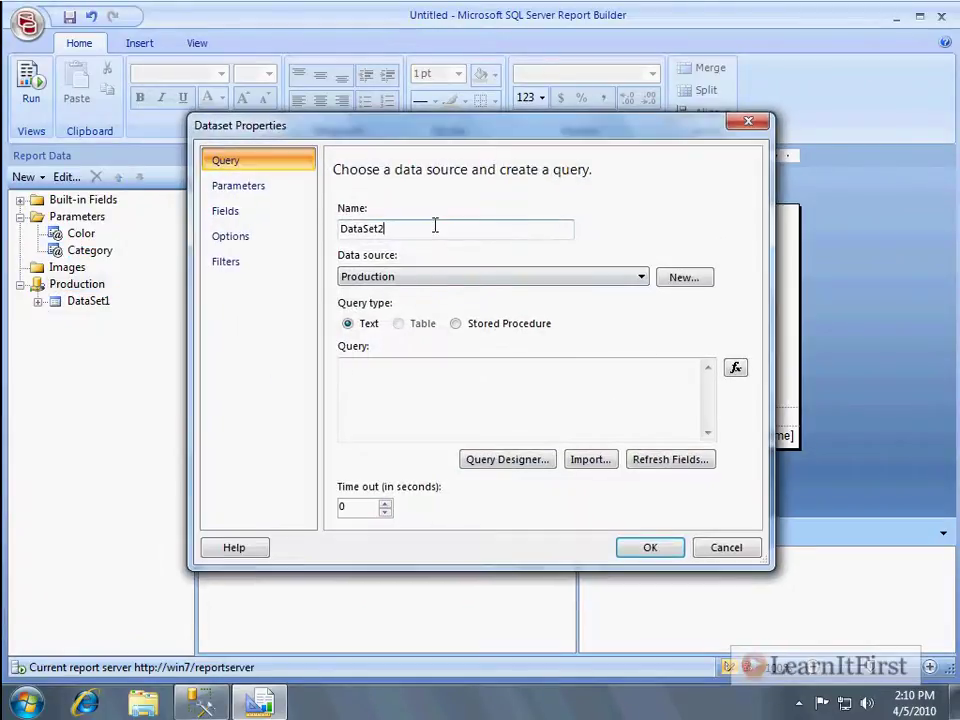
pyautogui.doubleClick(435, 226)
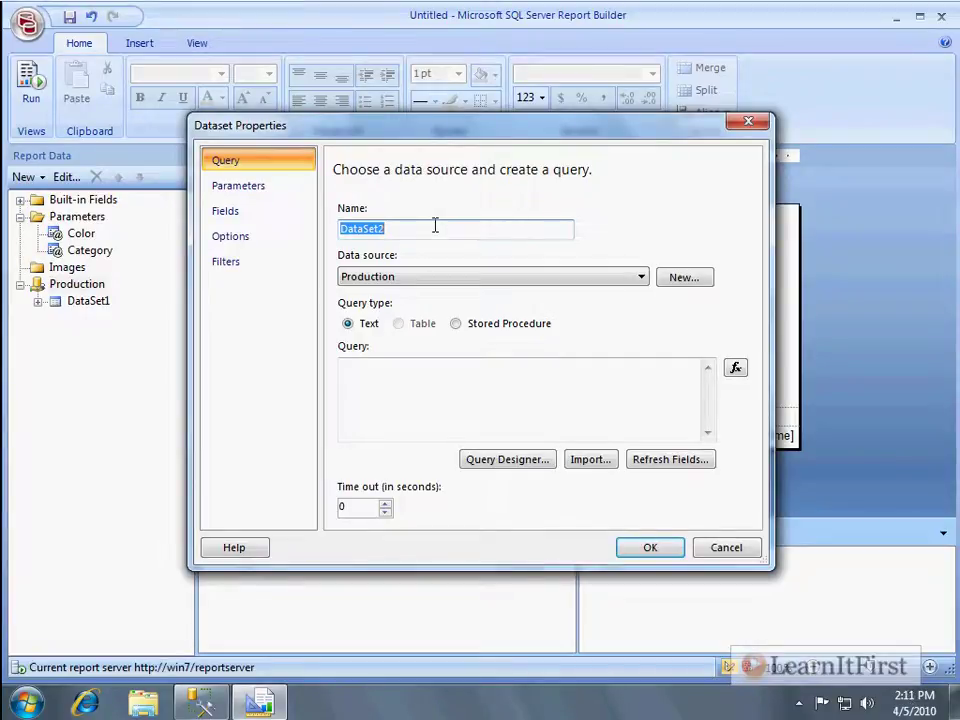
pyautogui.write('Product')
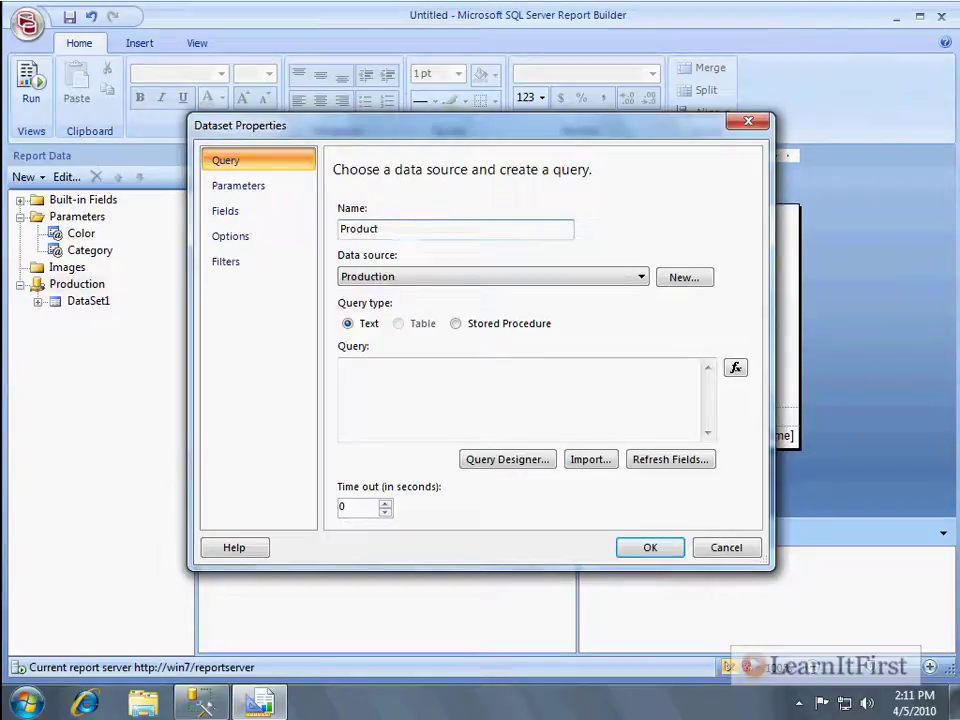
pyautogui.hotkey('shift', 'Home')
pyautogui.write('Bike Cat')
pyautogui.write('egory')
pyautogui.click(364, 229)
pyautogui.press('BackSpace')
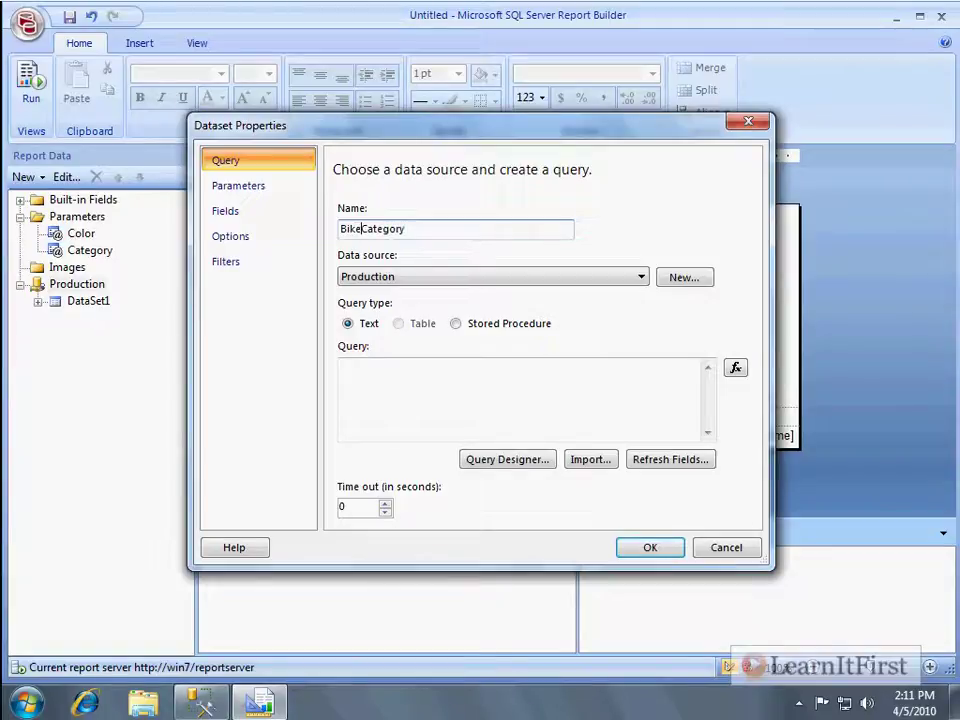
# Enter the query SELECT TOP(1) ProductCategoryId FROM SalesLT.ProductCategory WHERE Name = 'Bikes' and save
pyautogui.click(440, 394)
pyautogui.write('SELECT ')
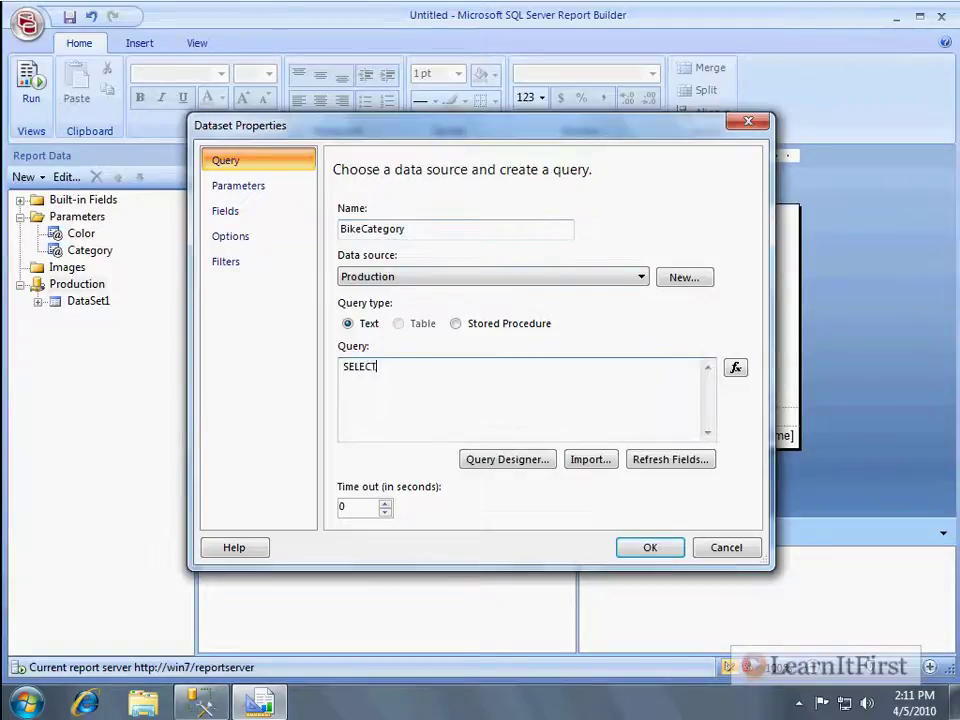
pyautogui.write('ProductCategoryId ')
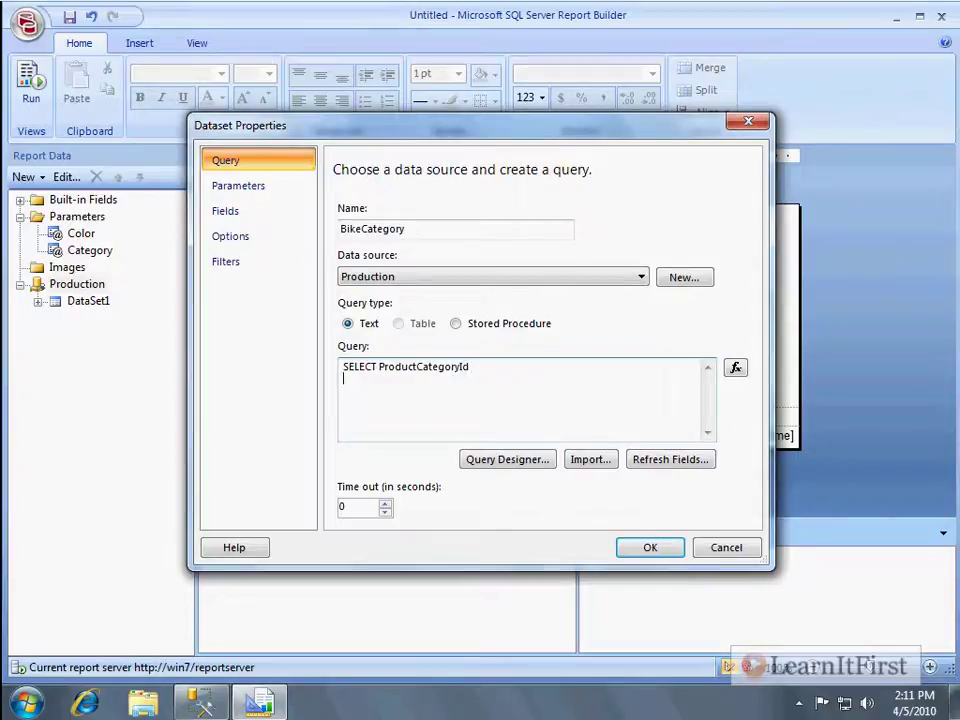
pyautogui.write('FROM Sales.')
pyautogui.press('BackSpace')
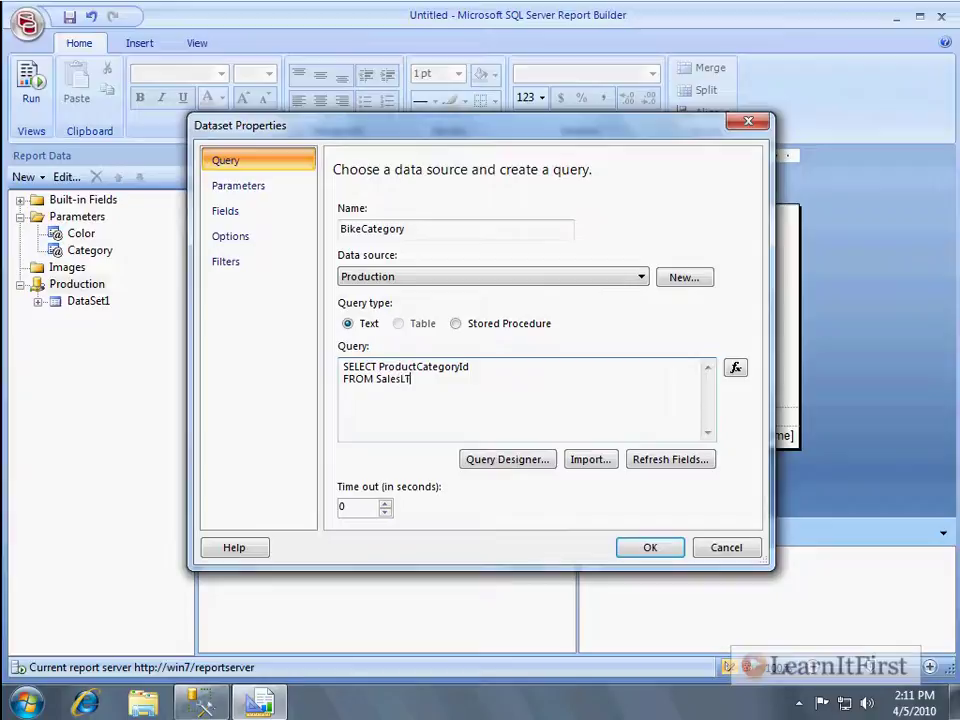
pyautogui.write('LT.ProductCategory')
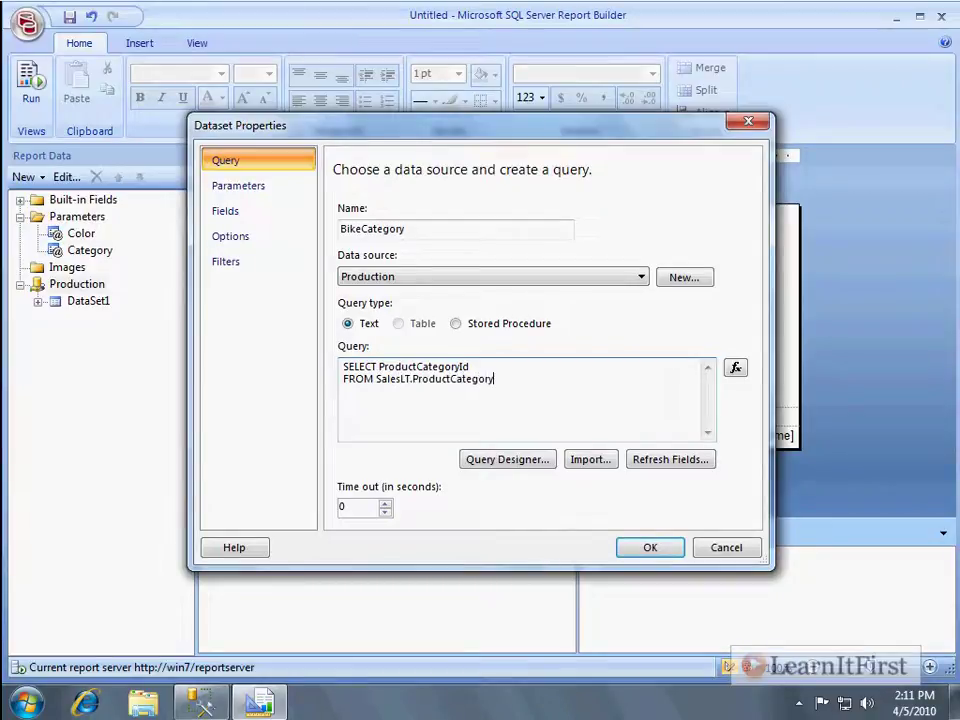
pyautogui.press('Return')
pyautogui.write("WHERE Name = 'Bo")
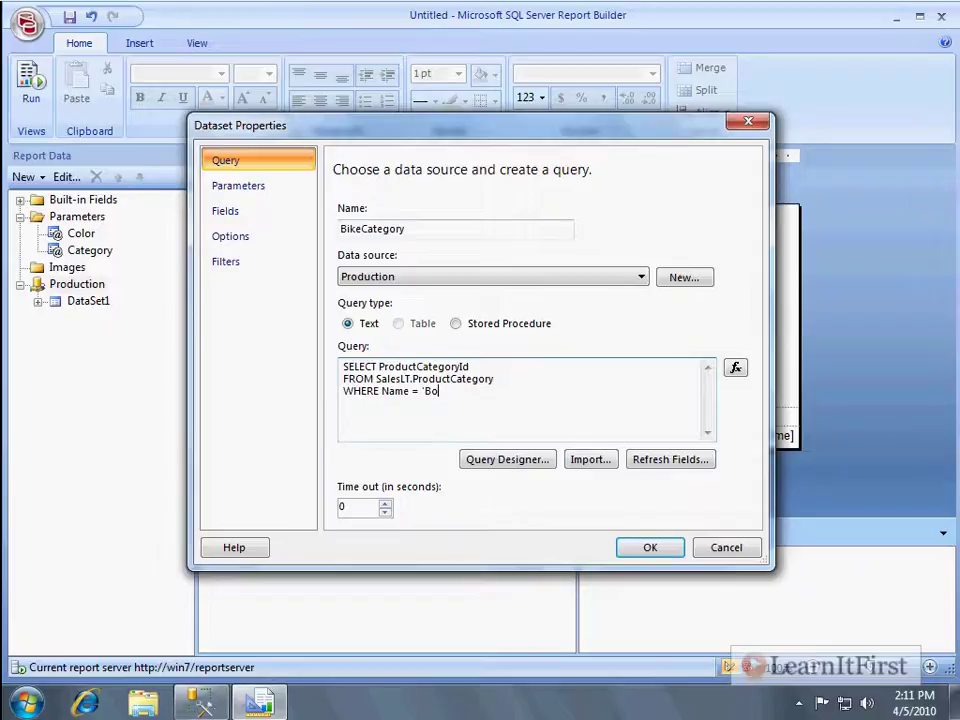
pyautogui.press('BackSpace')
pyautogui.press('BackSpace')
pyautogui.write("ikes'")
pyautogui.click(381, 367)
pyautogui.write('TOP(1)')
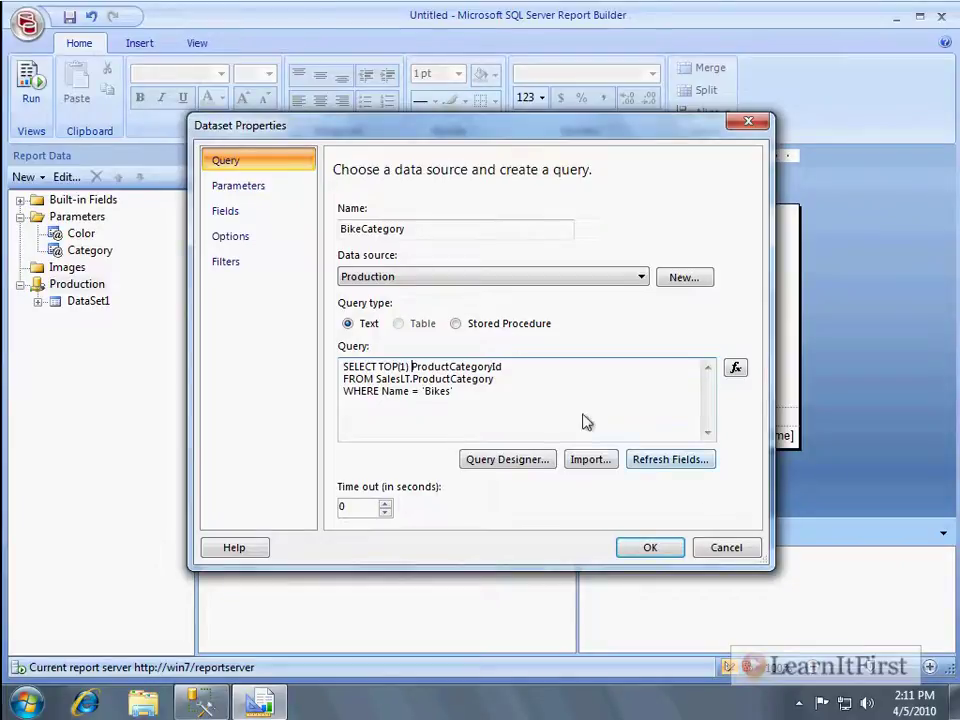
pyautogui.click(529, 391)
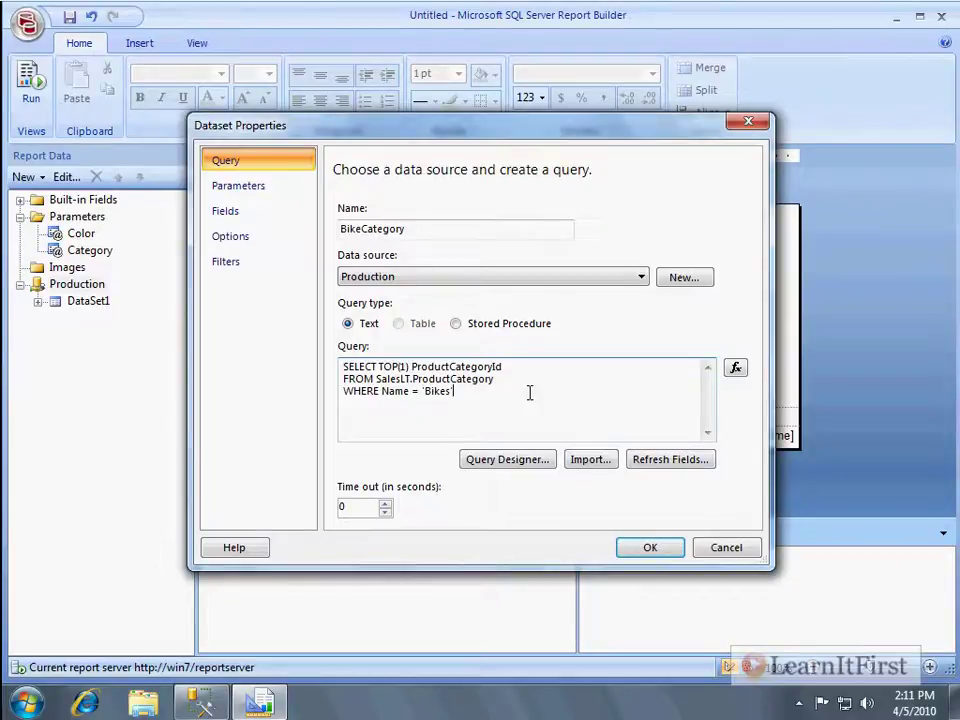
pyautogui.click(645, 550)
# Add a new report parameter named BikeCategoryId and mark it hidden
pyautogui.click(97, 220)
pyautogui.rightClick(100, 222)
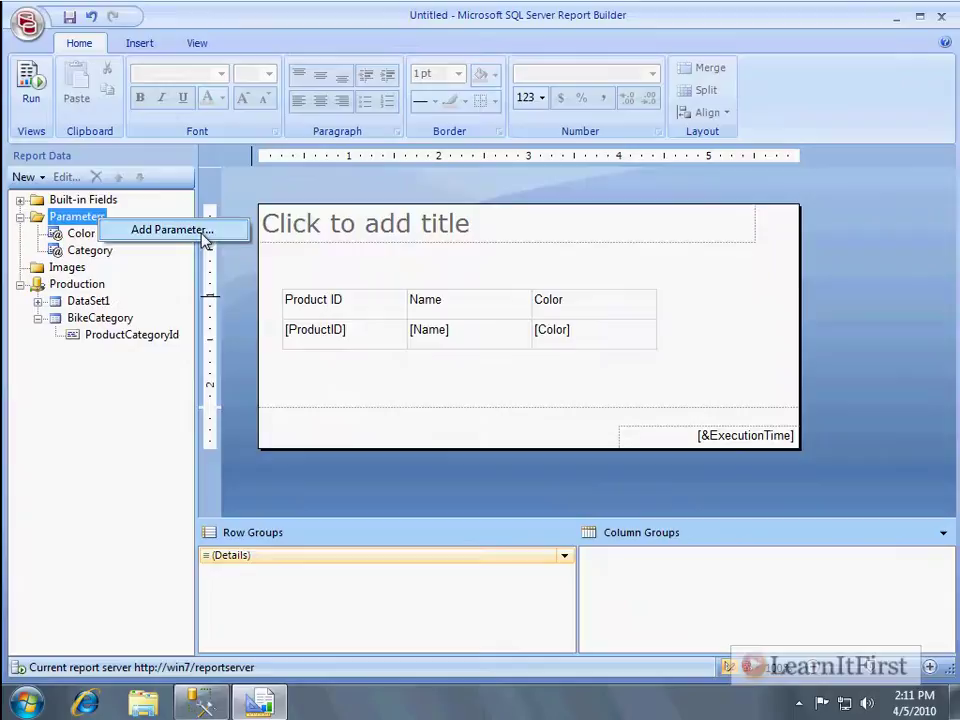
pyautogui.click(204, 232)
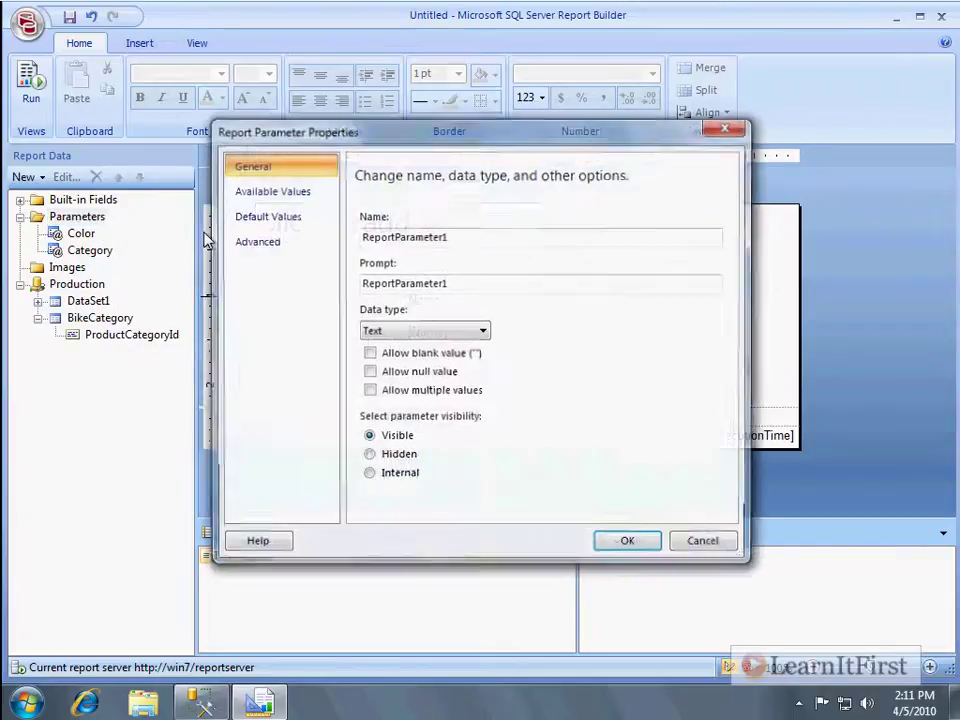
pyautogui.write('BikeCategoryId')
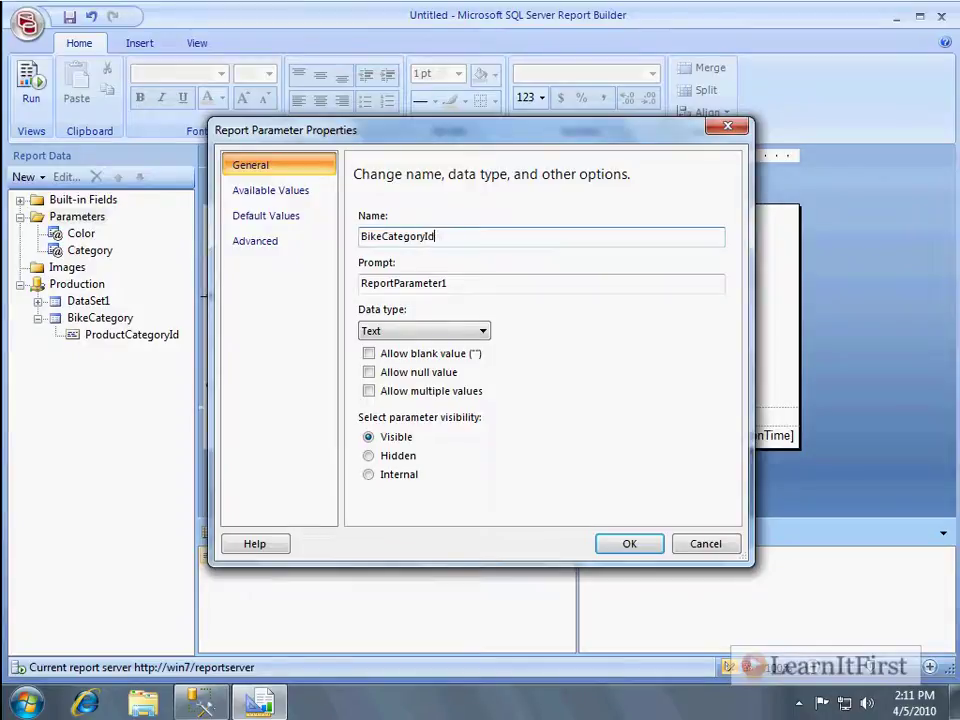
pyautogui.press('Tab')
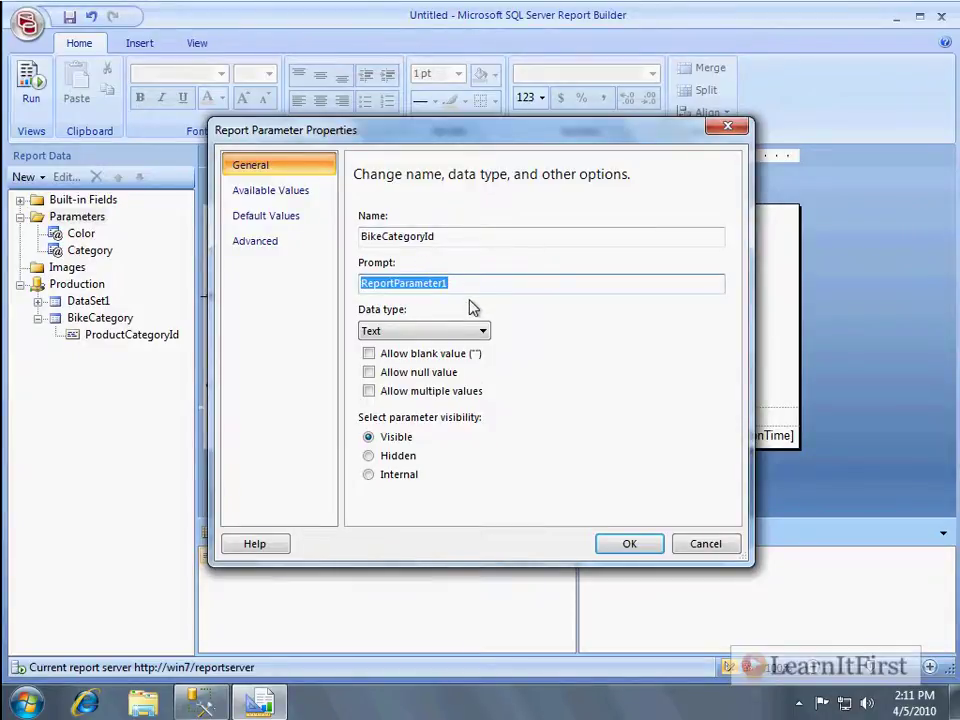
pyautogui.click(405, 457)
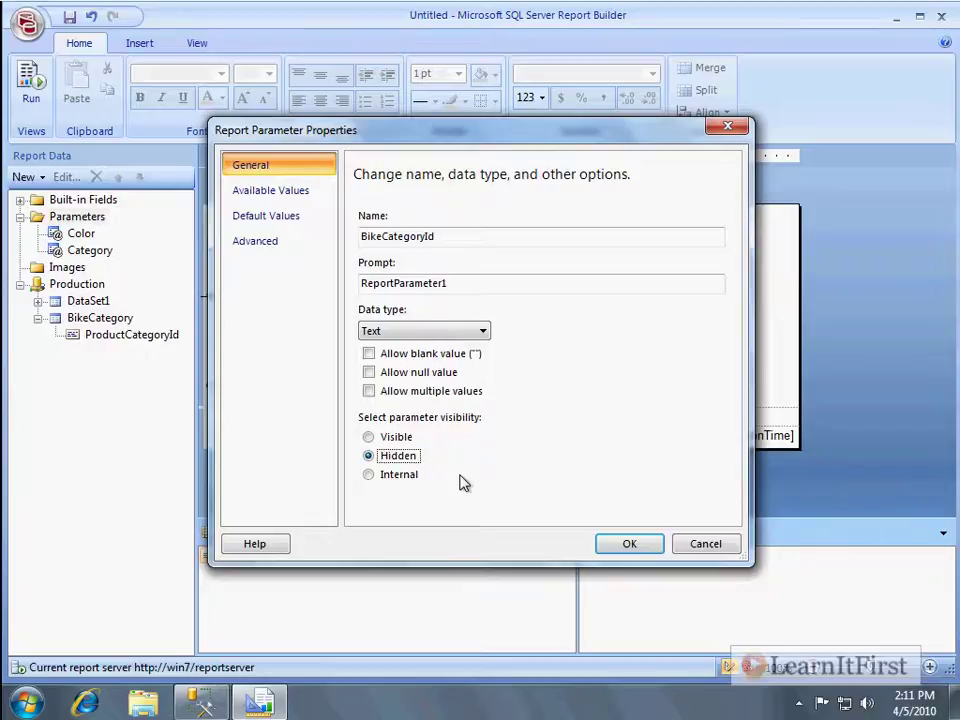
# Default BikeCategoryId to ProductCategoryId from the BikeCategory dataset query, and save the parameter
pyautogui.click(277, 222)
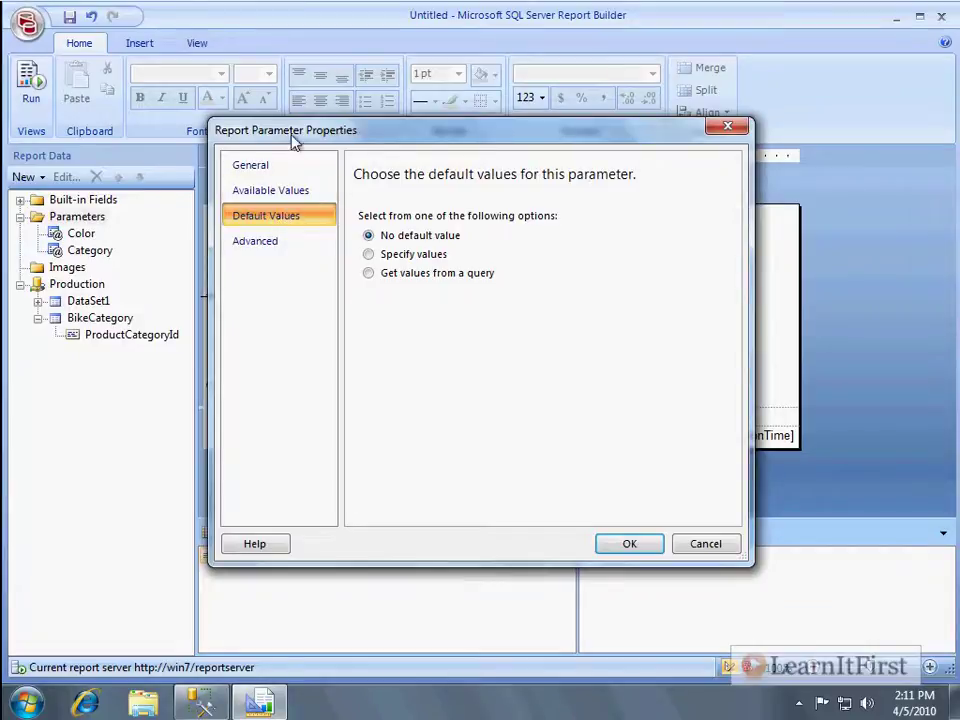
pyautogui.click(422, 275)
pyautogui.click(497, 333)
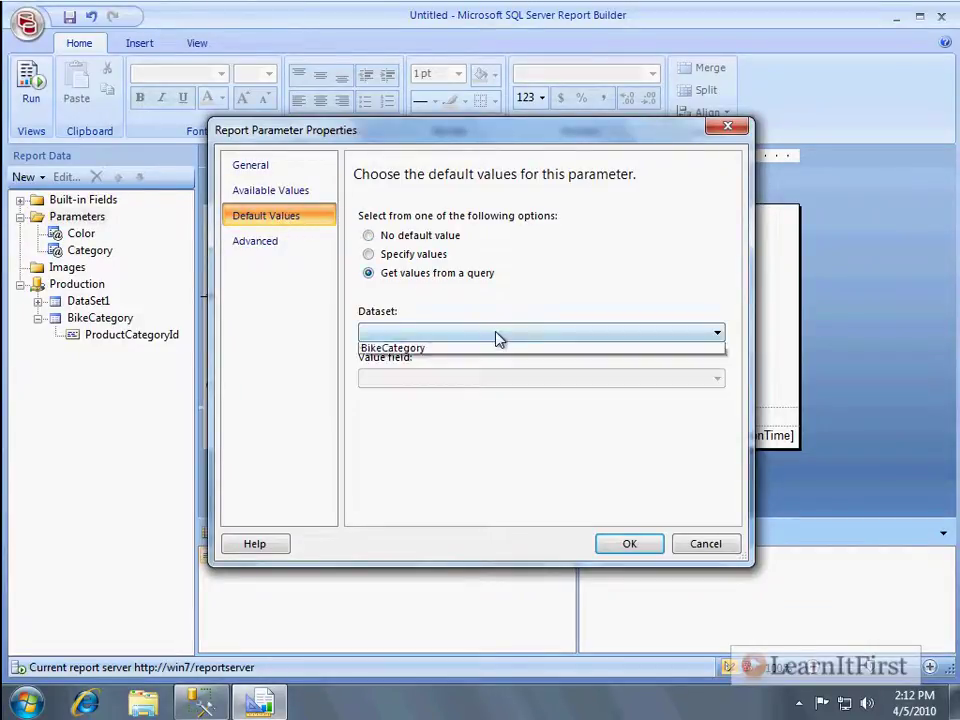
pyautogui.click(481, 364)
pyautogui.click(478, 379)
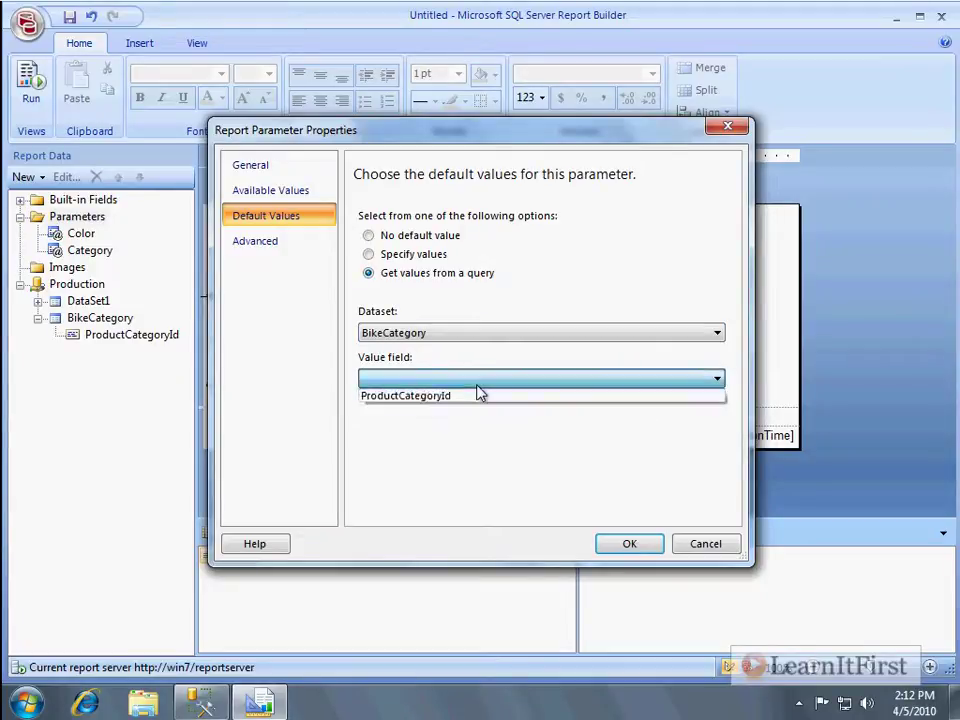
pyautogui.click(469, 398)
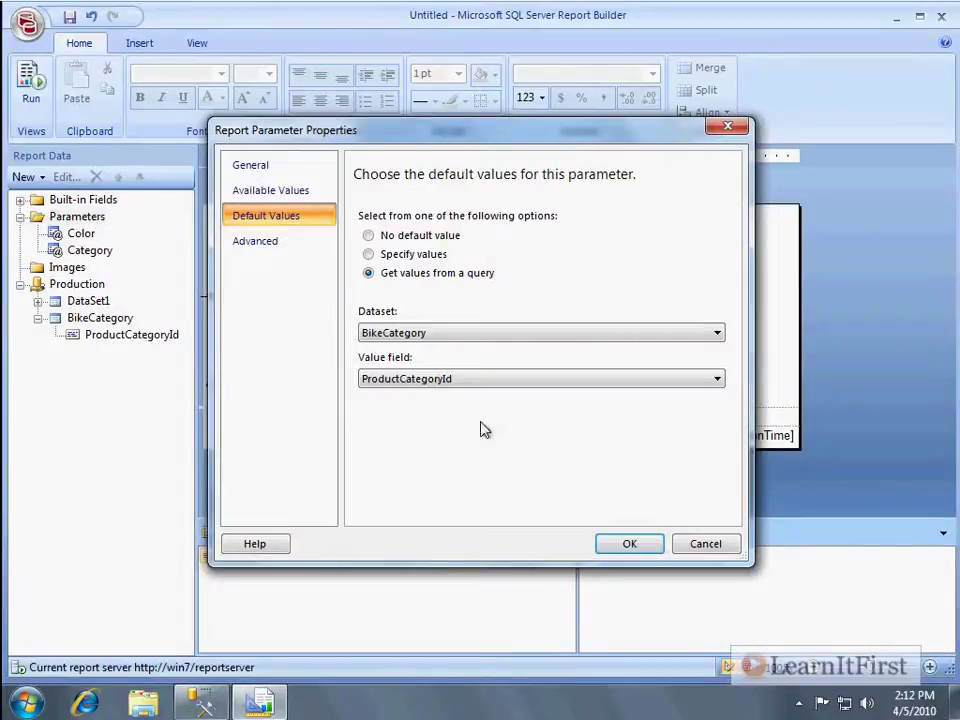
pyautogui.click(628, 545)
# Preview the Black / Road Bikes report, then return to design view and select Category
pyautogui.press('F5')
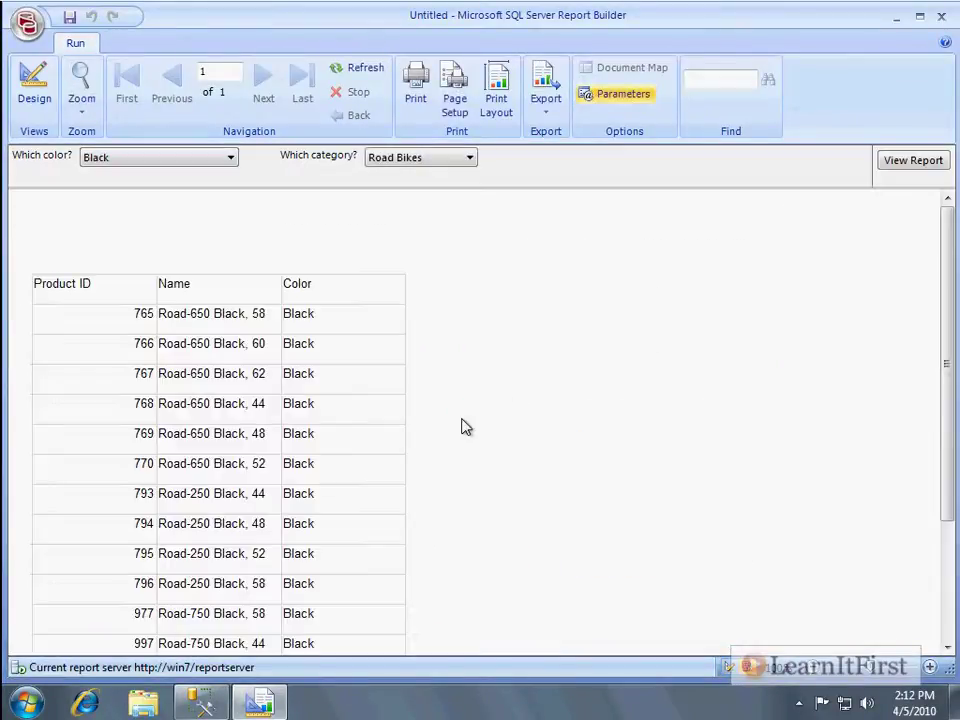
pyautogui.click(34, 88)
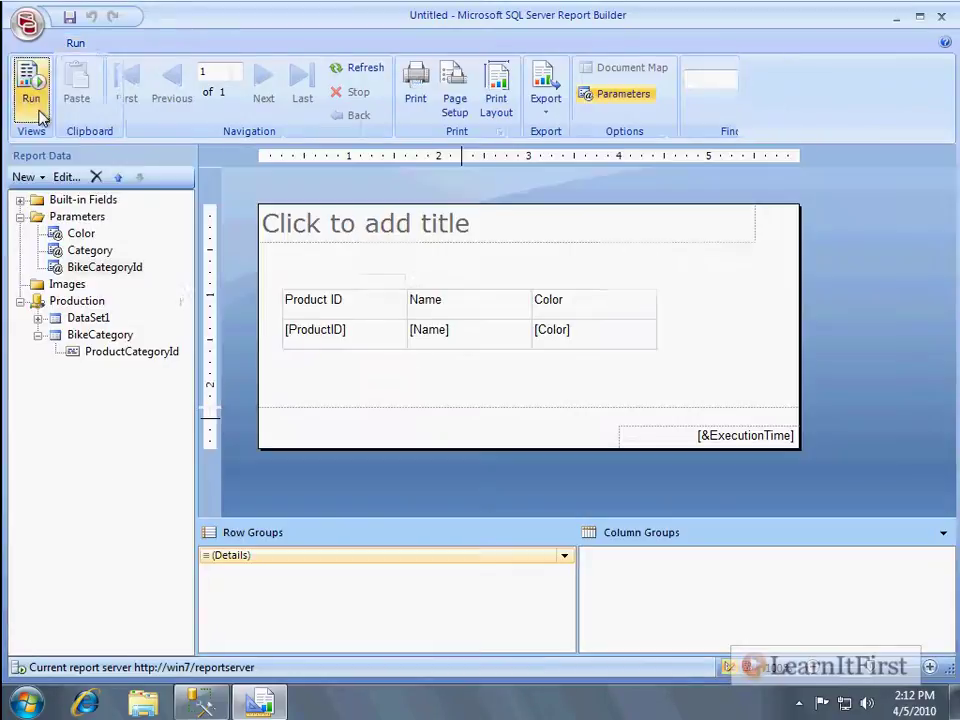
pyautogui.click(96, 252)
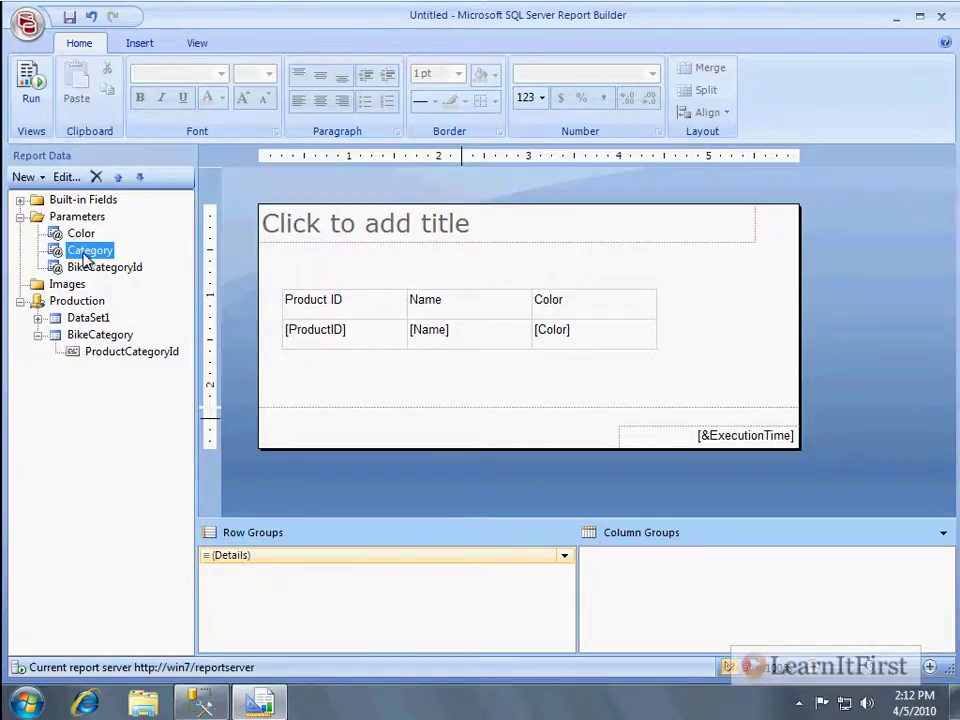
# Start a query-based available-values setup for Category, then cancel without choosing a dataset
pyautogui.doubleClick(88, 251)
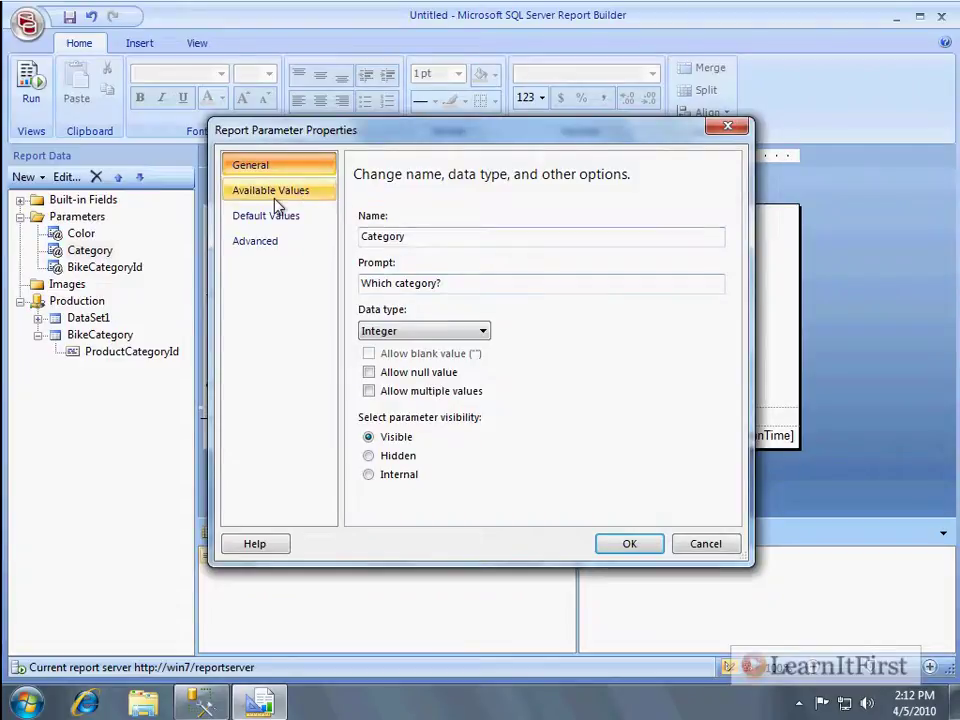
pyautogui.click(277, 198)
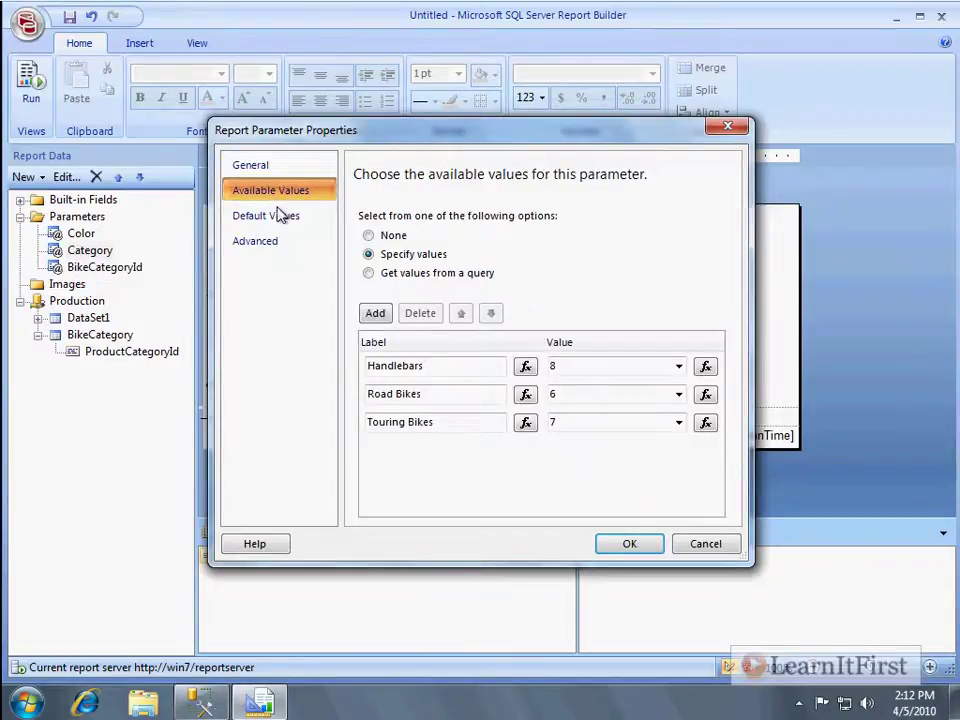
pyautogui.click(420, 279)
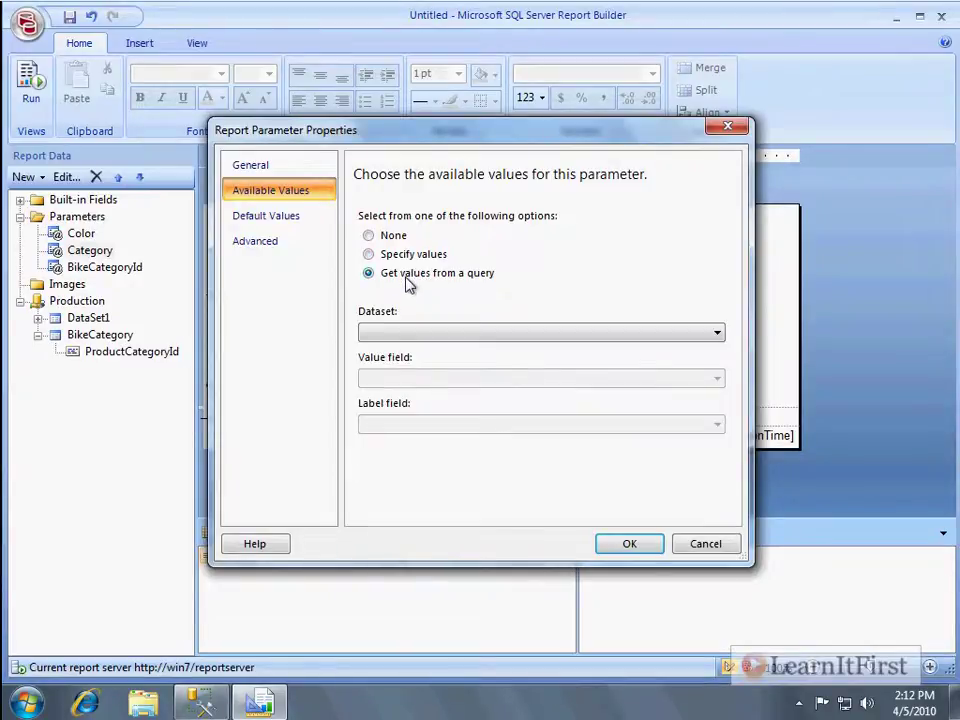
pyautogui.click(534, 332)
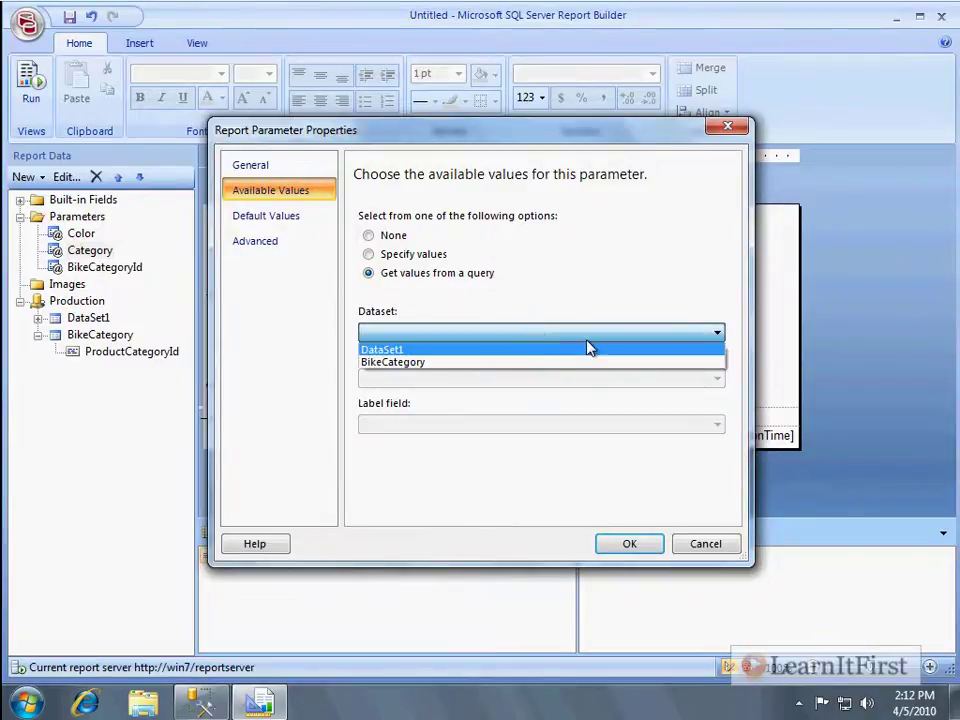
pyautogui.click(714, 549)
pyautogui.click(714, 549)
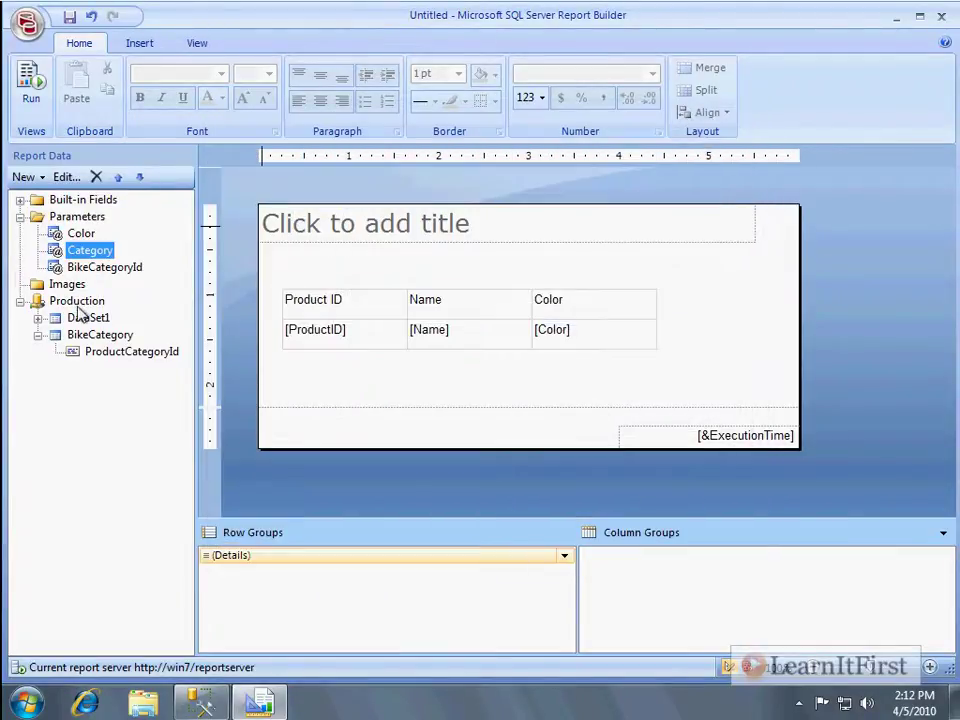
pyautogui.rightClick(91, 304)
pyautogui.click(120, 316)
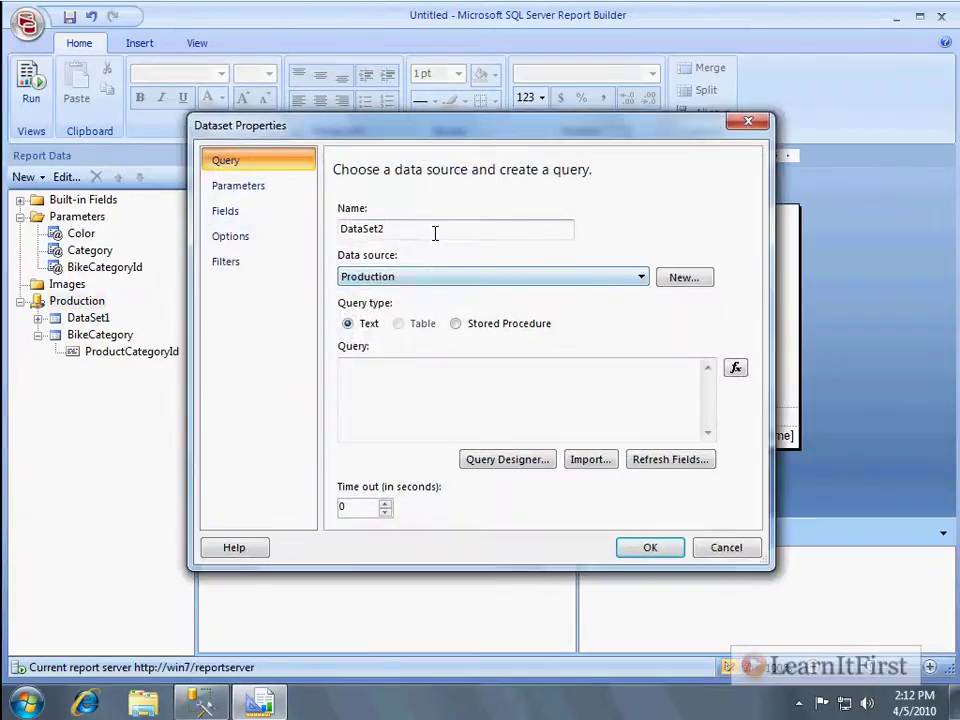
pyautogui.write('Produc')
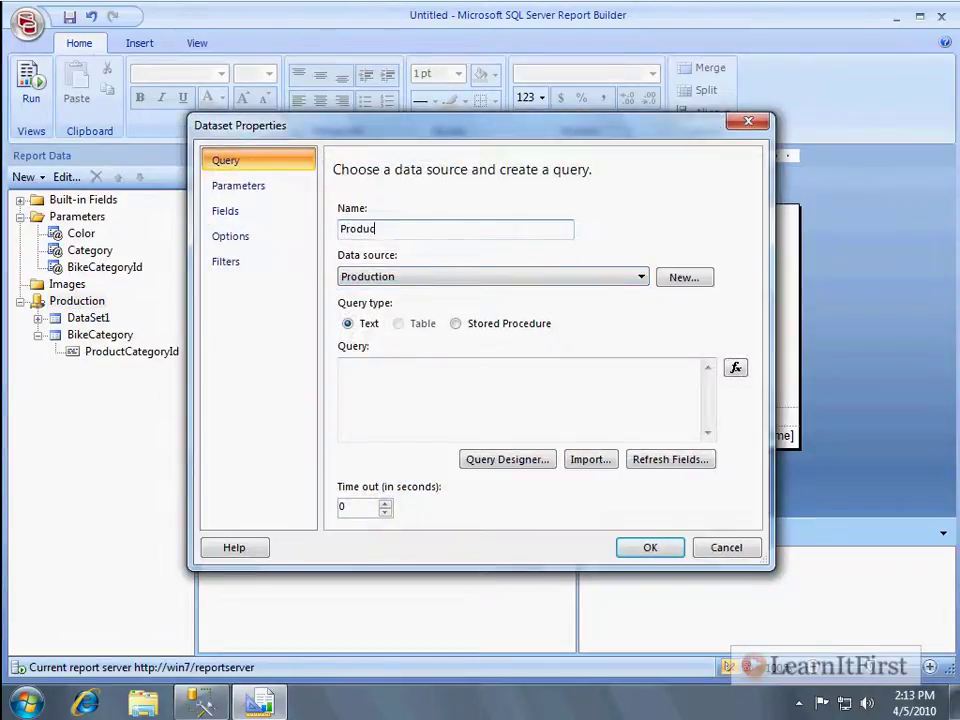
pyautogui.write('tCategory')
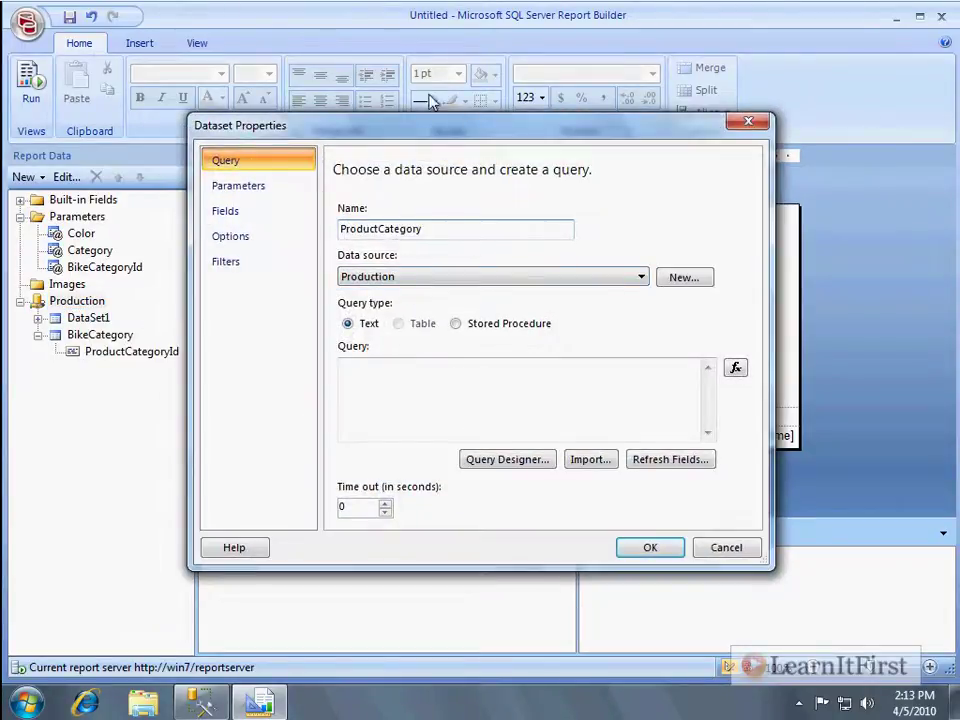
pyautogui.click(456, 377)
pyautogui.write('SELECT')
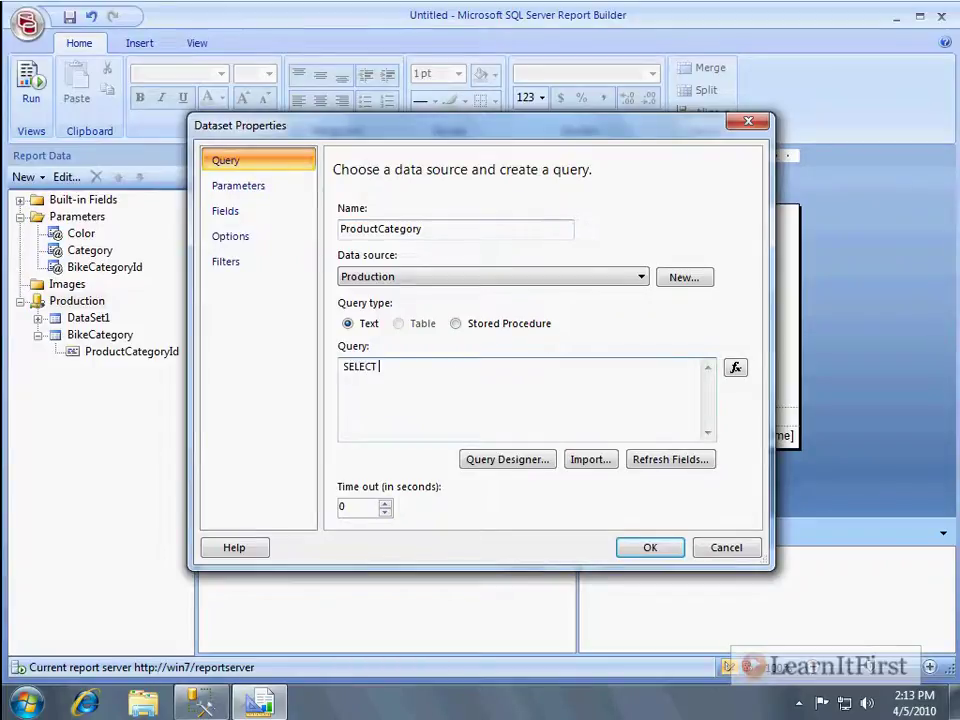
pyautogui.write(' Name, ProductCategoryId')
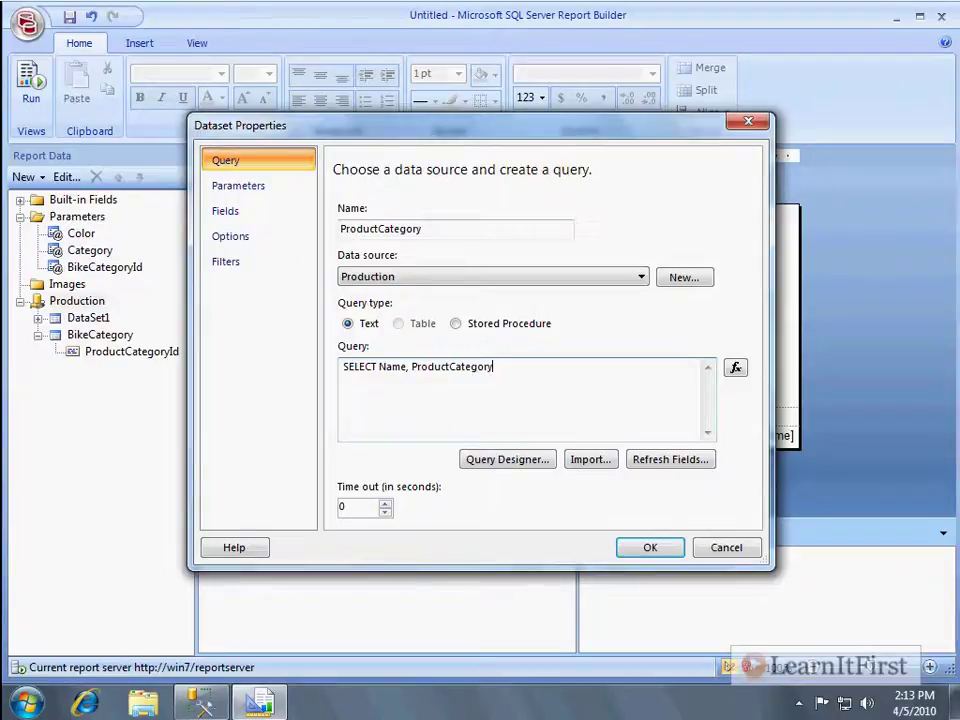
pyautogui.press('Return')
pyautogui.write('FROM SalesLT.Product')
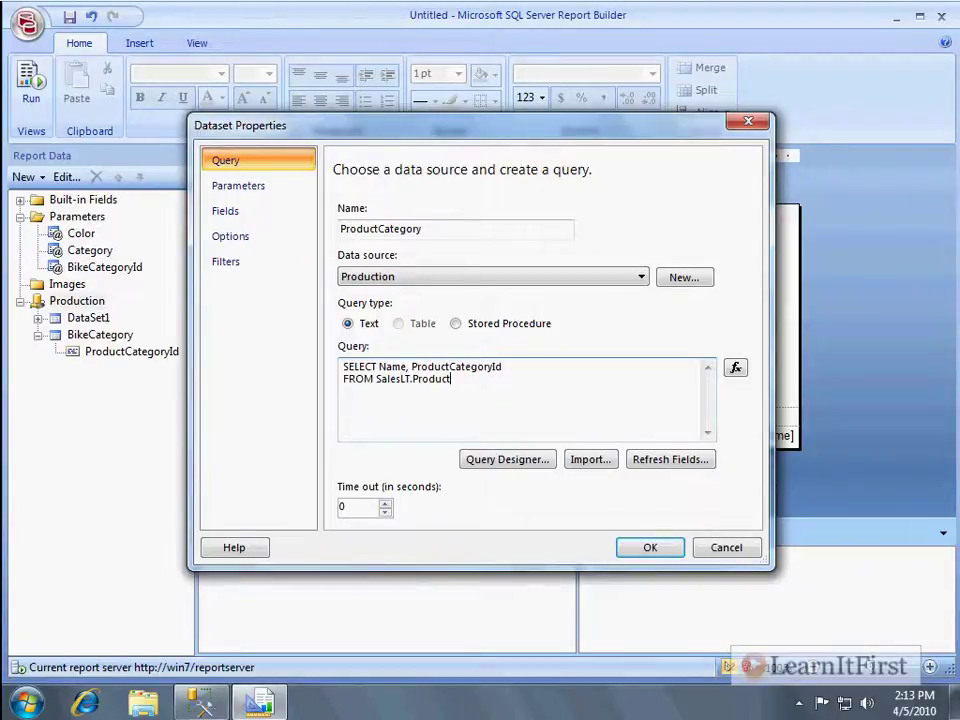
pyautogui.write('Category W')
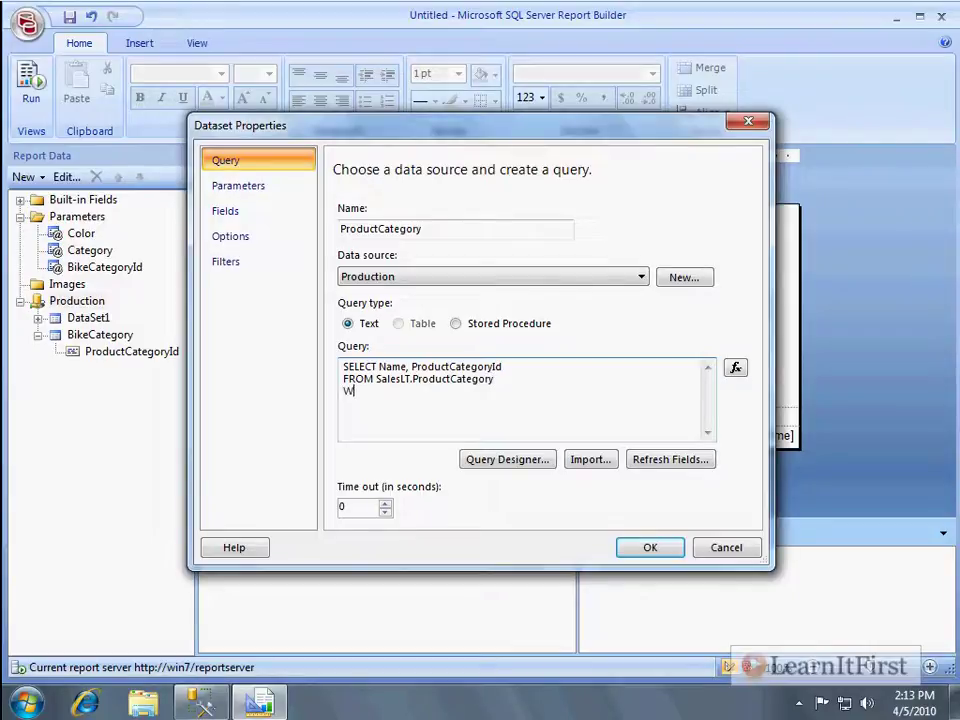
pyautogui.write('HERE ParentProductCategor')
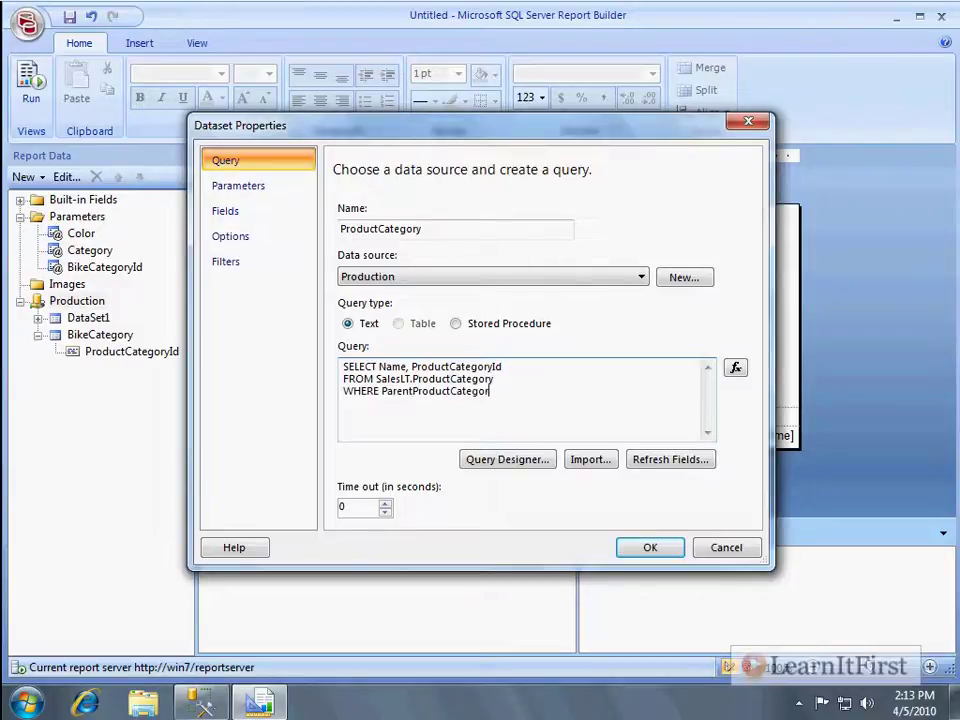
pyautogui.write('yId = @Bik')
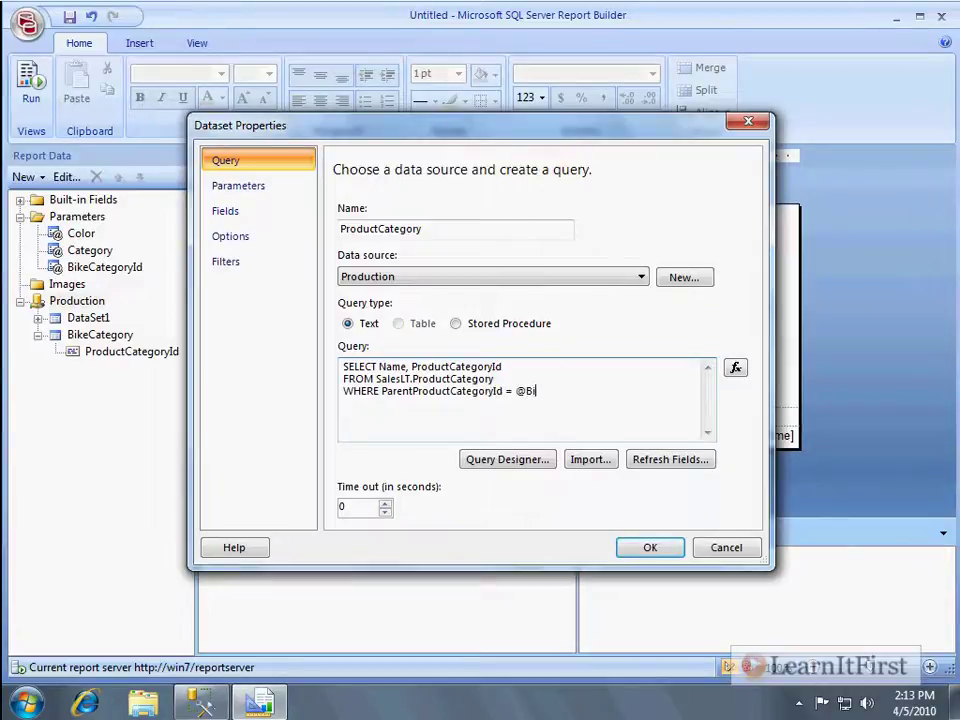
pyautogui.write('eCategoryId')
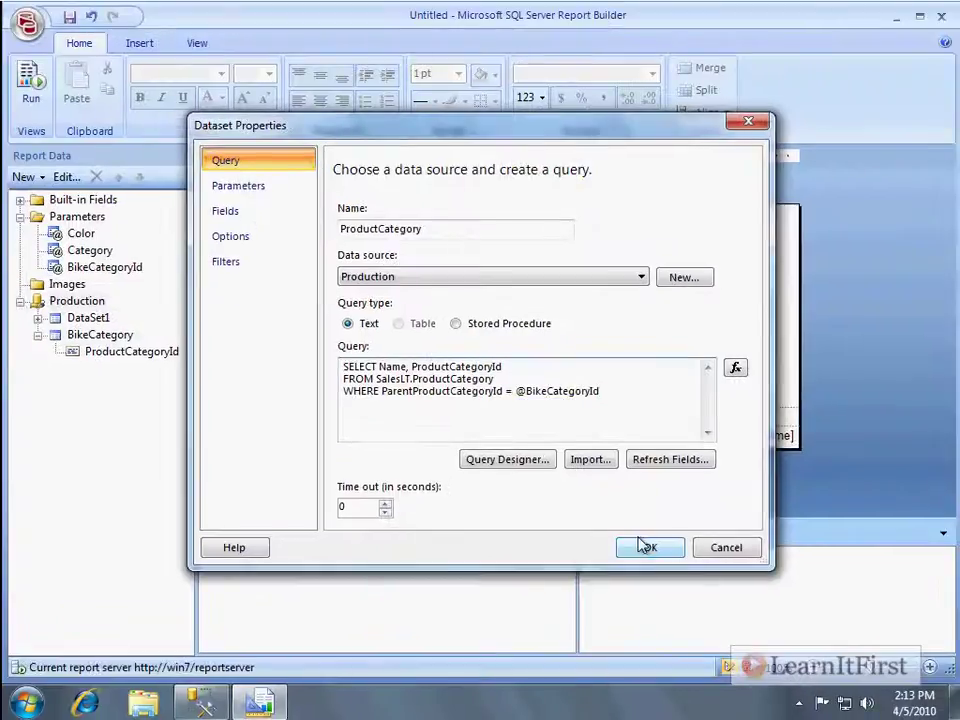
pyautogui.click(647, 547)
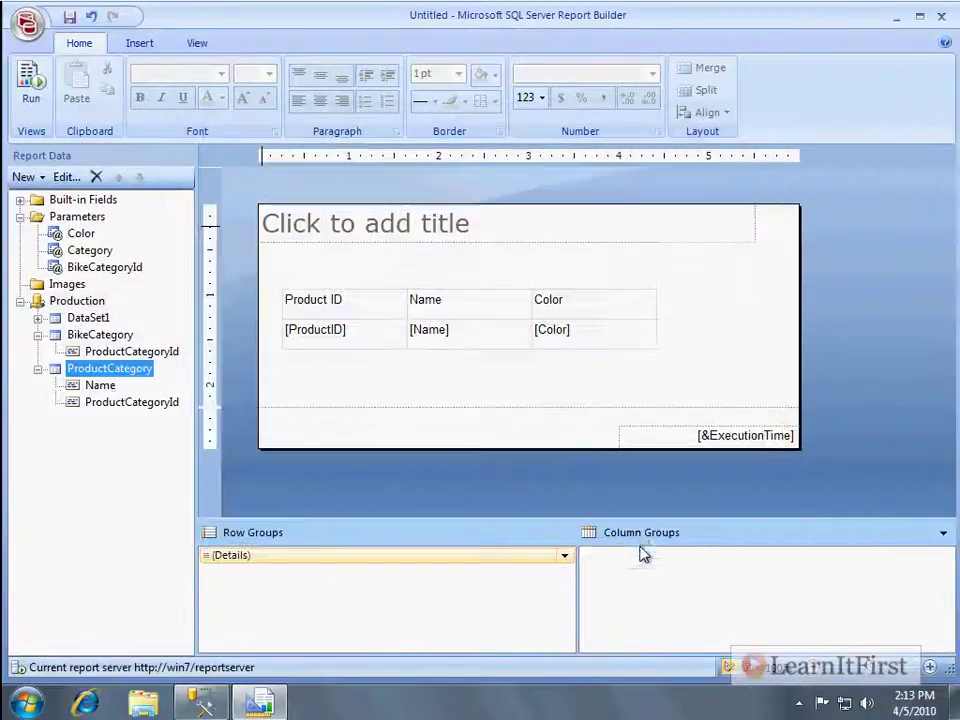
# Set Category's available values to the ProductCategory query, value ProductCategoryId, label Name
pyautogui.click(91, 251)
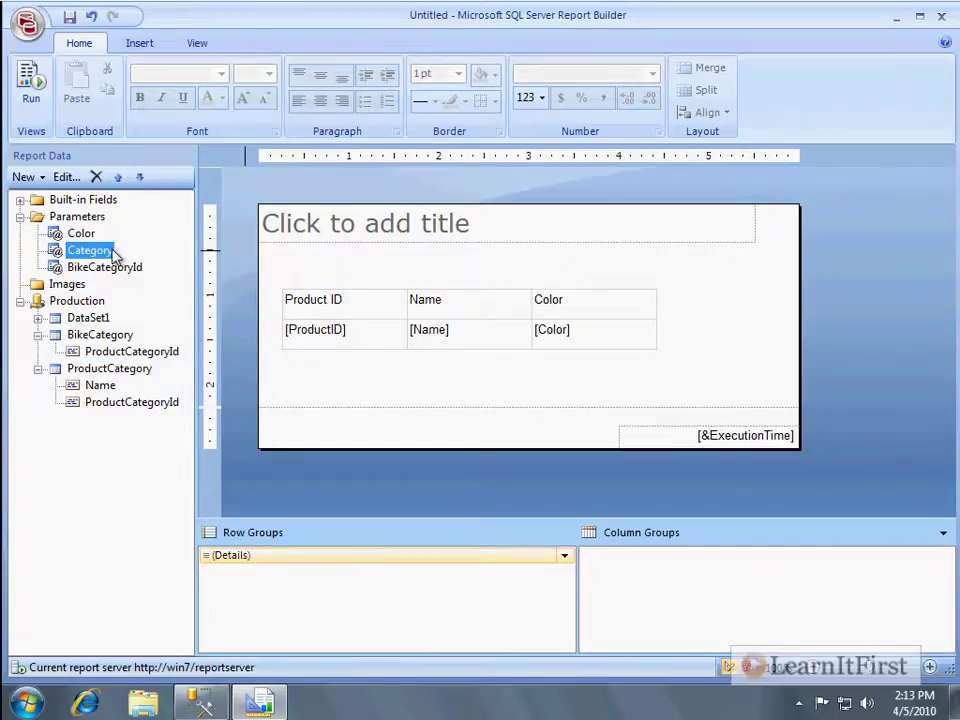
pyautogui.doubleClick(105, 252)
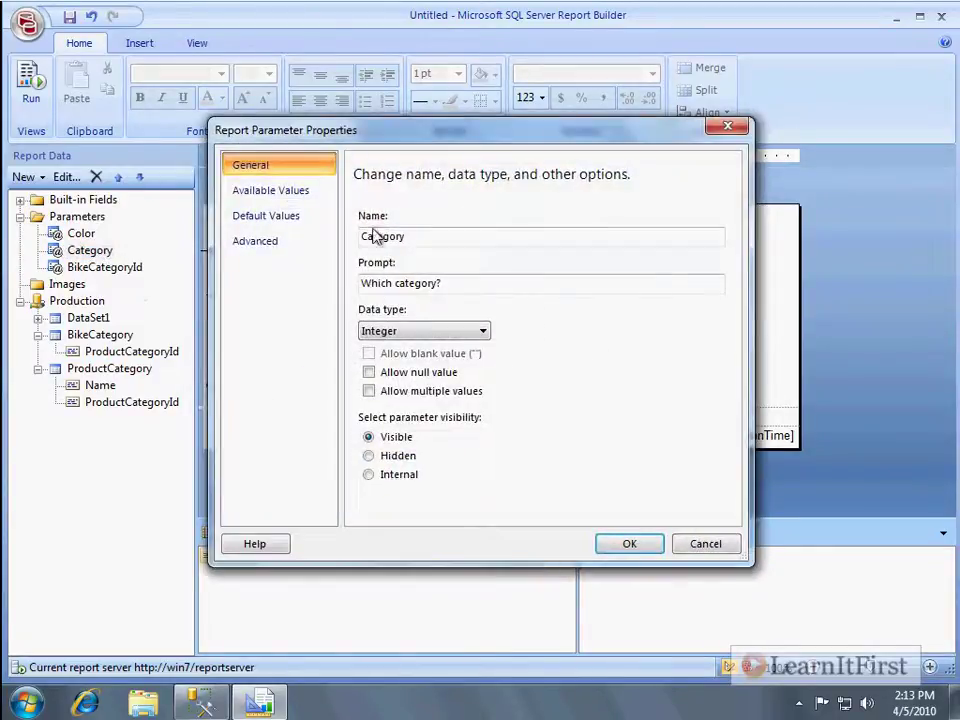
pyautogui.click(312, 226)
pyautogui.click(300, 191)
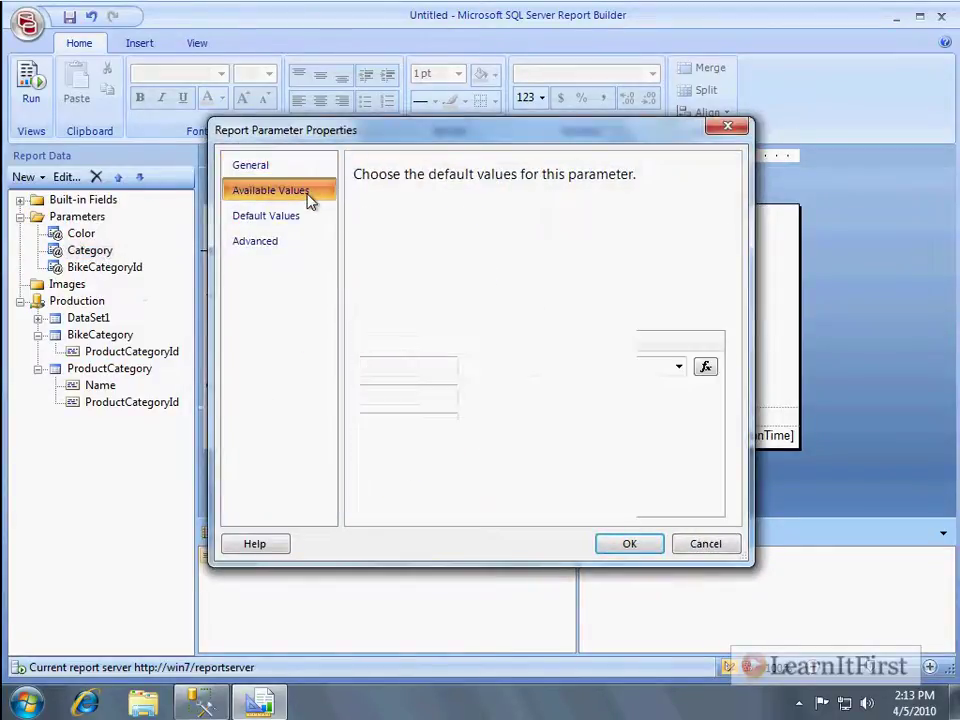
pyautogui.click(470, 276)
pyautogui.click(480, 334)
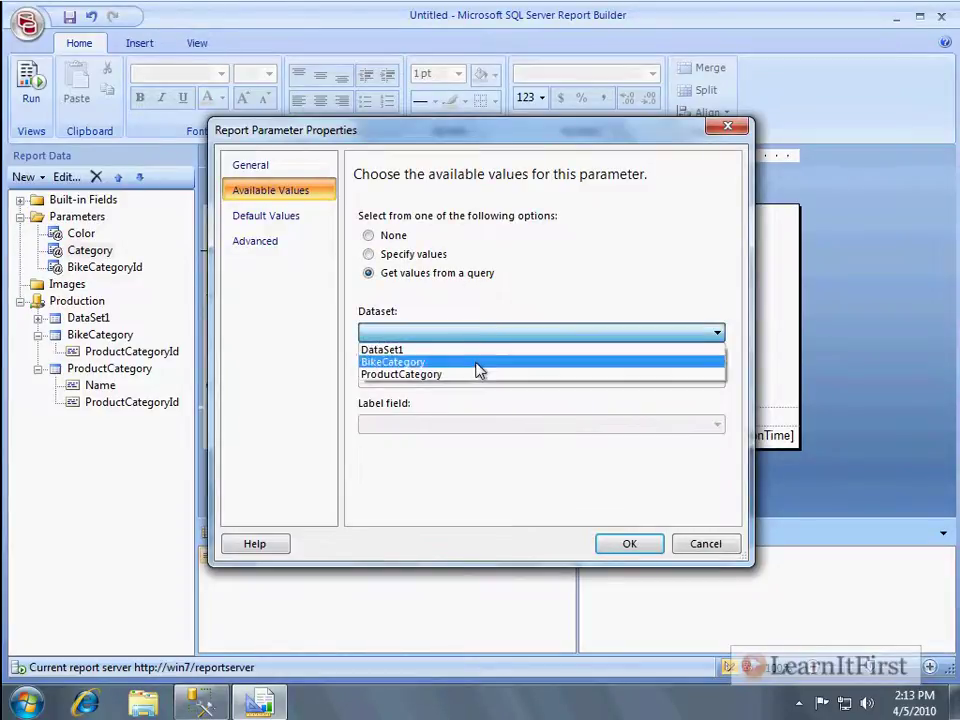
pyautogui.click(470, 375)
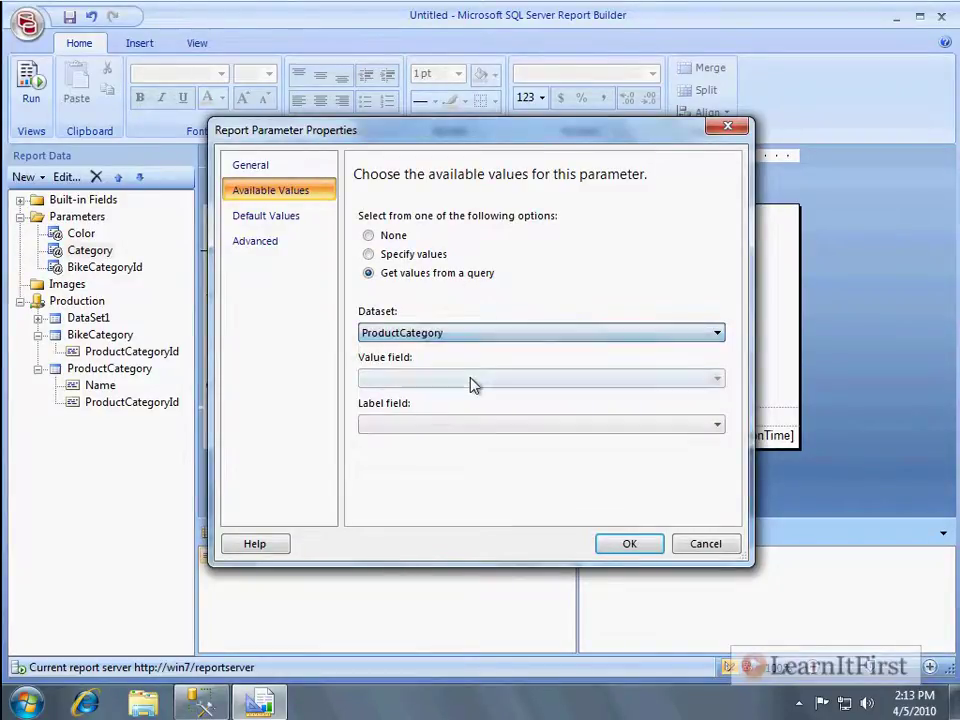
pyautogui.click(471, 380)
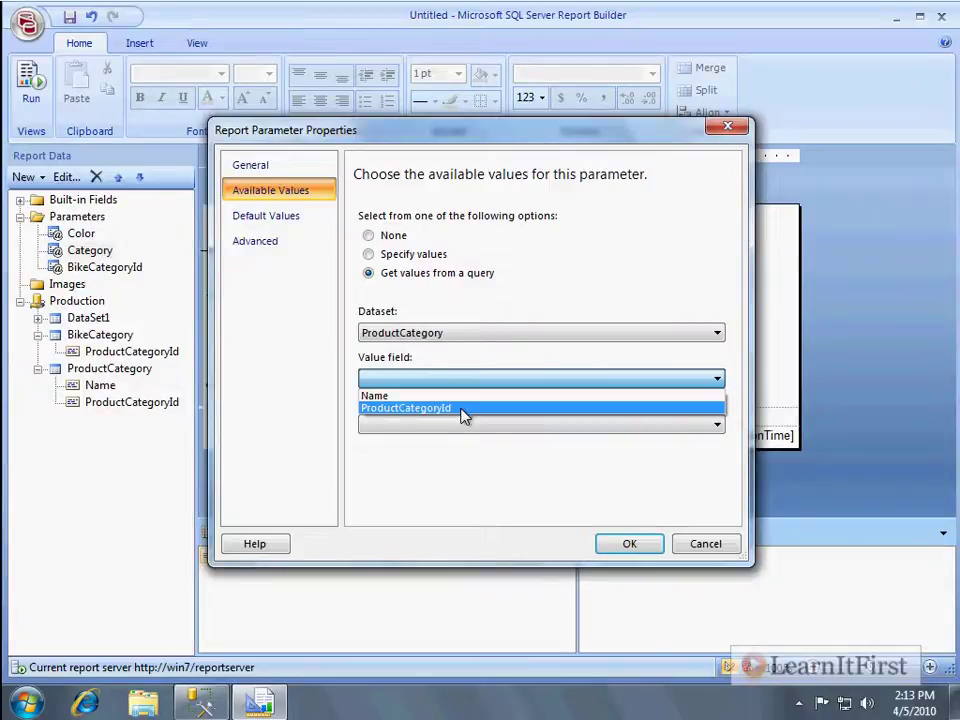
pyautogui.click(463, 410)
pyautogui.click(452, 425)
pyautogui.click(433, 443)
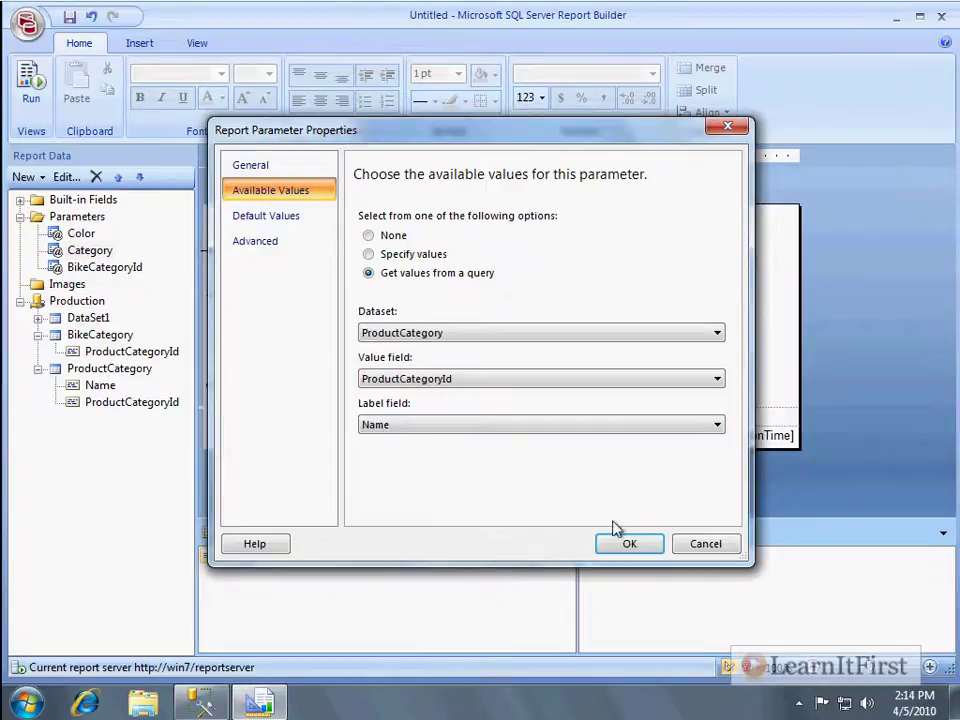
# Save Category and run the preview, reviewing the error that Category depends on later BikeCategoryId
pyautogui.click(629, 546)
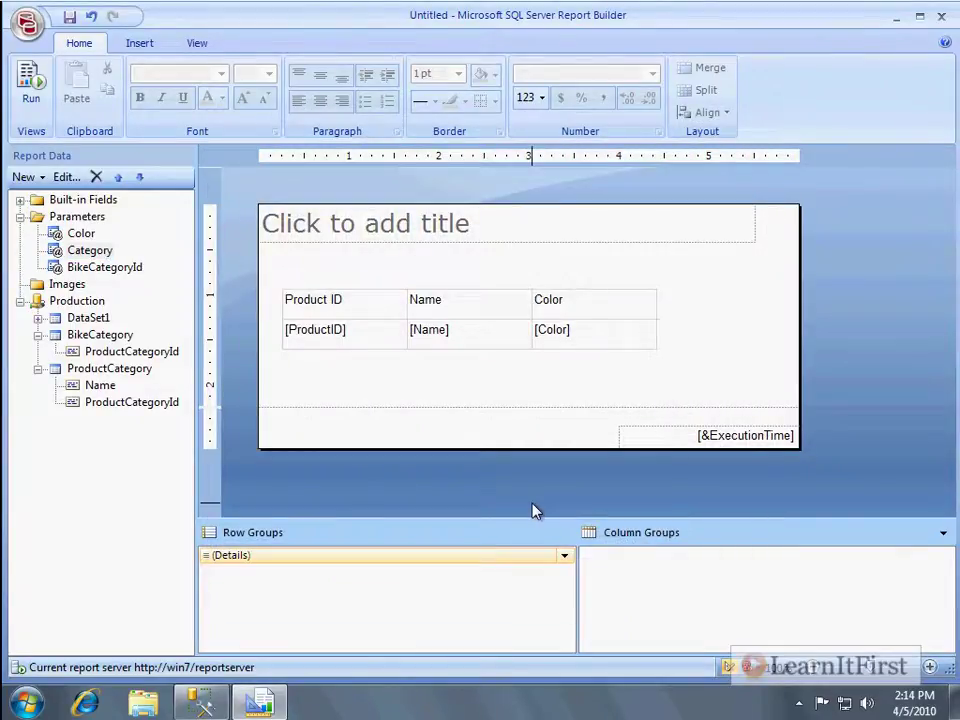
pyautogui.press('F5')
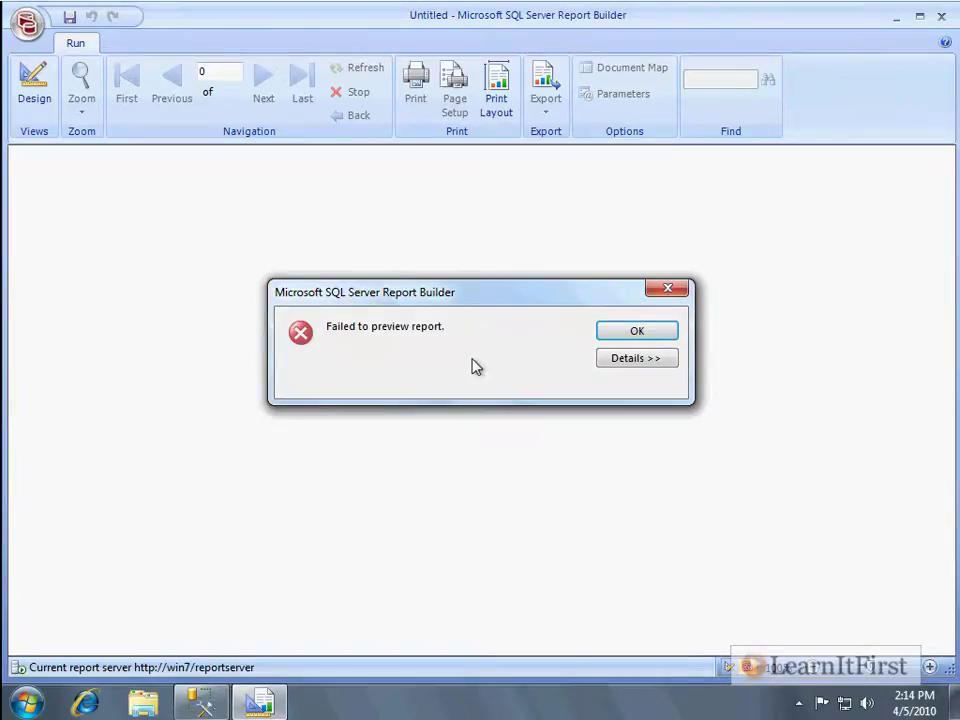
pyautogui.click(632, 360)
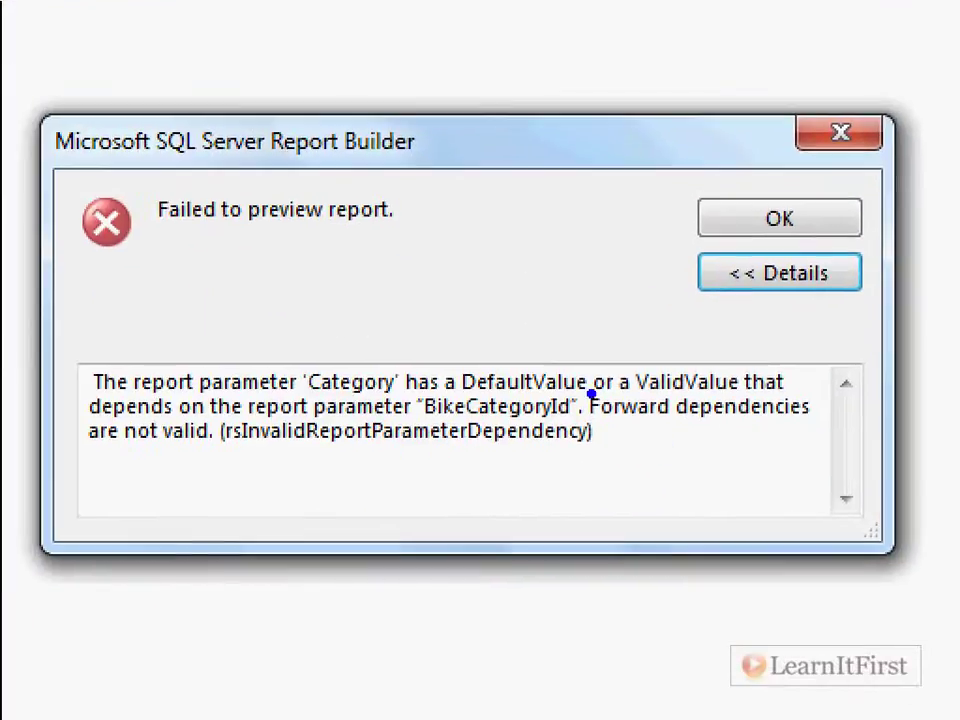
pyautogui.moveTo(587, 381)
pyautogui.mouseDown()
pyautogui.moveTo(574, 418)
pyautogui.moveTo(607, 452)
pyautogui.mouseUp()
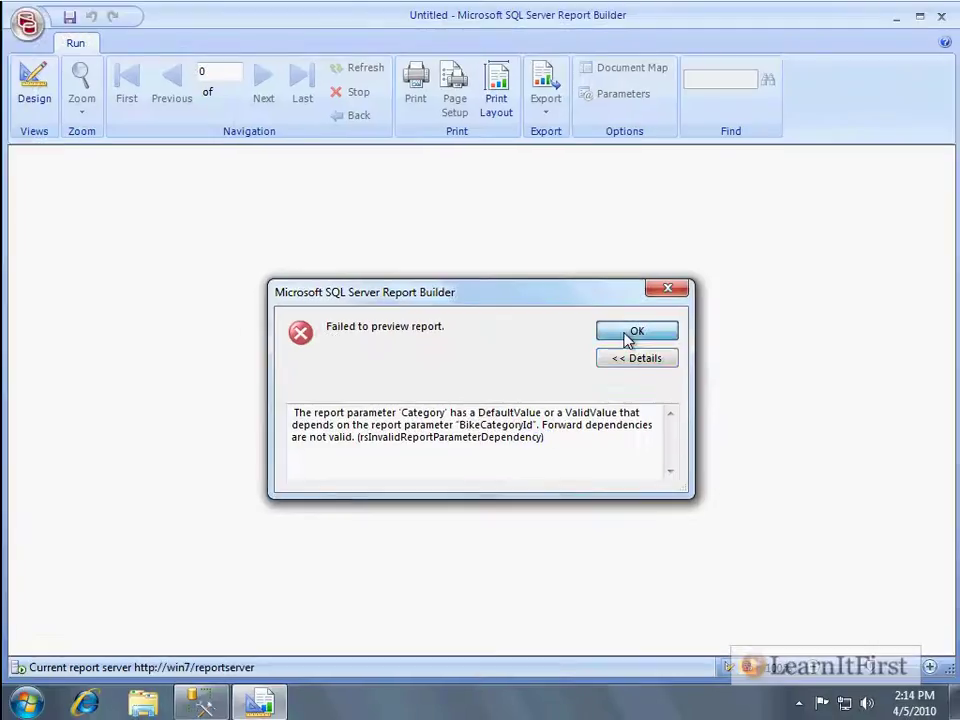
pyautogui.click(765, 225)
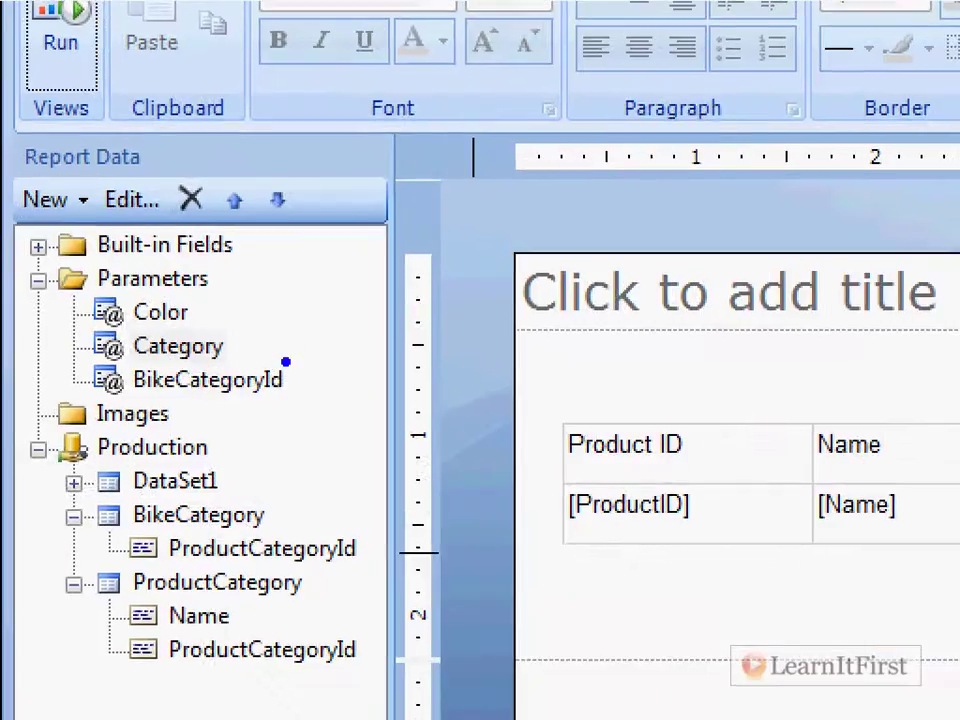
# Try dragging Category below BikeCategoryId in the Parameters list, undoing the unsuccessful moves
pyautogui.moveTo(249, 330); pyautogui.dragTo(296, 306)
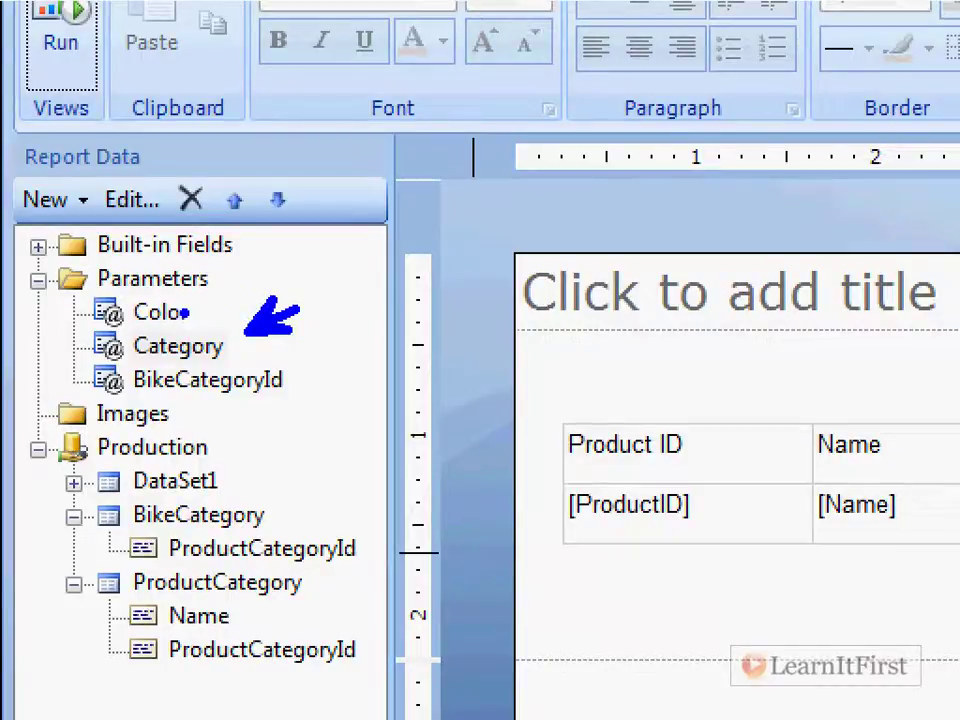
pyautogui.moveTo(203, 298); pyautogui.dragTo(270, 273)
pyautogui.hotkey('ctrl', 'z')
pyautogui.hotkey('ctrl', 'z')
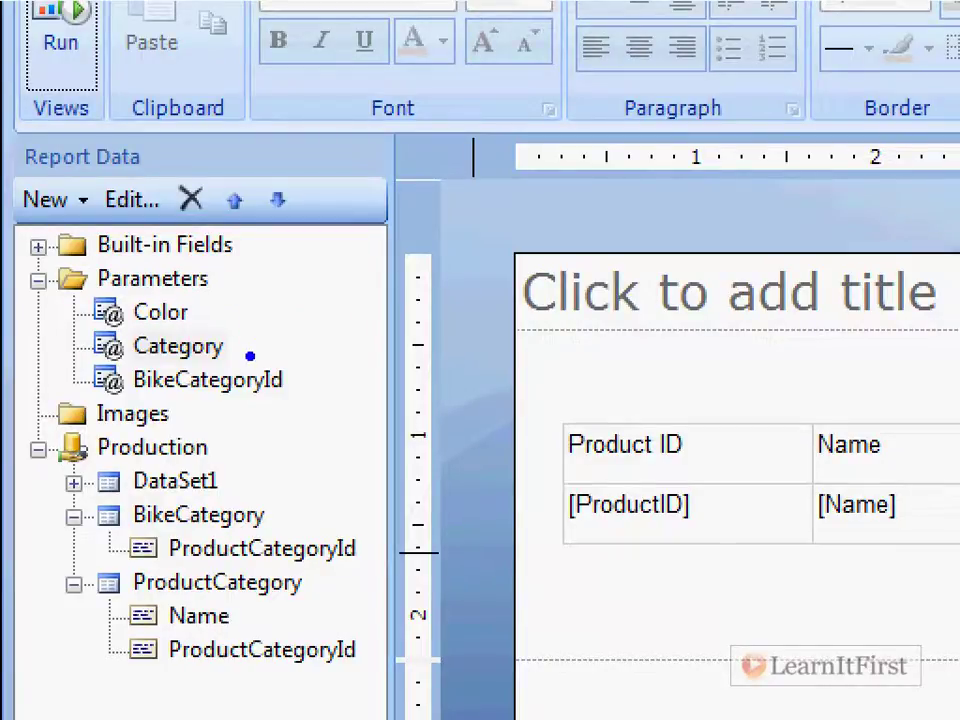
pyautogui.moveTo(43, 301)
pyautogui.mouseDown()
pyautogui.moveTo(47, 348)
pyautogui.moveTo(37, 360)
pyautogui.moveTo(66, 352)
pyautogui.moveTo(44, 405)
pyautogui.mouseUp()
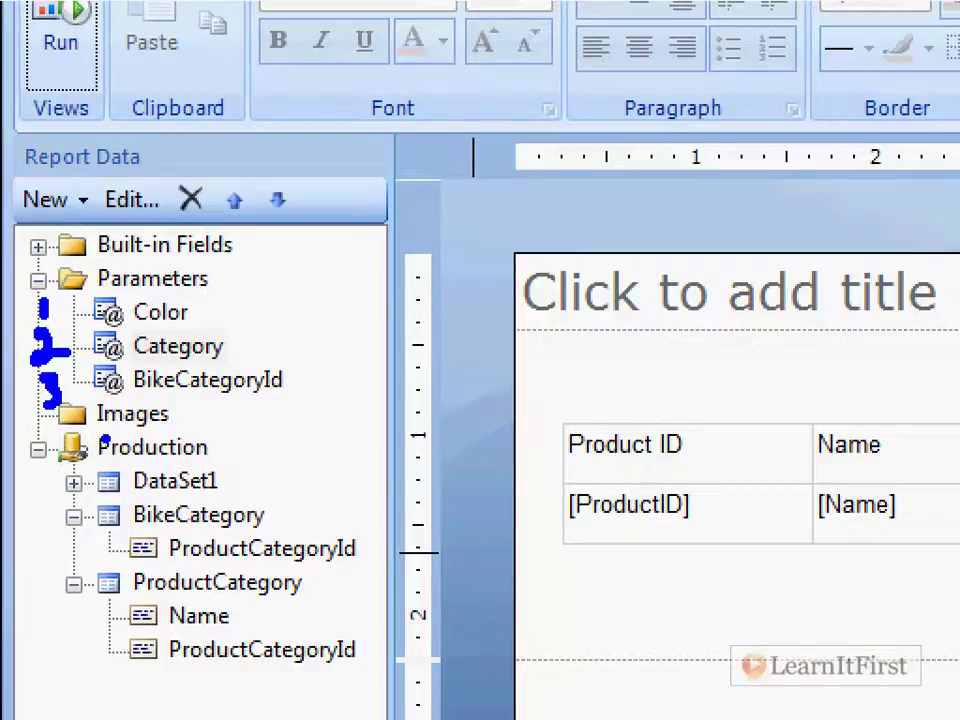
pyautogui.press('Escape')
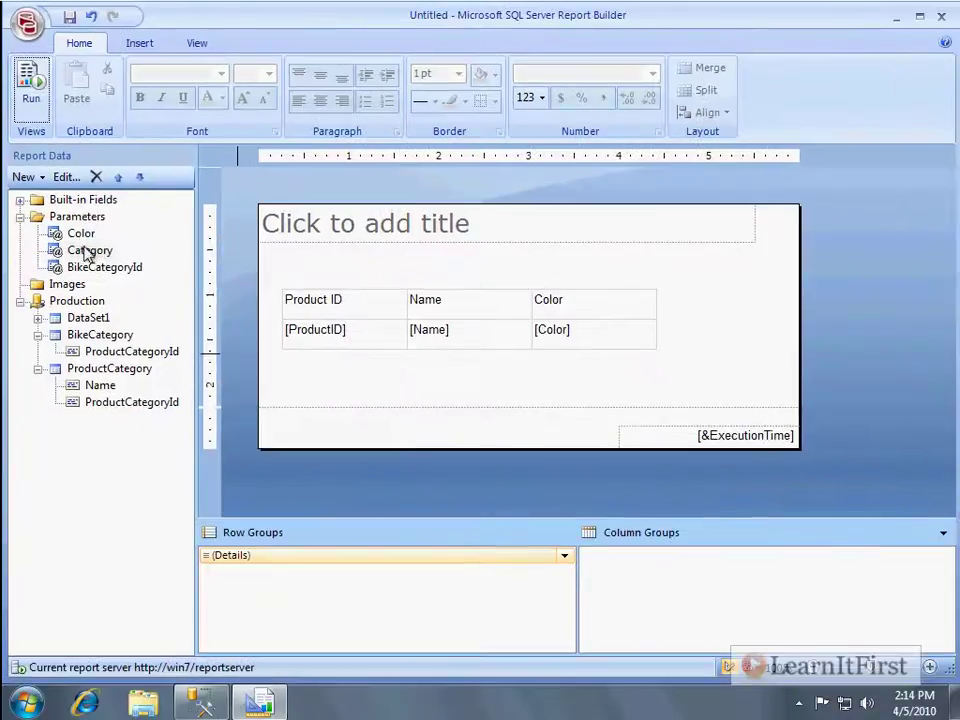
pyautogui.moveTo(87, 255)
pyautogui.mouseDown()
pyautogui.moveTo(96, 251)
pyautogui.moveTo(92, 279)
pyautogui.moveTo(72, 257)
pyautogui.moveTo(105, 306)
pyautogui.moveTo(90, 251)
pyautogui.mouseUp()
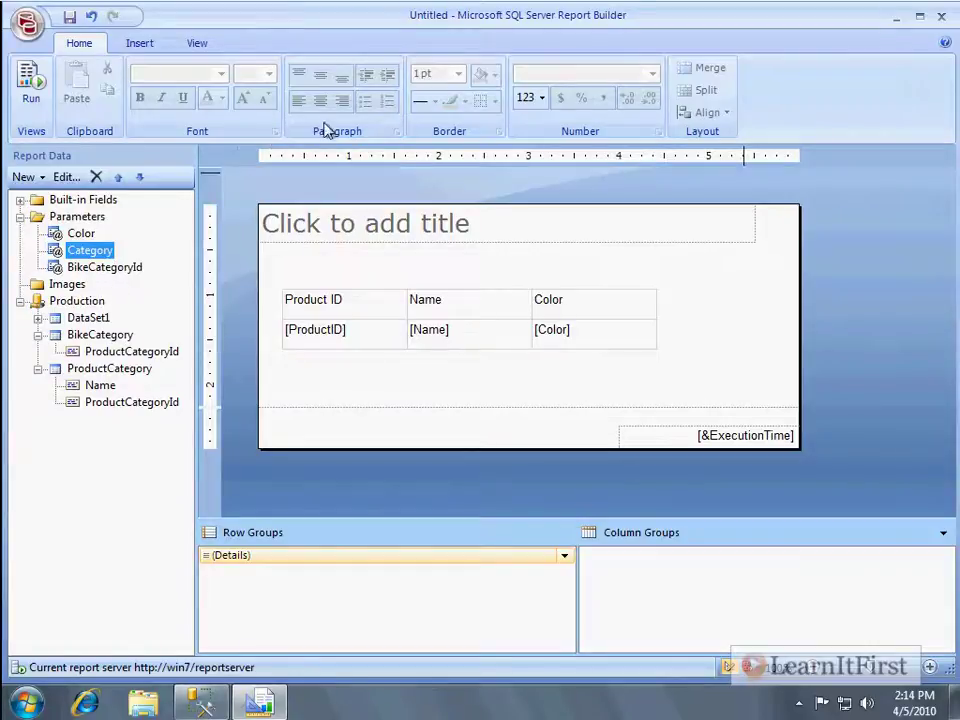
# Delete the old Category parameter and add a new multi-value Category prompted 'Which category?'
pyautogui.click(96, 176)
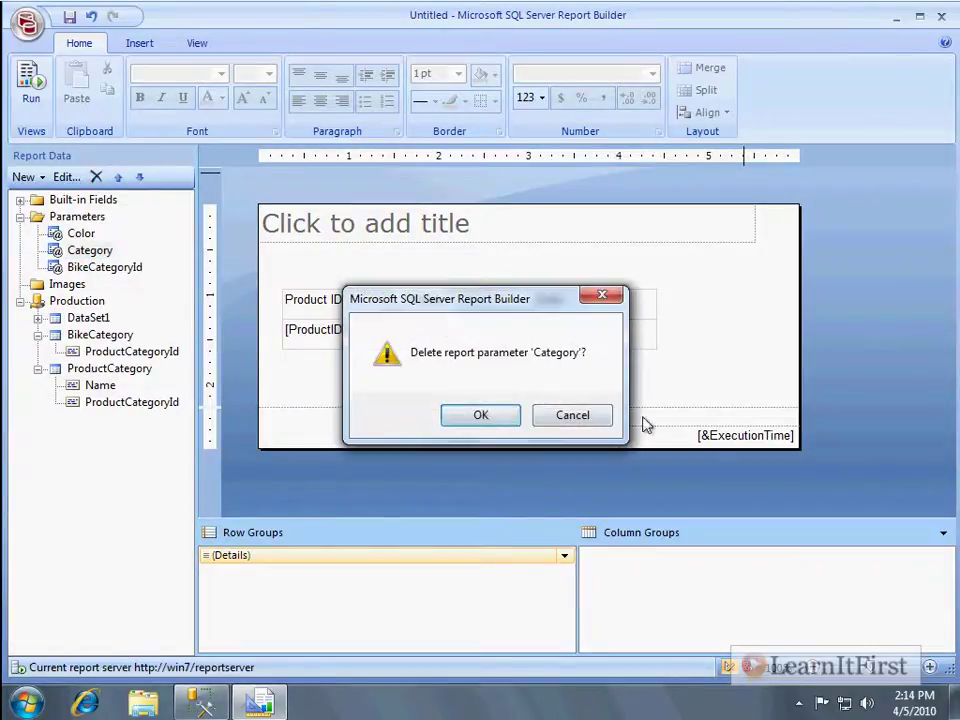
pyautogui.click(479, 413)
pyautogui.rightClick(99, 218)
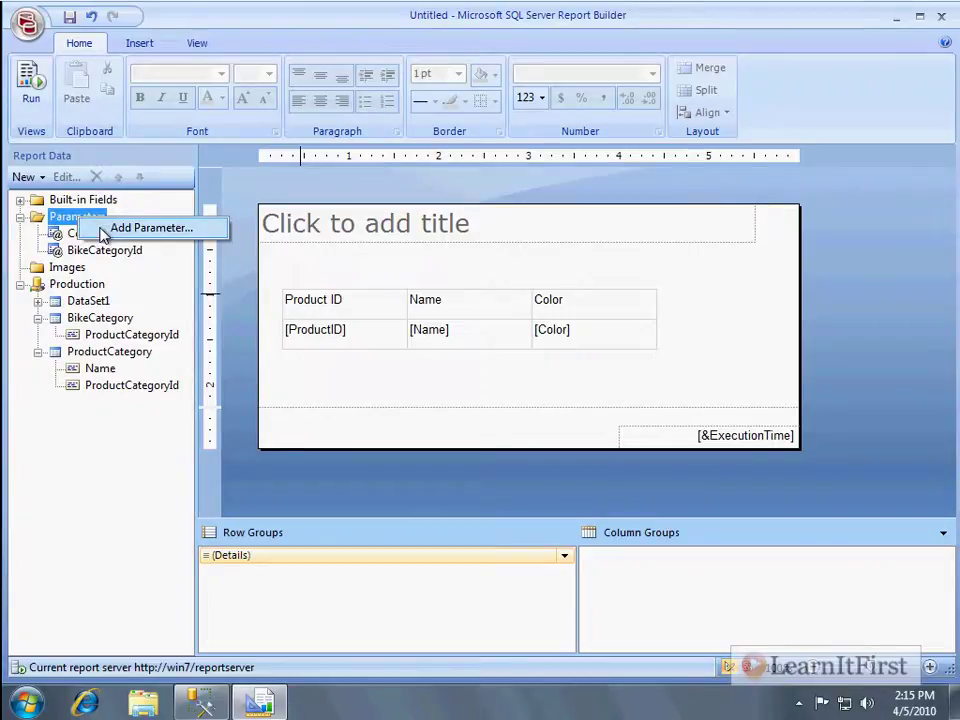
pyautogui.click(108, 229)
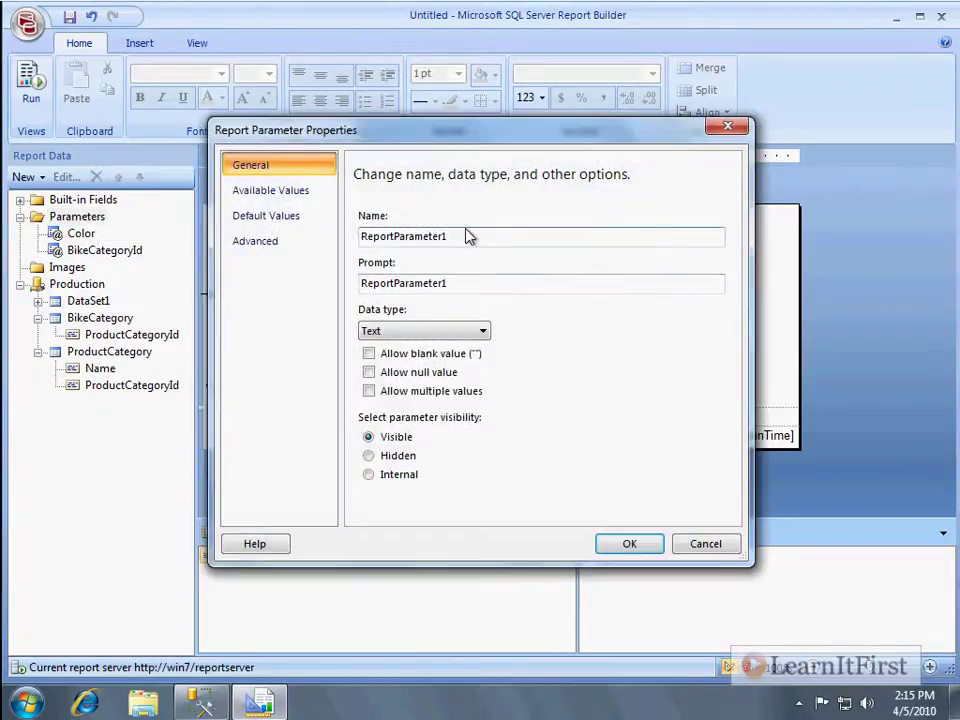
pyautogui.doubleClick(470, 236)
pyautogui.write('Category')
pyautogui.press('Tab')
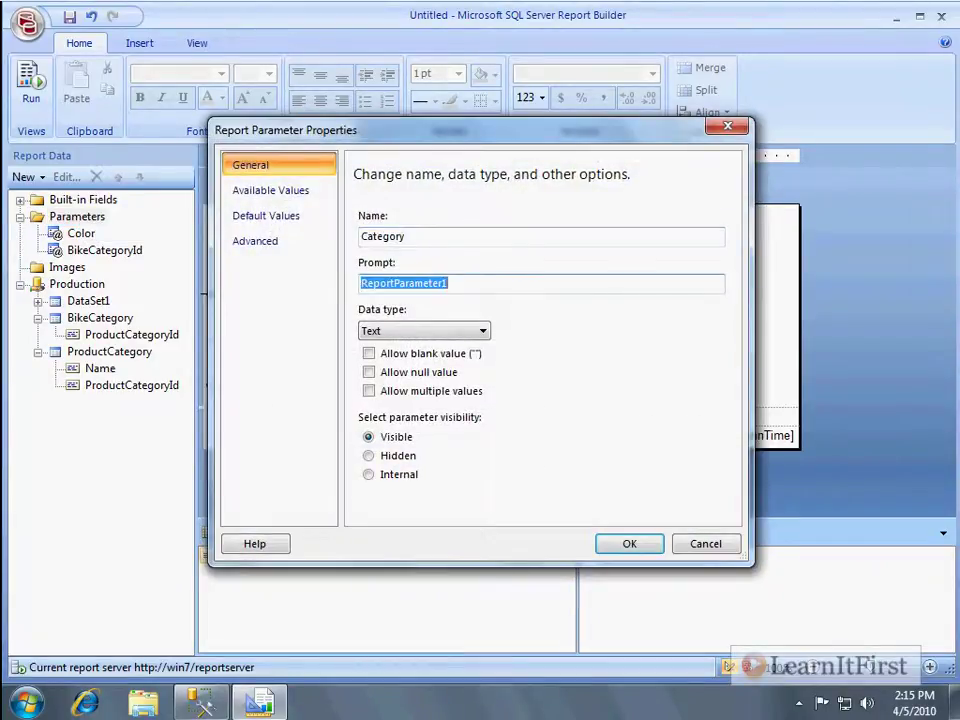
pyautogui.write('Which category?')
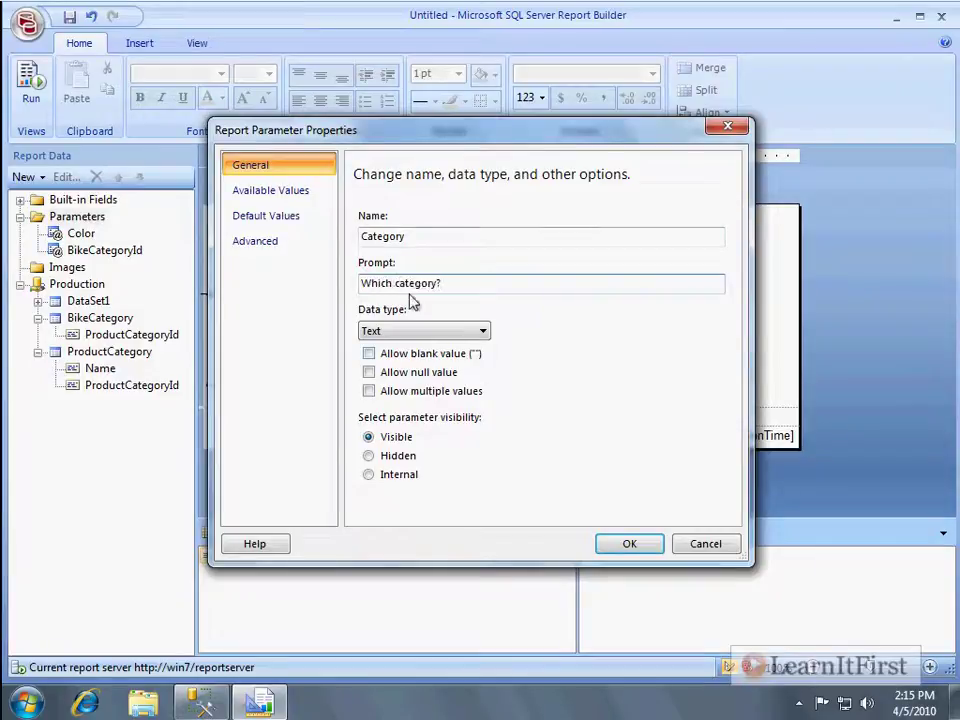
pyautogui.click(430, 391)
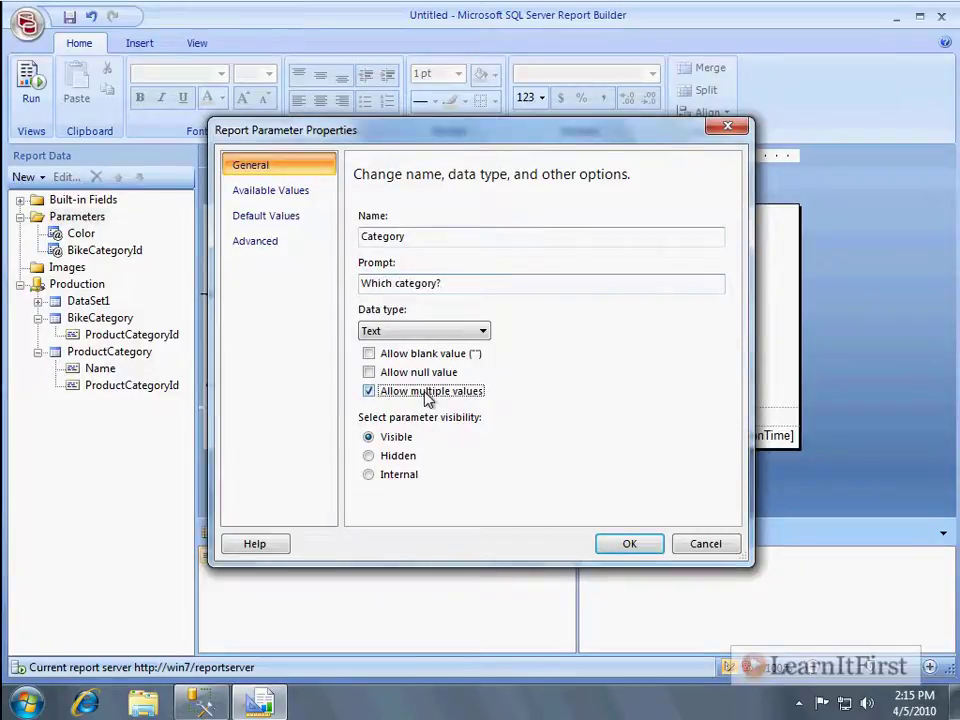
# Take Category's available values from ProductCategory, value ProductCategoryId, label Name
pyautogui.click(270, 190)
pyautogui.click(474, 278)
pyautogui.click(458, 332)
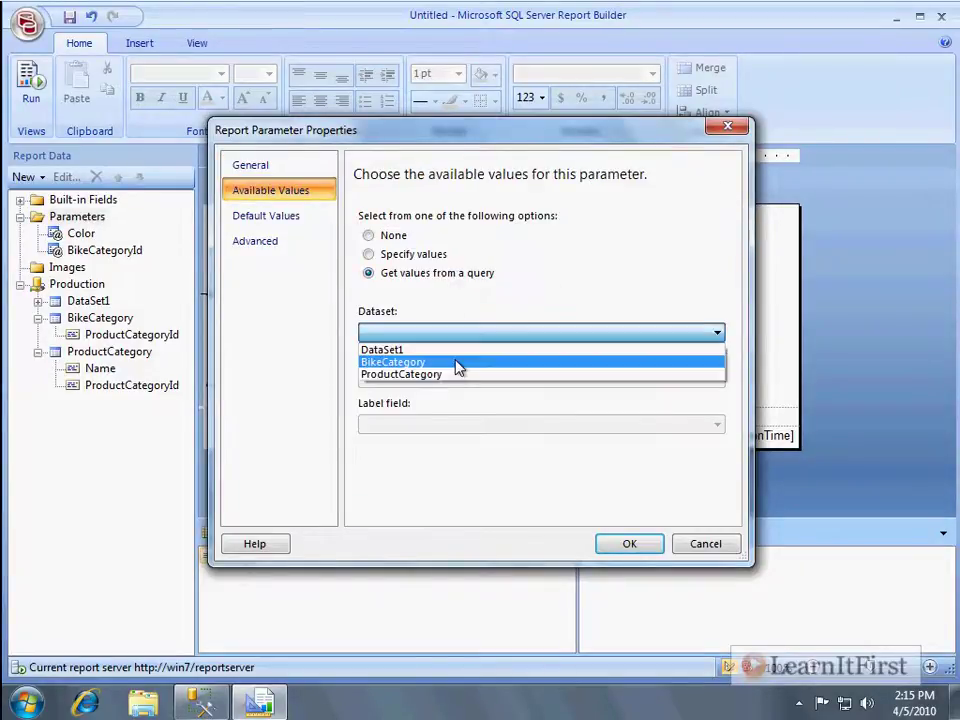
pyautogui.click(452, 374)
pyautogui.click(452, 378)
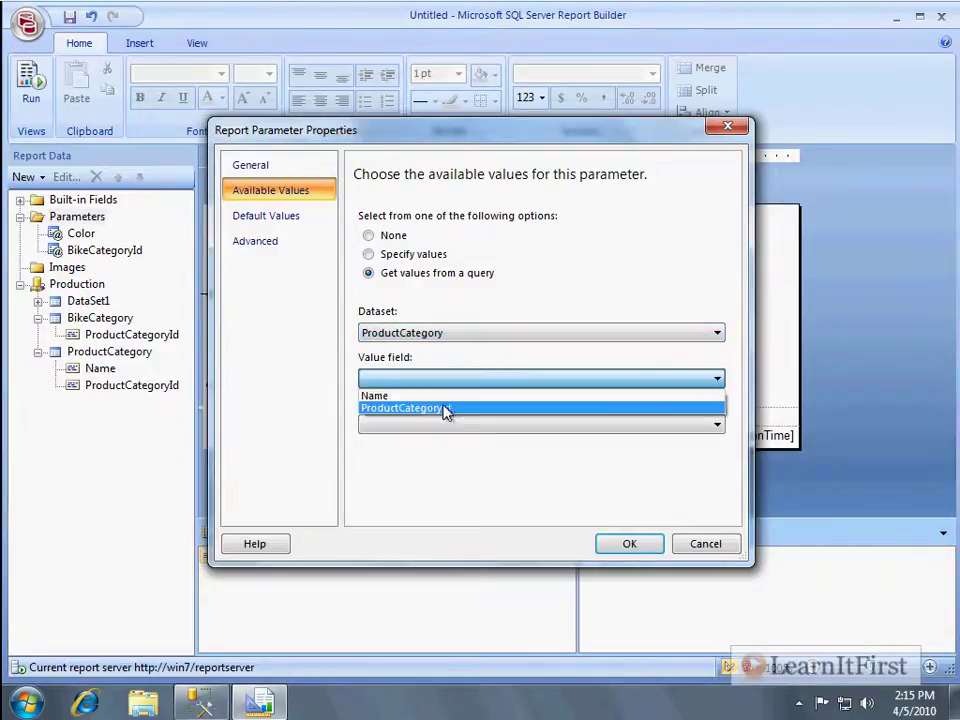
pyautogui.click(444, 408)
pyautogui.click(443, 424)
pyautogui.click(426, 442)
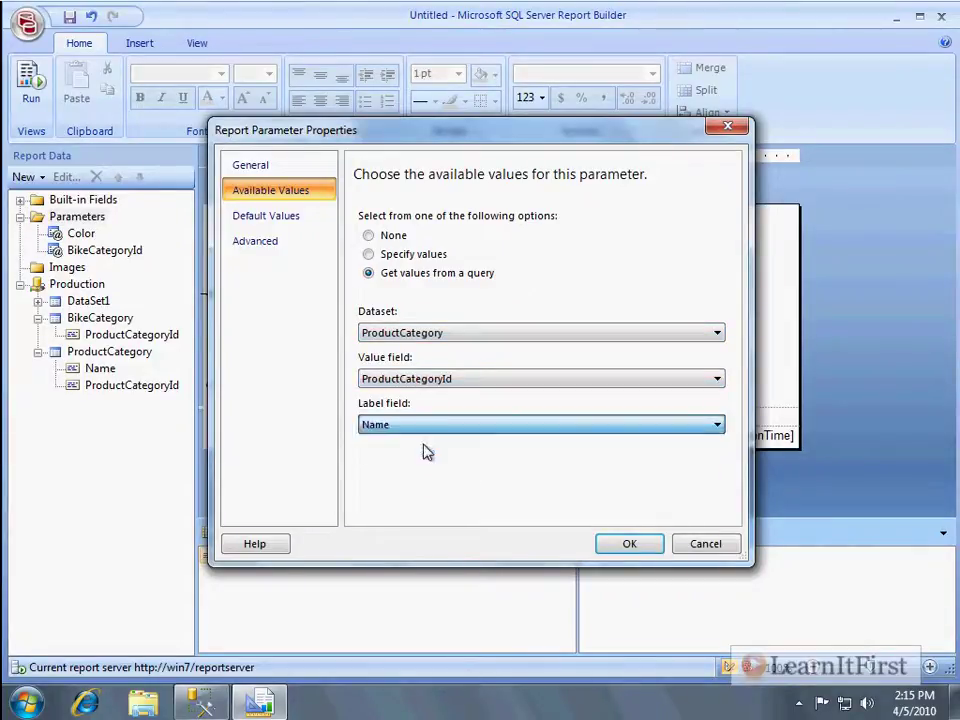
# Default Category to ProductCategoryId from the ProductCategory query, and save the parameter
pyautogui.click(282, 216)
pyautogui.click(400, 273)
pyautogui.click(407, 332)
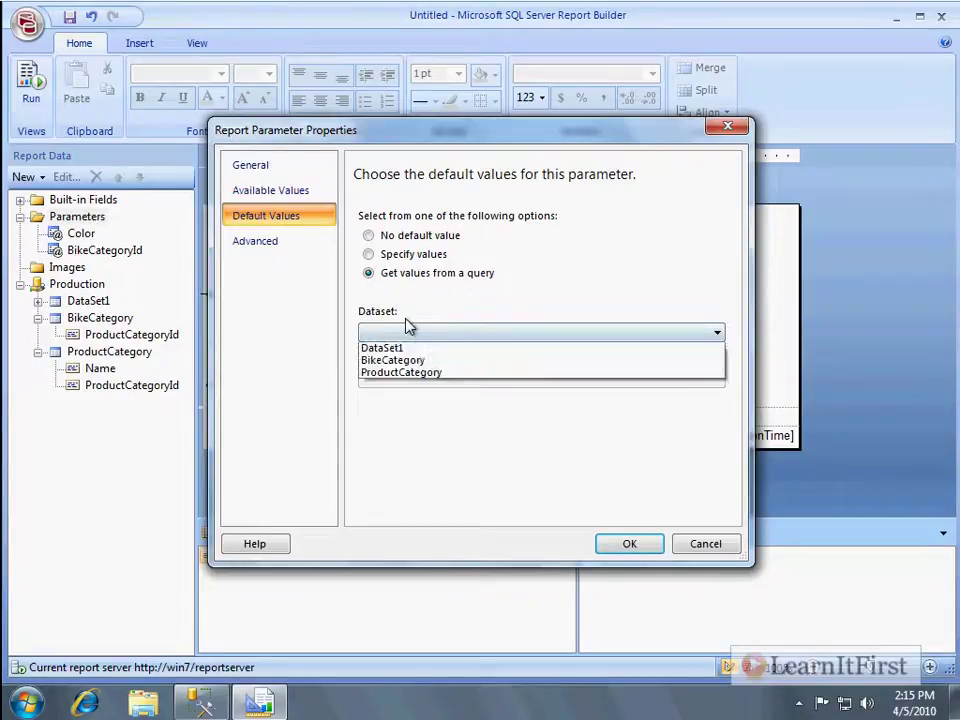
pyautogui.click(407, 376)
pyautogui.click(410, 382)
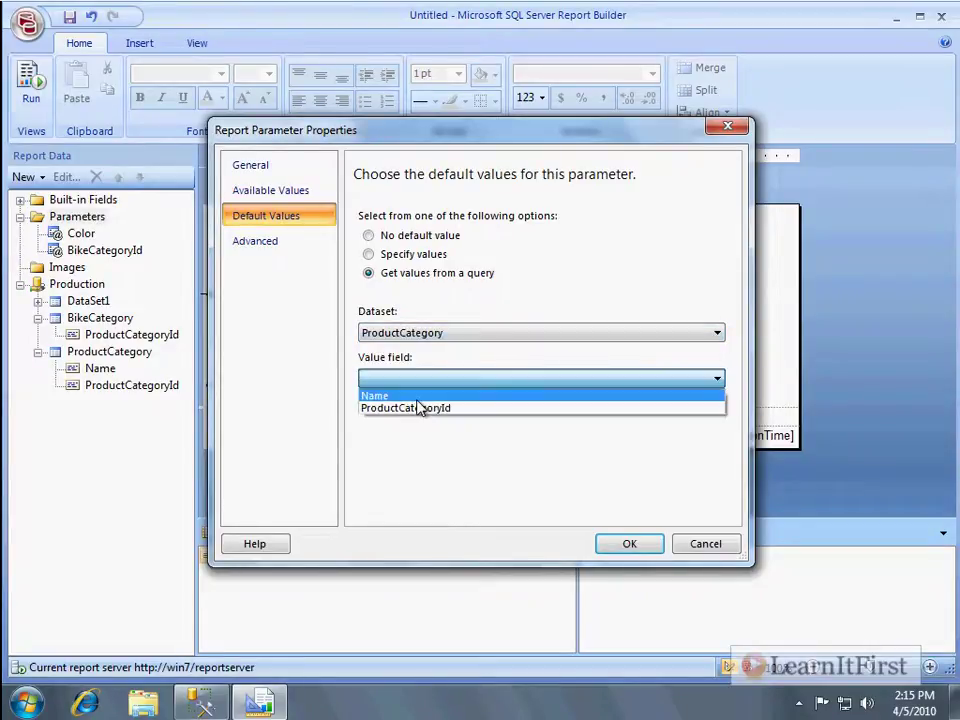
pyautogui.click(420, 408)
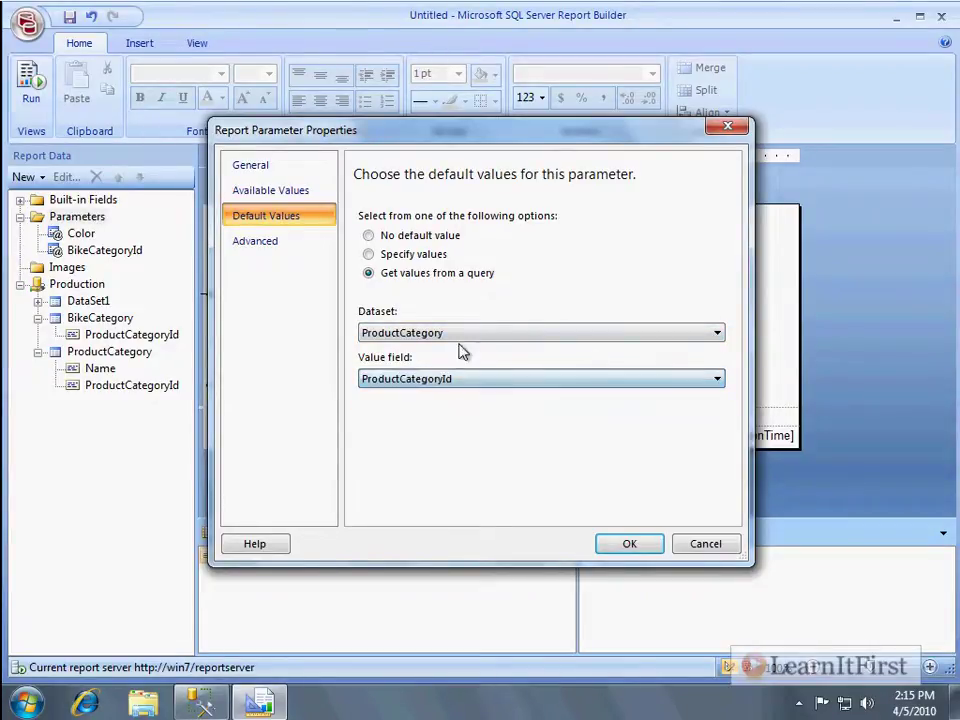
pyautogui.click(625, 545)
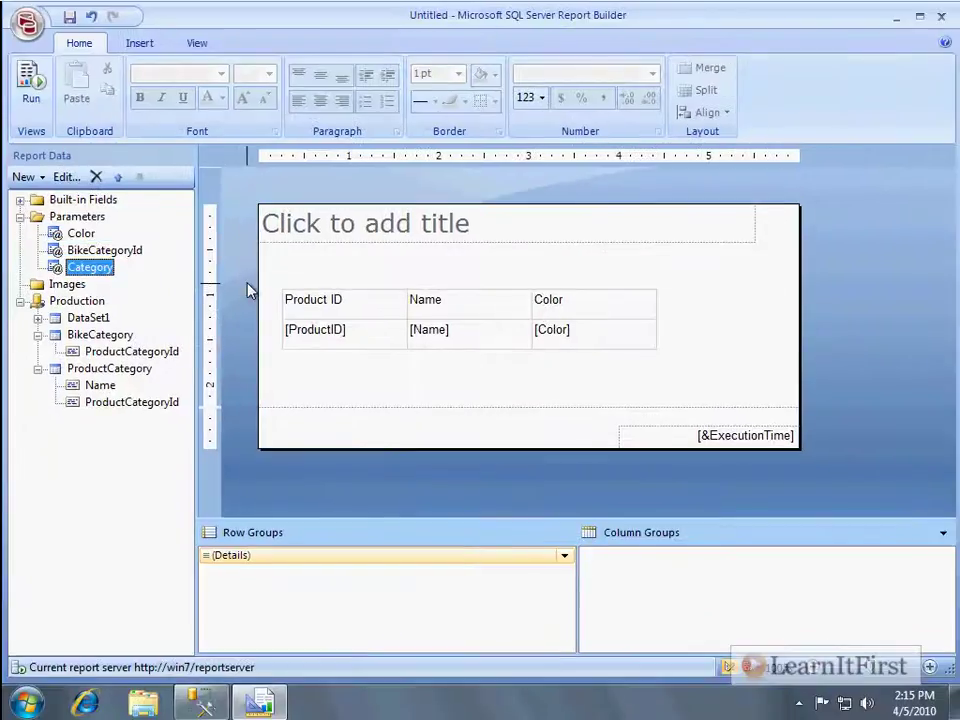
# Run the report and check Which category? lists Mountain, Road and Touring Bikes, all selected
pyautogui.press('F5')
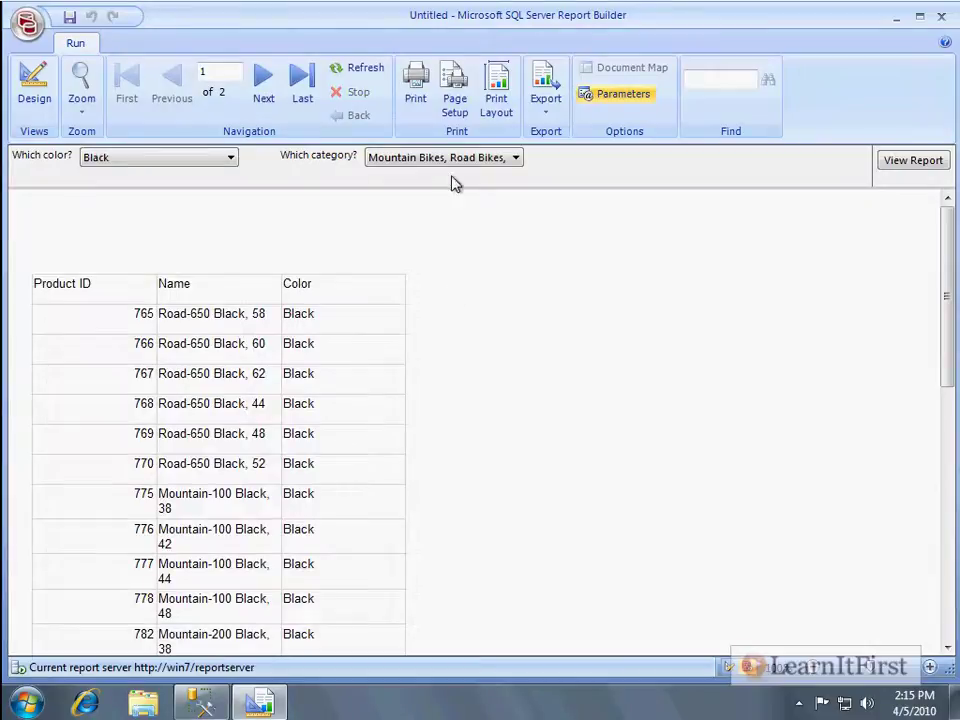
pyautogui.click(492, 157)
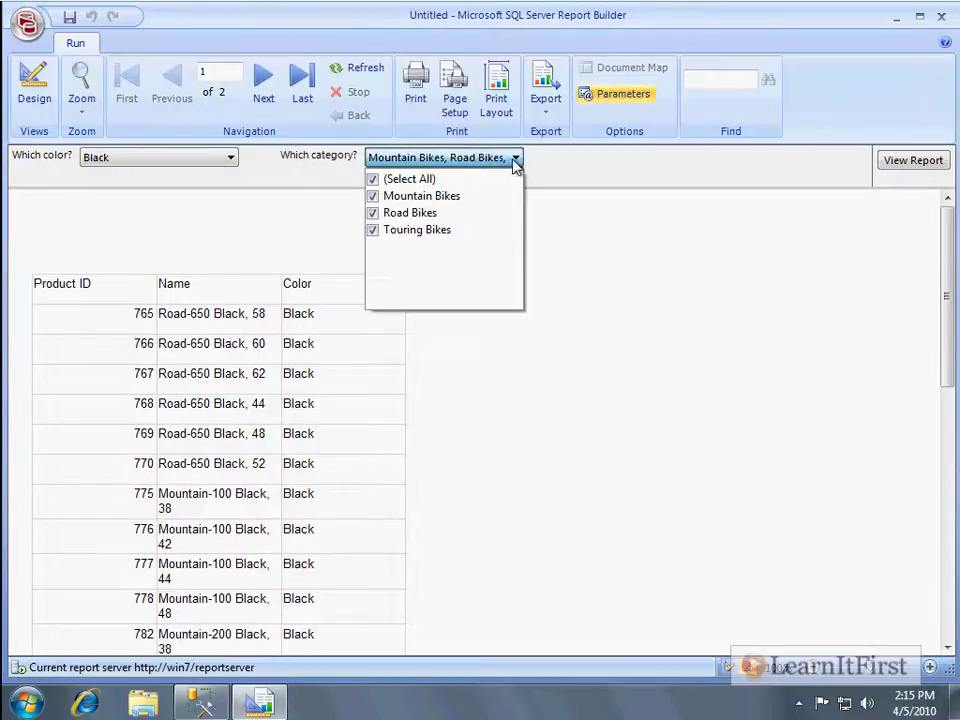
pyautogui.click(515, 160)
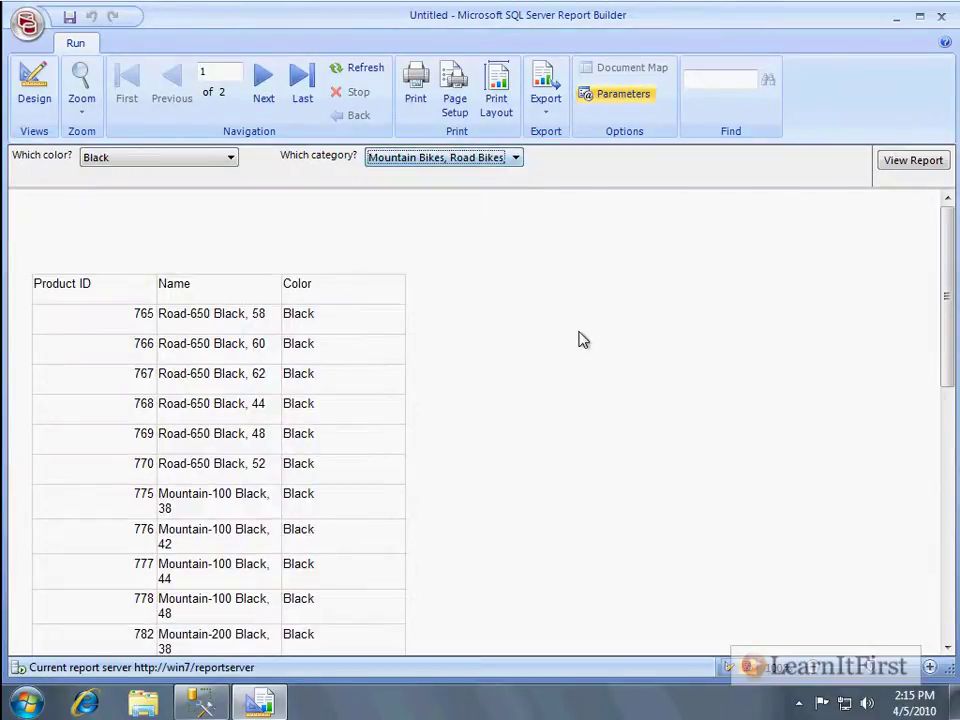
pyautogui.click(32, 110)
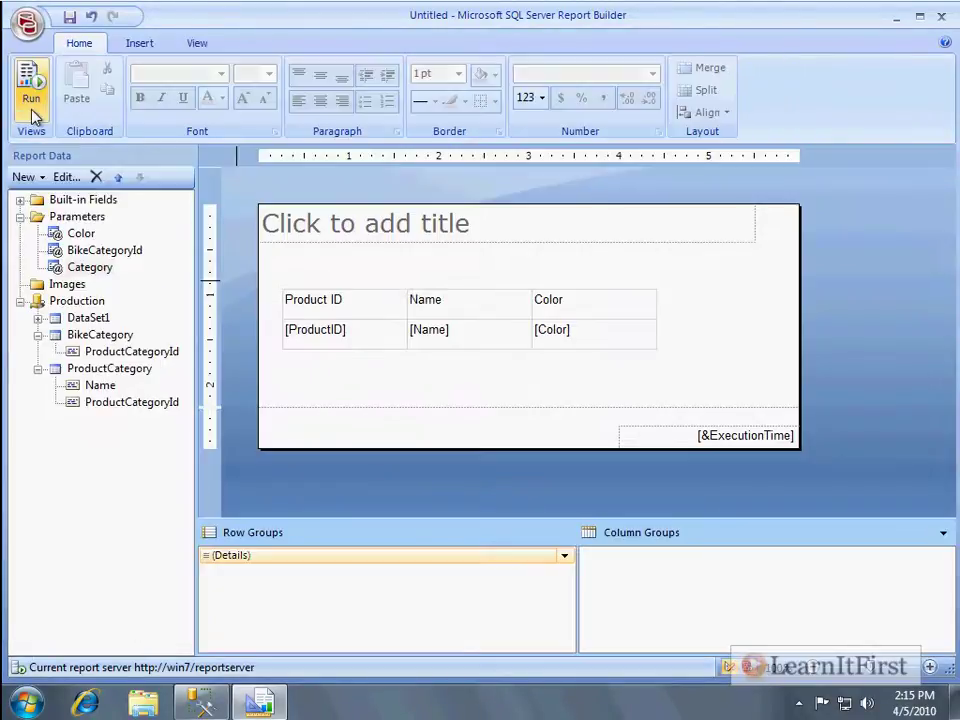
pyautogui.doubleClick(90, 267)
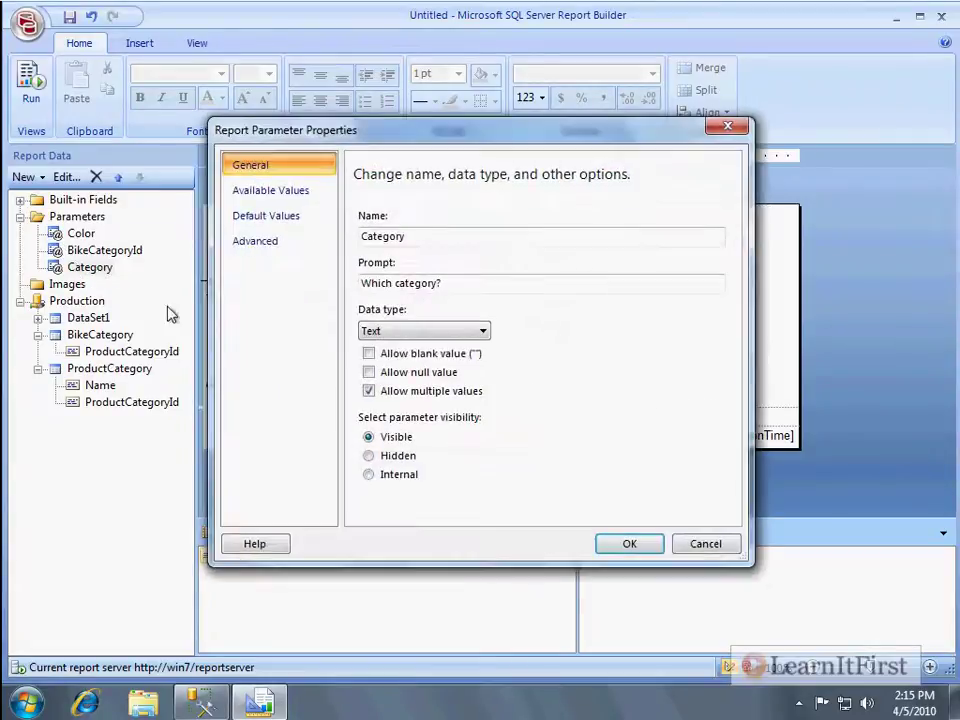
pyautogui.click(264, 247)
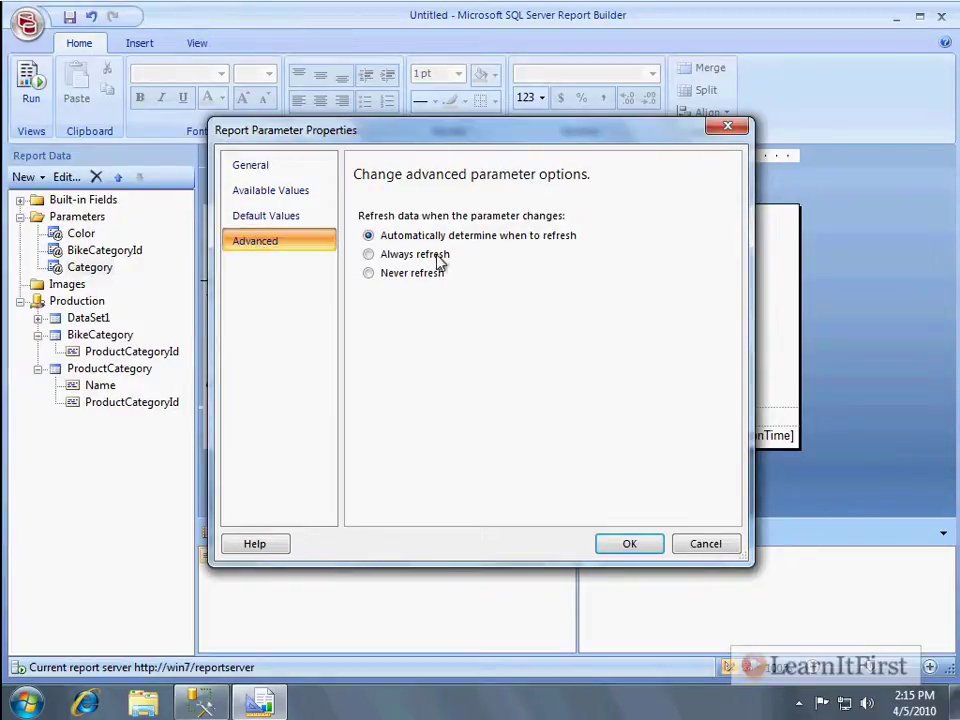
pyautogui.click(100, 338)
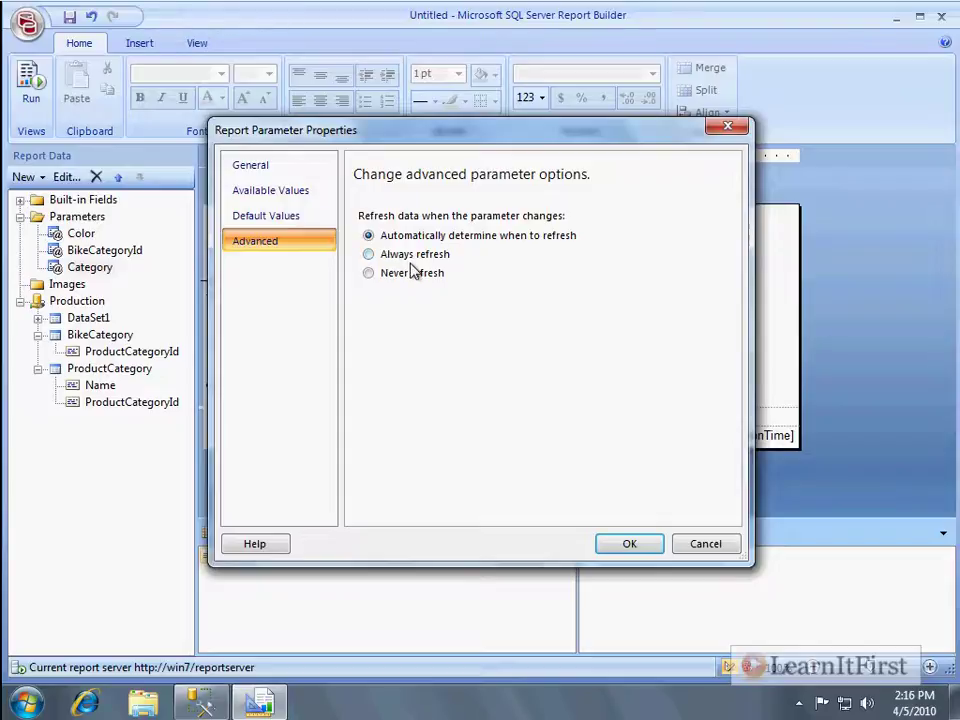
pyautogui.click(688, 545)
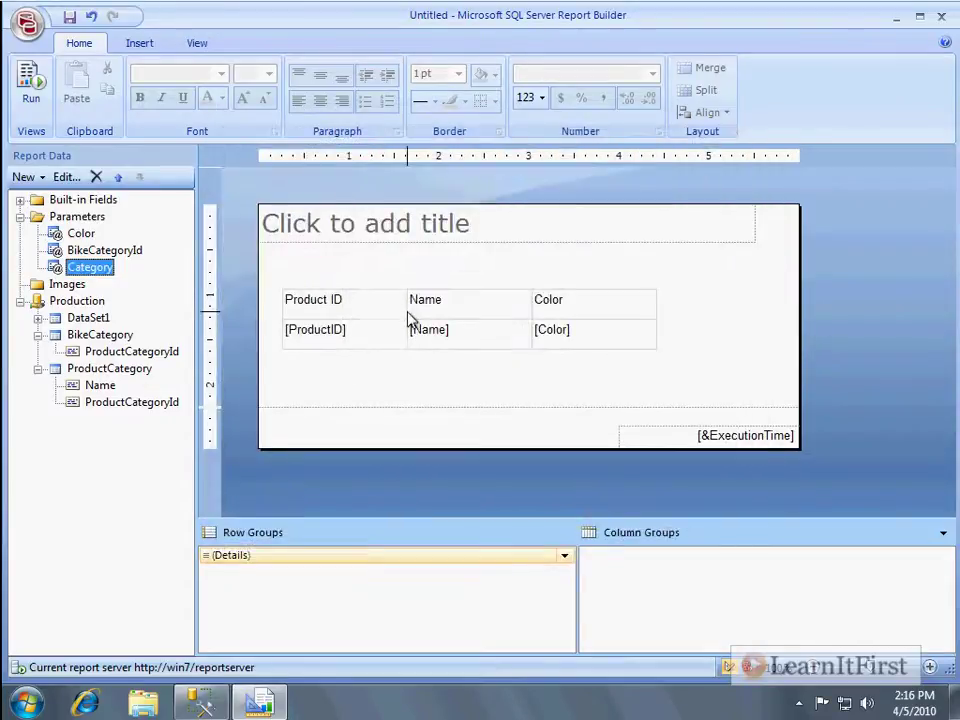
pyautogui.press('F5')
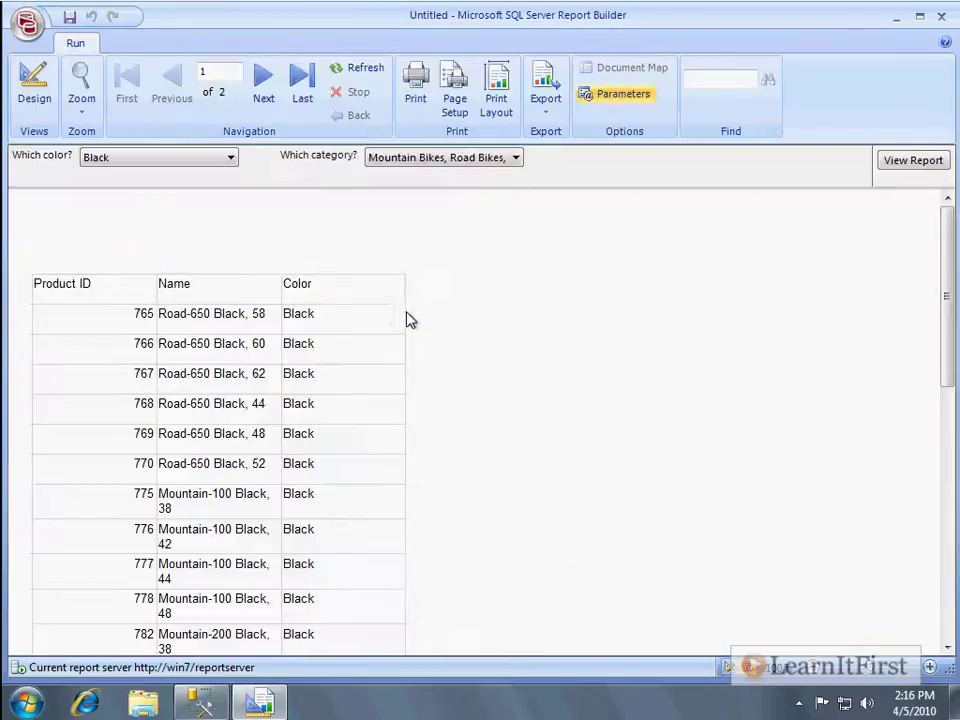
pyautogui.click(516, 160)
pyautogui.click(373, 180)
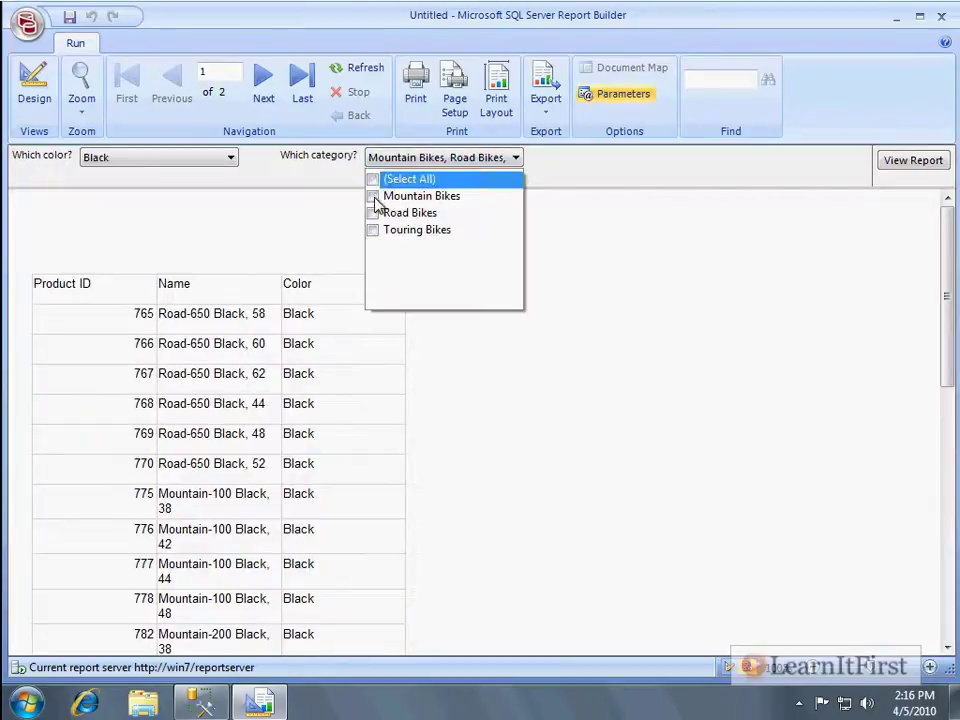
pyautogui.click(375, 197)
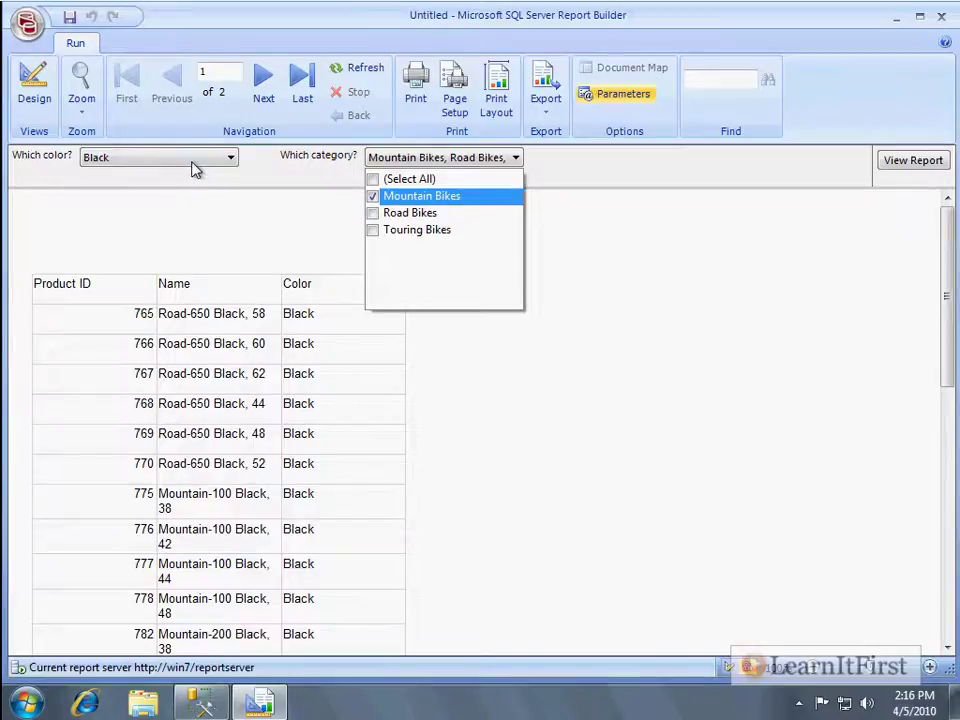
pyautogui.click(148, 160)
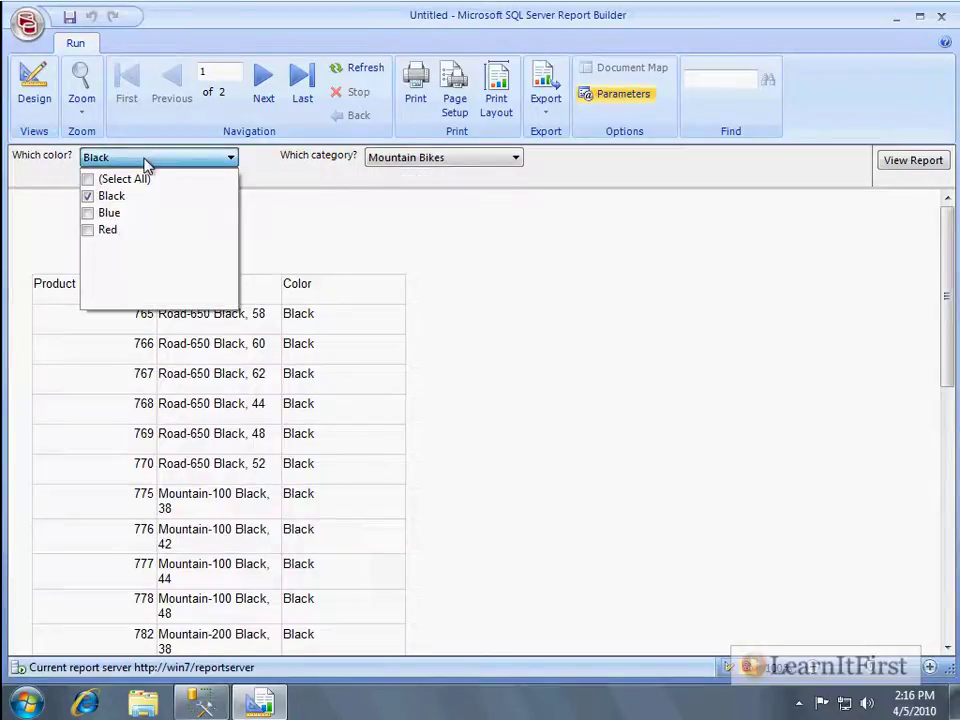
pyautogui.click(460, 163)
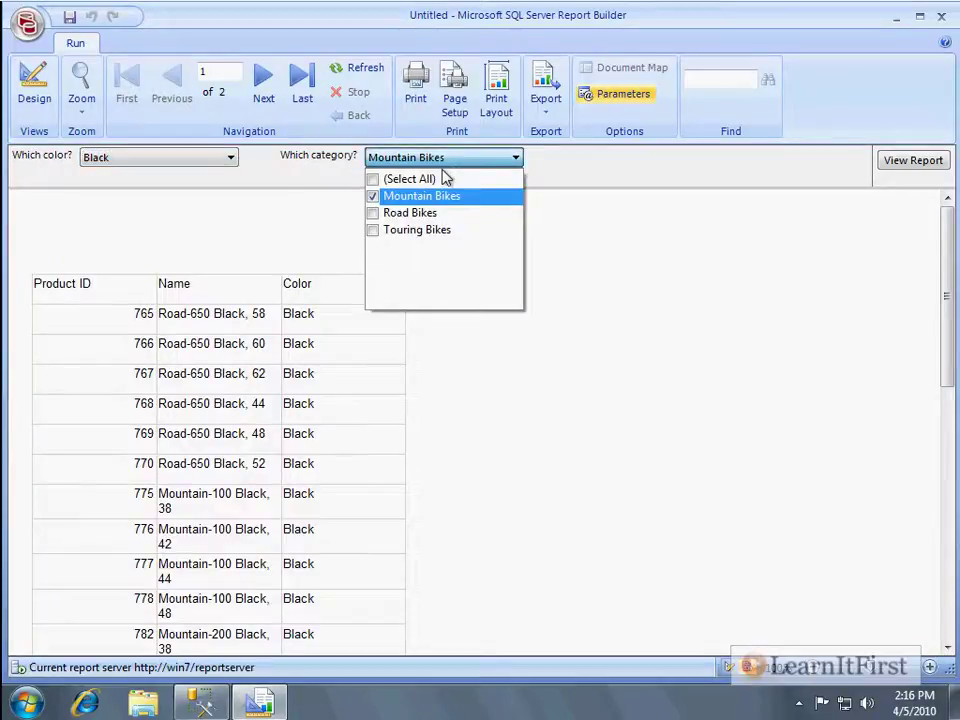
pyautogui.click(595, 170)
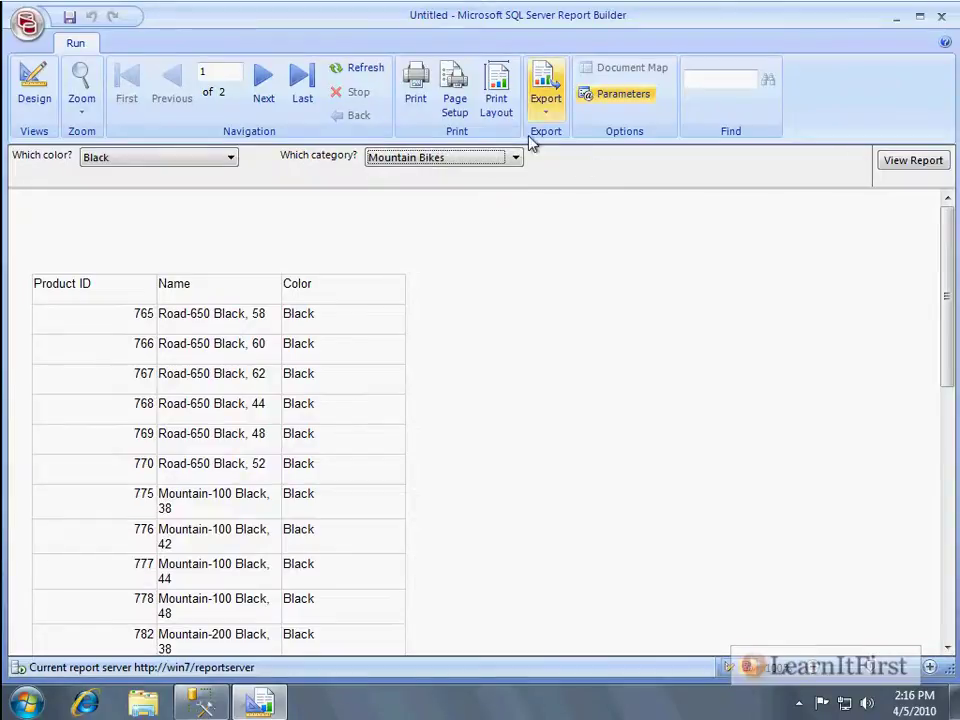
pyautogui.click(928, 163)
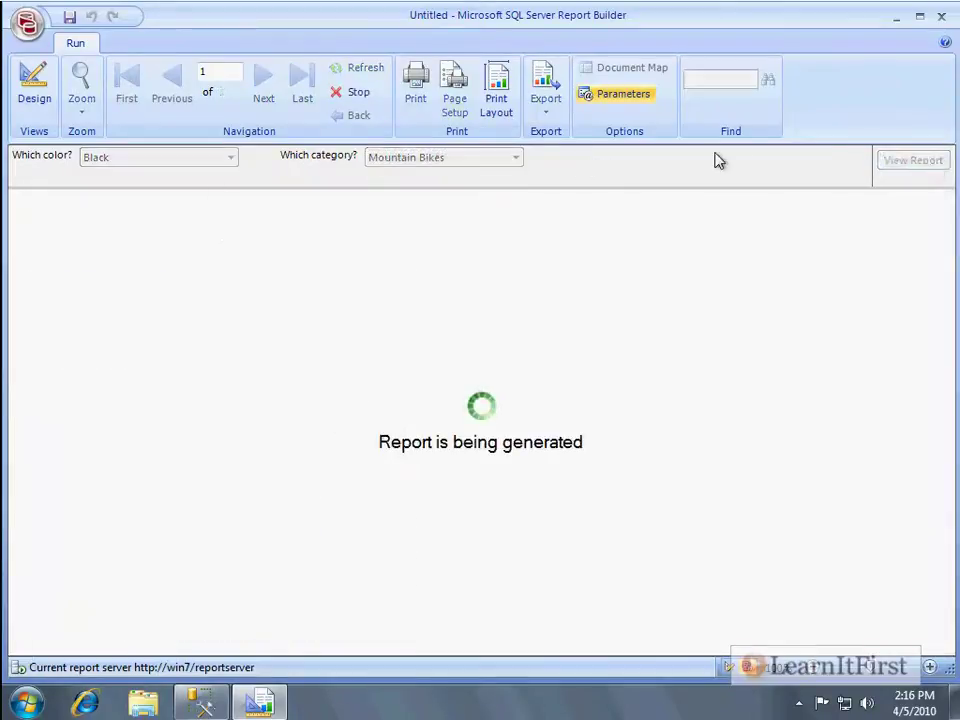
pyautogui.click(47, 76)
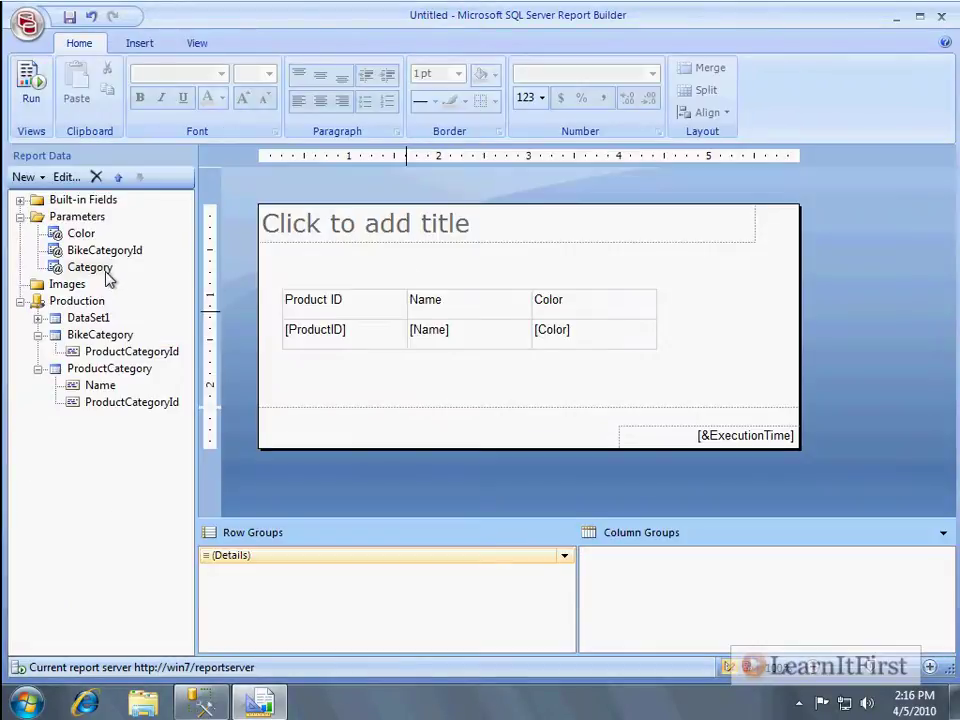